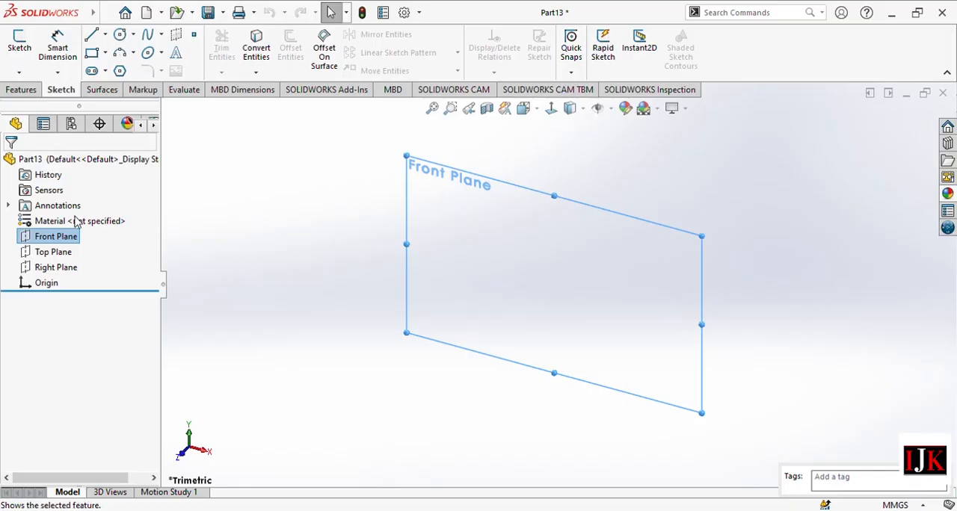
Start a sketch on the Front Plane and draw a vertical construction line about 190 mm long through the origin.
left_click(20, 47)
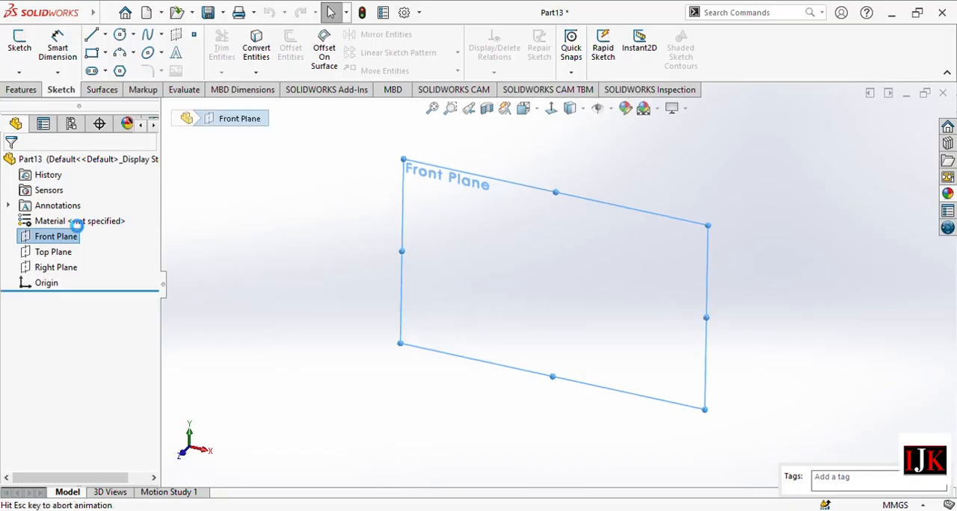
left_click(106, 34)
left_click(116, 68)
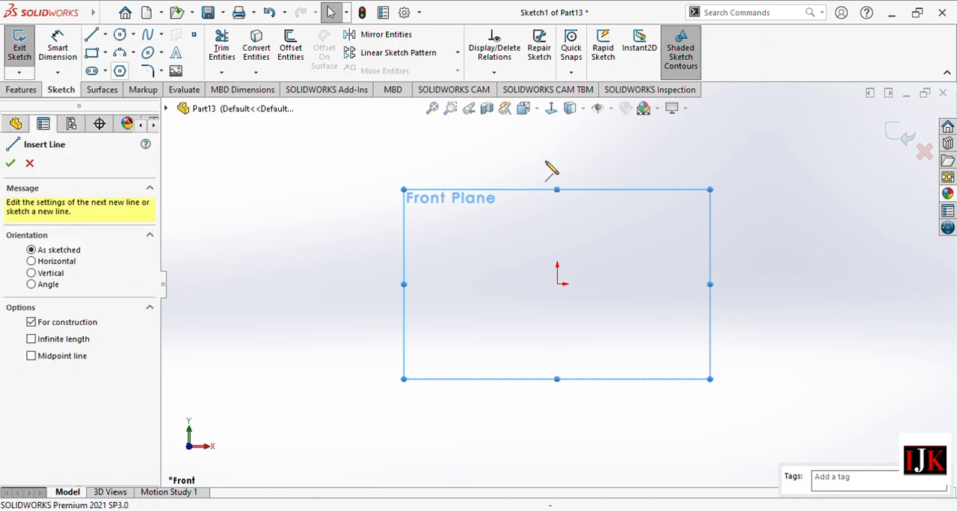
left_click(557, 133)
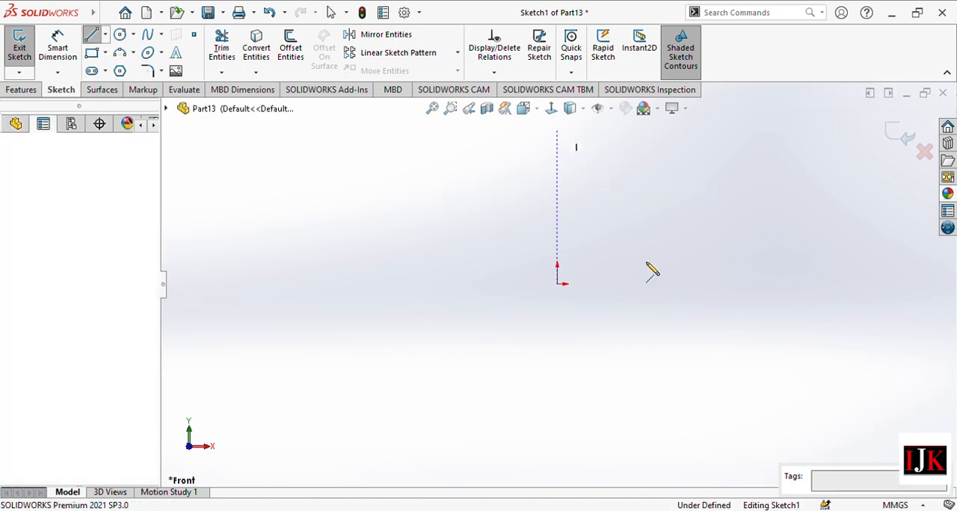
left_click(557, 462)
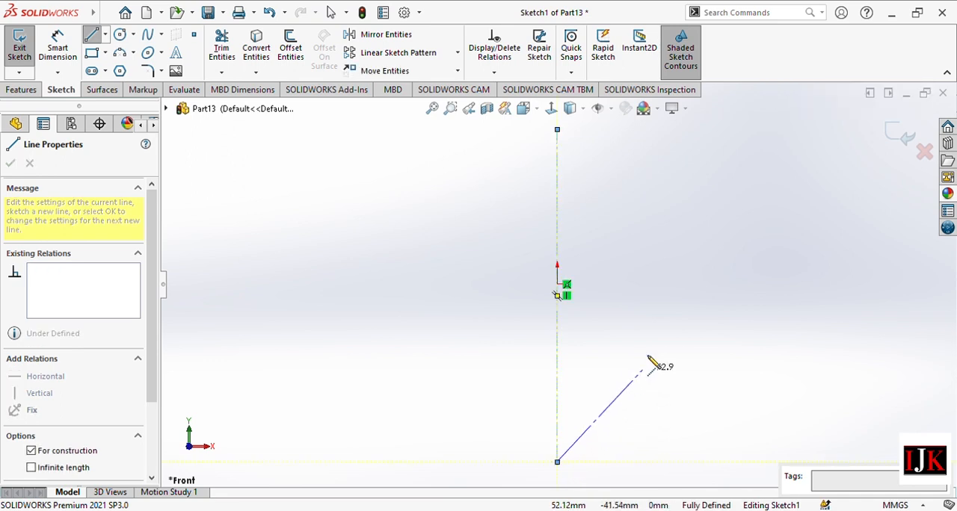
key("Escape")
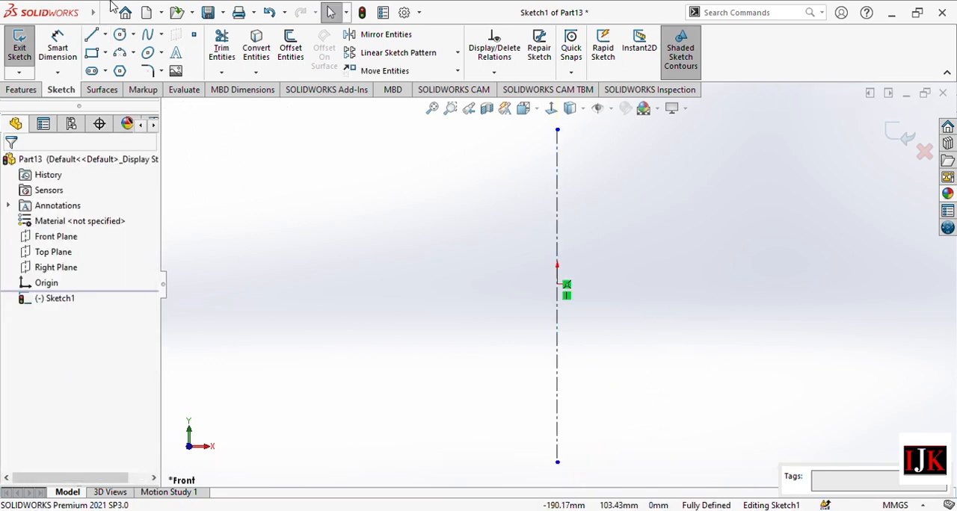
Draw the half-profile's upper part from the centerline's top end: a horizontal line about 26 mm long followed by four zigzag segments.
left_click(93, 35)
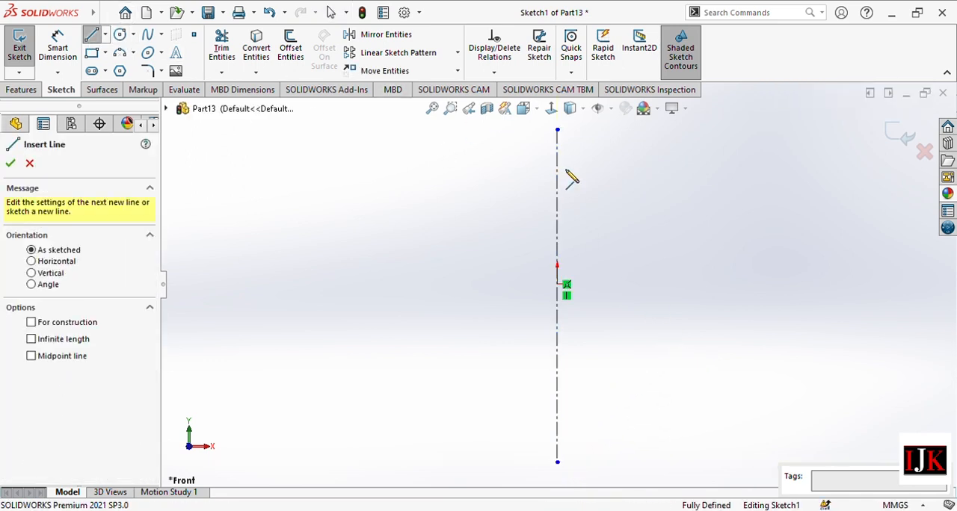
left_click(557, 131)
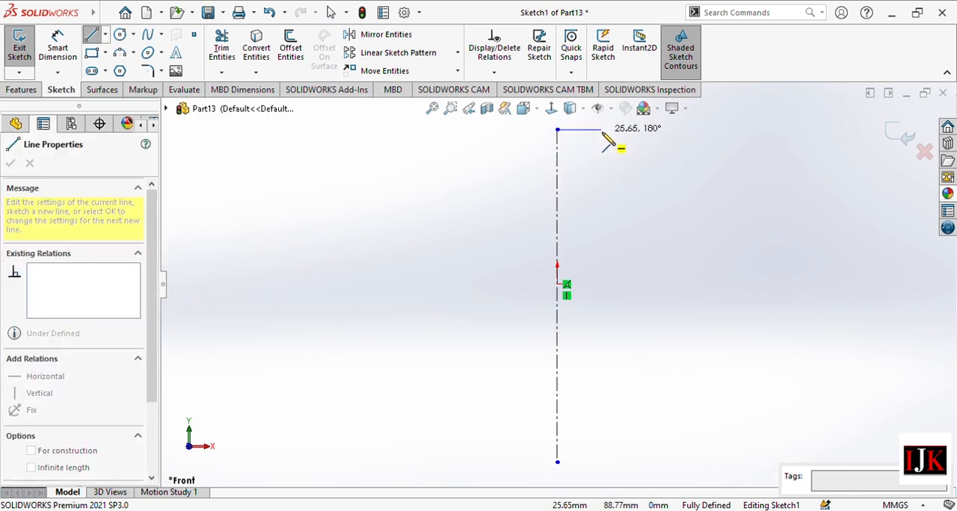
left_click(603, 133)
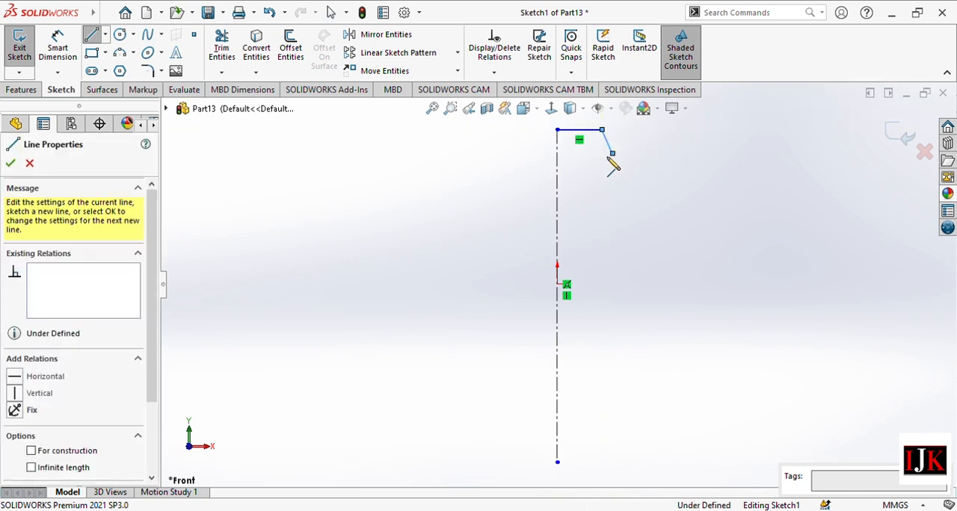
left_click(612, 154)
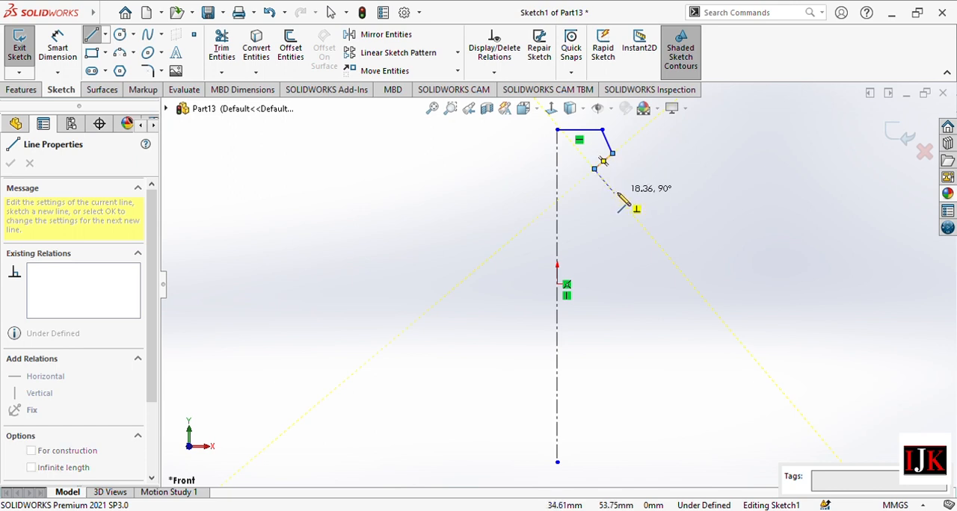
left_click(614, 193)
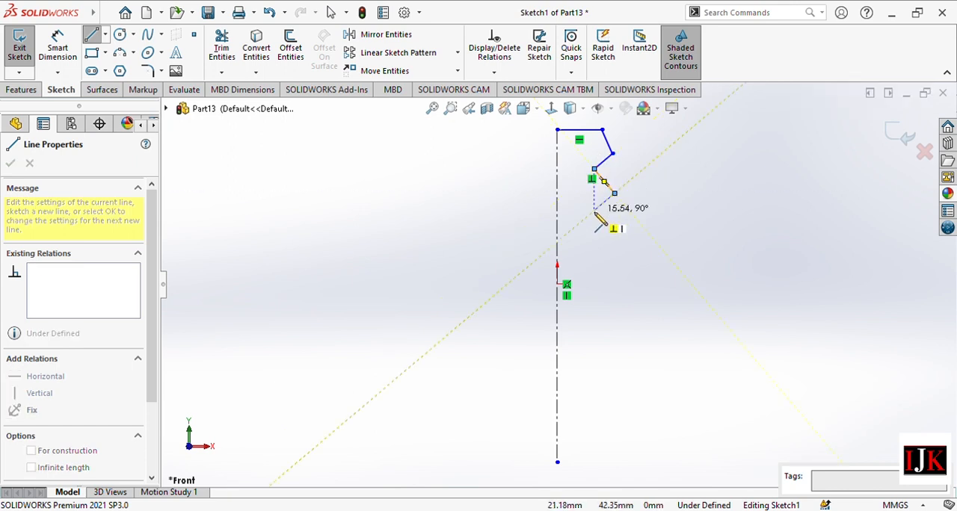
left_click(597, 216)
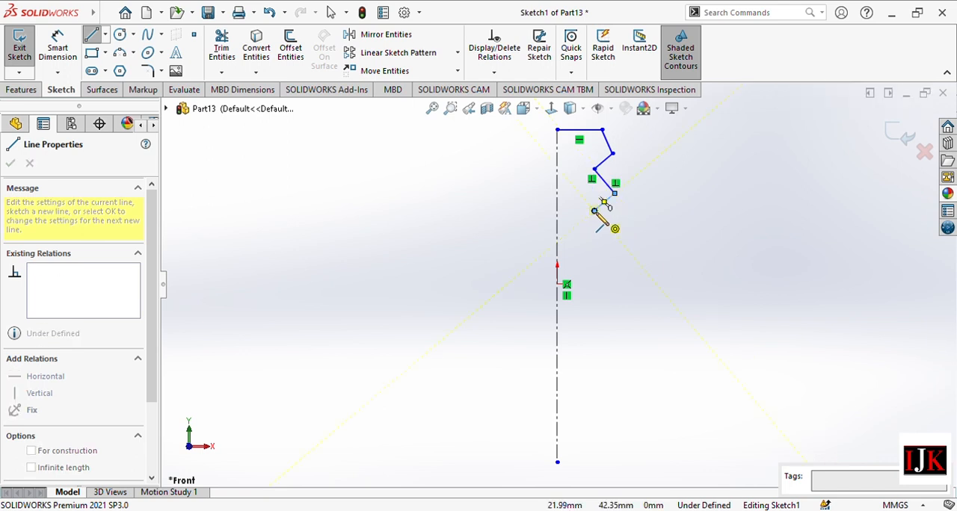
Continue the profile with two outward slants, a vertical side about 81 mm long, an inward slant and a horizontal base ending at the centerline.
left_click(604, 275)
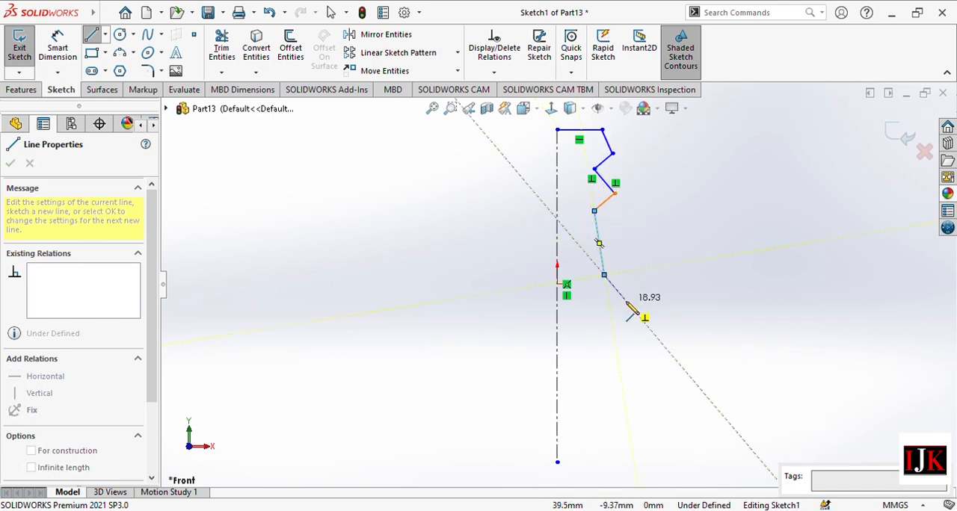
left_click(623, 298)
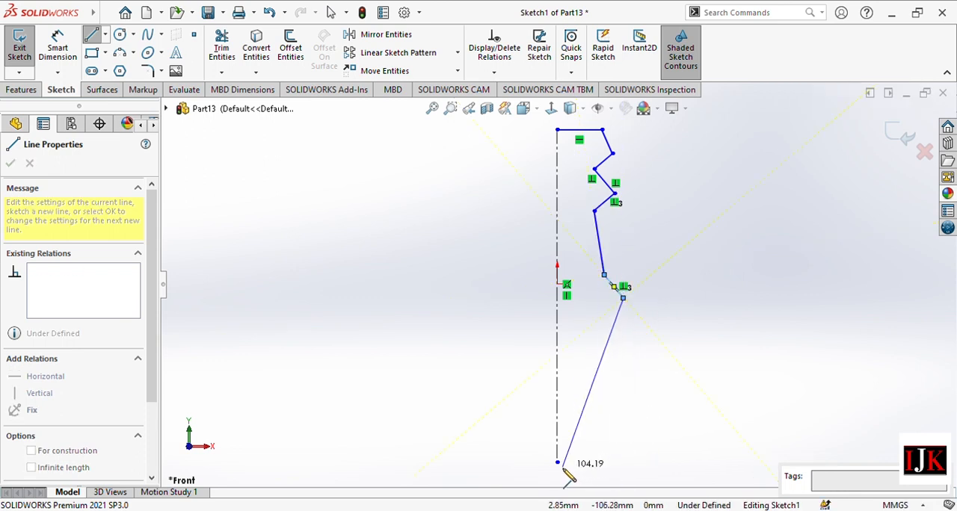
left_click(623, 438)
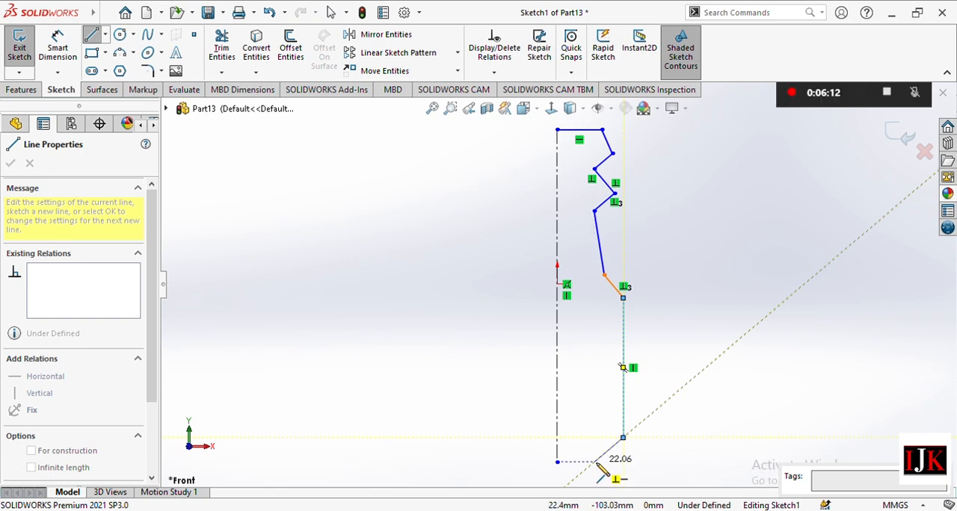
left_click(595, 462)
left_click(557, 462)
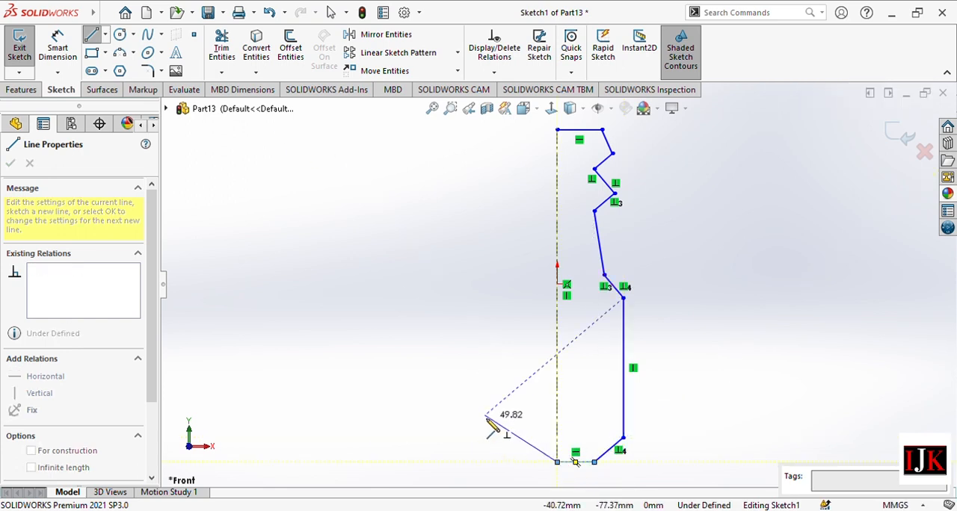
key("Escape")
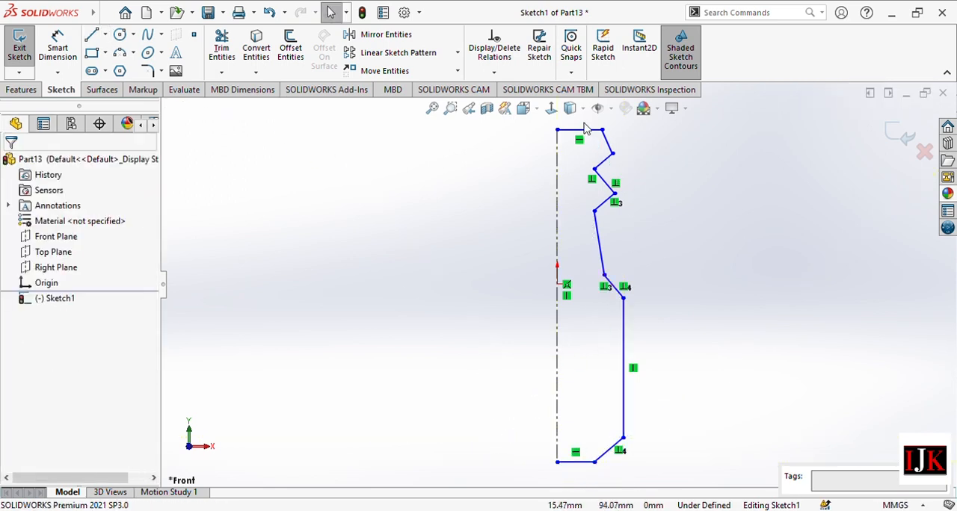
Dimension the profile's top horizontal line to 12.5 mm.
key("z")
scroll(596, 148, "down", 3)
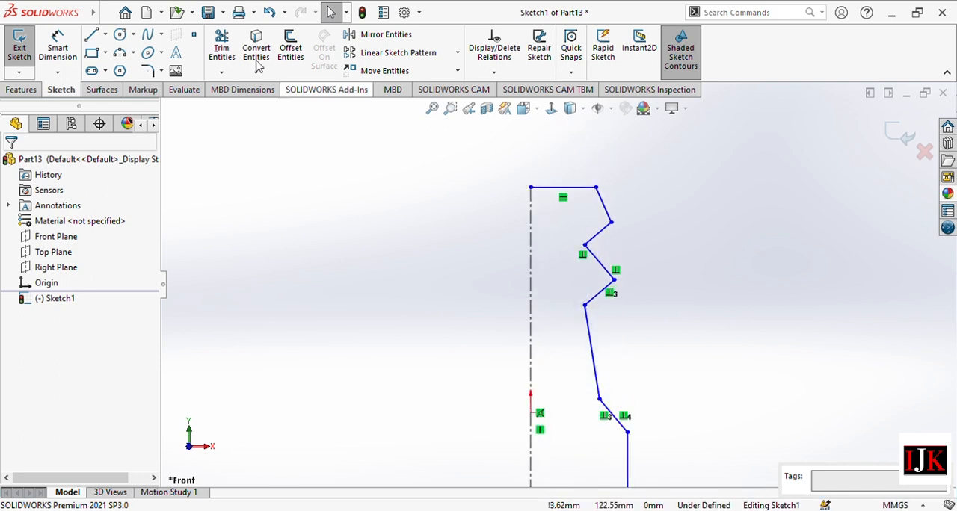
left_click(60, 48)
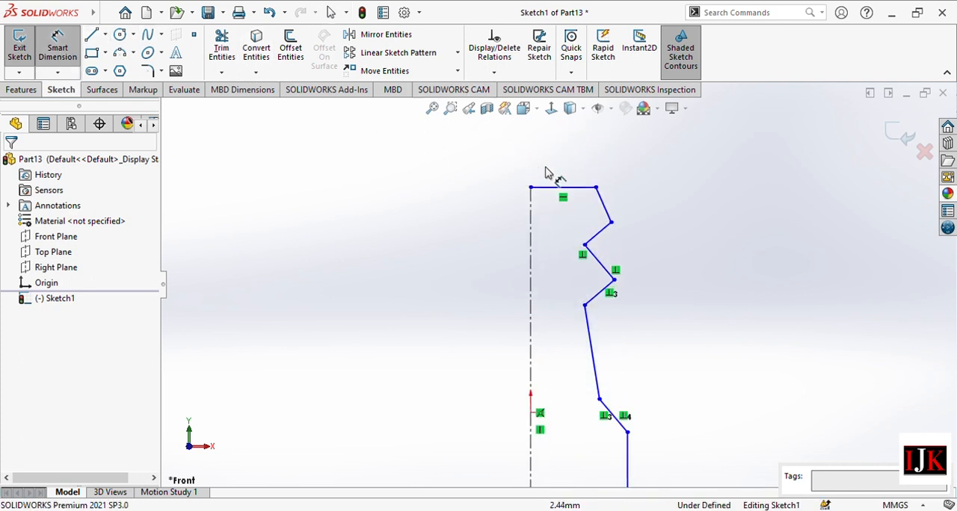
left_click(576, 172)
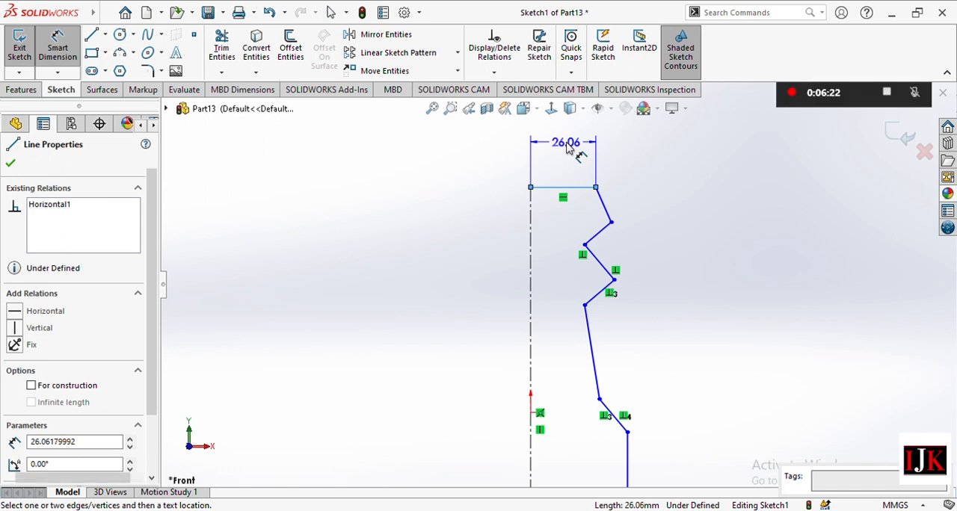
left_click(572, 152)
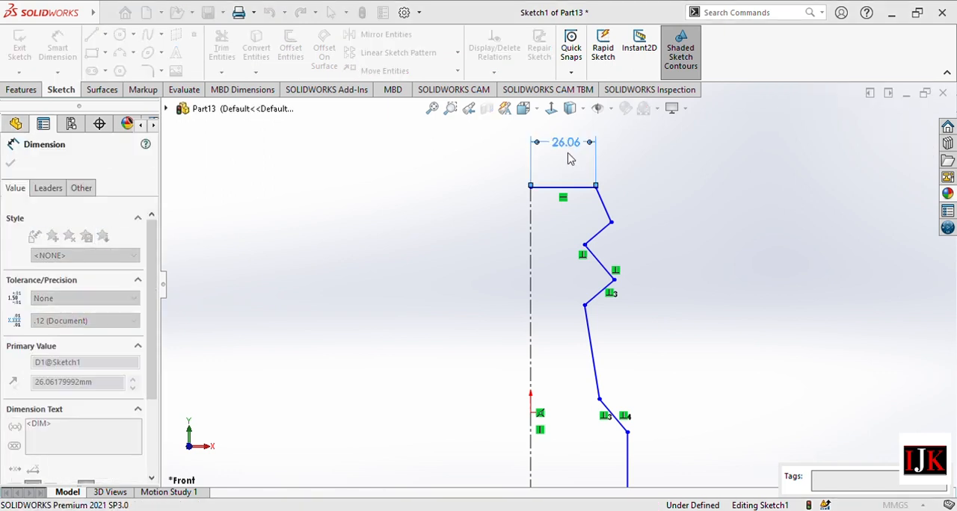
type("12.5")
key("Return")
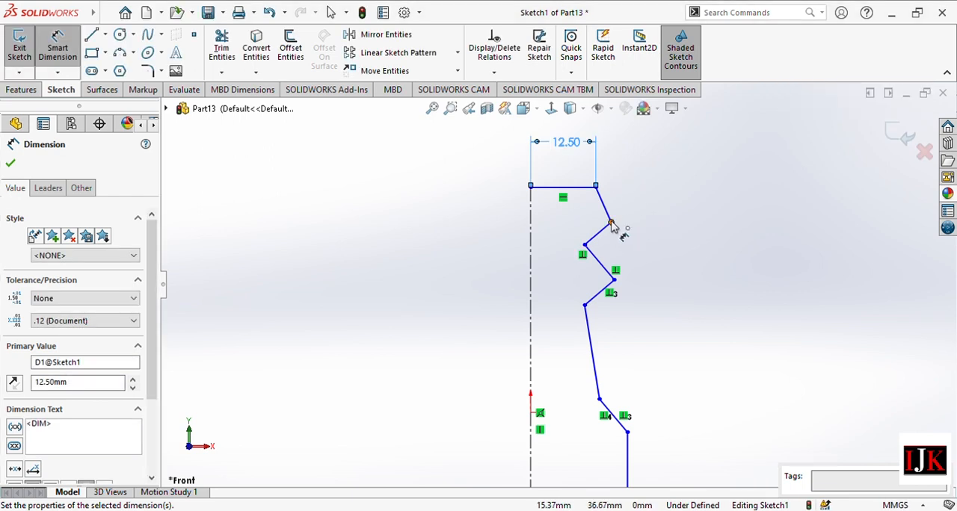
Set the vertical distance between the top line's outer end and the first outer zigzag vertex to 4 mm.
left_click(611, 224)
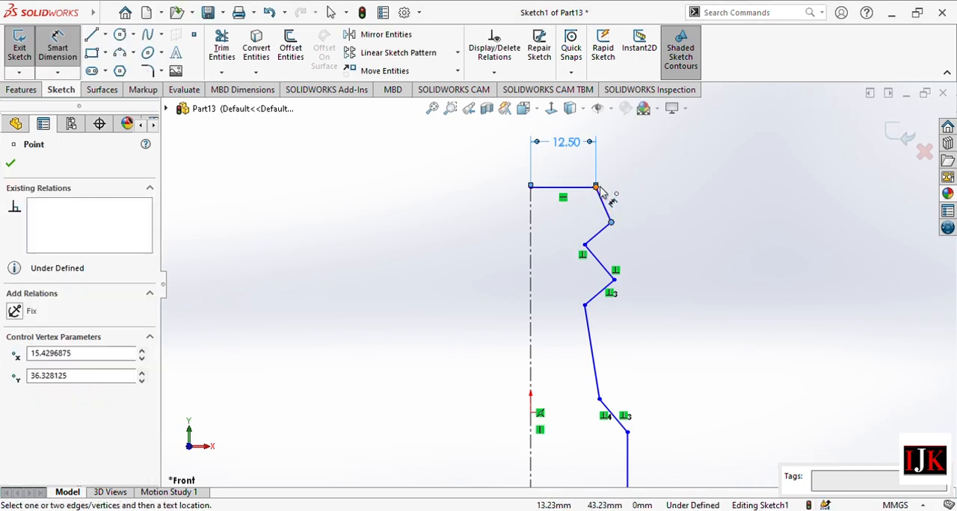
left_click(596, 187)
left_click(664, 205)
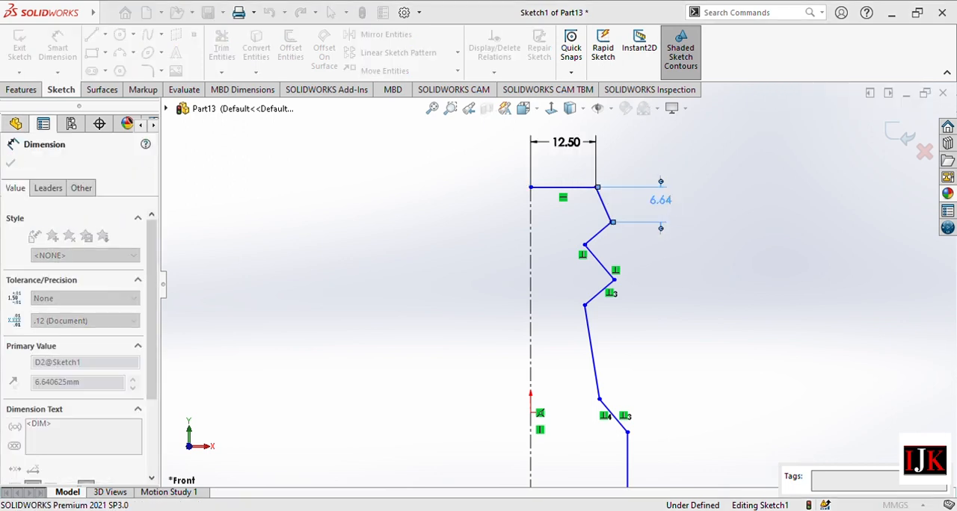
type("4")
key("Return")
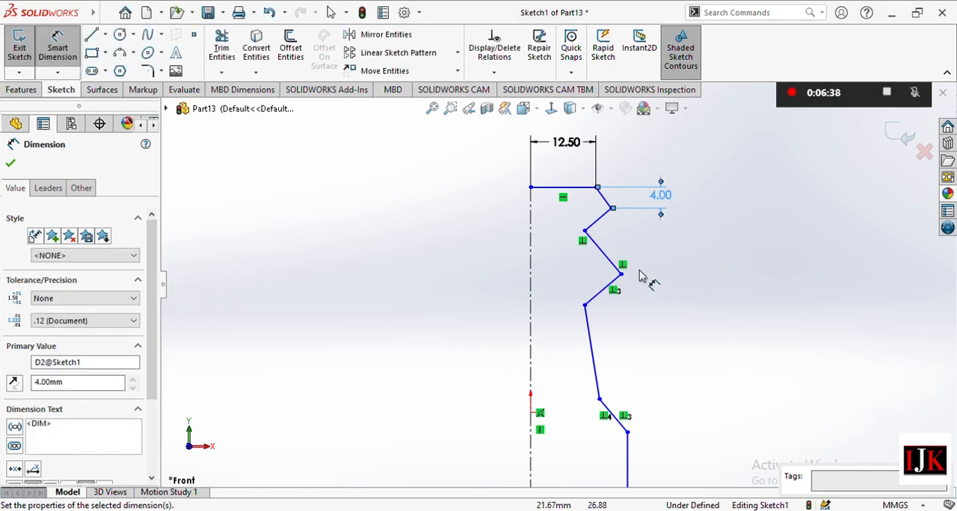
Set the vertical distance from the centerline's top end to the lower inner zigzag vertex to 13 mm.
left_click(585, 305)
left_click(531, 187)
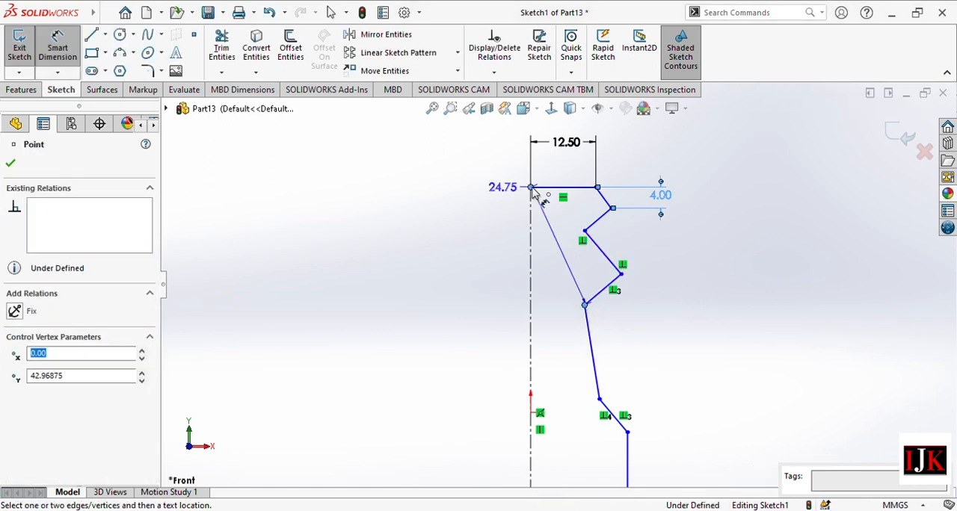
left_click(446, 252)
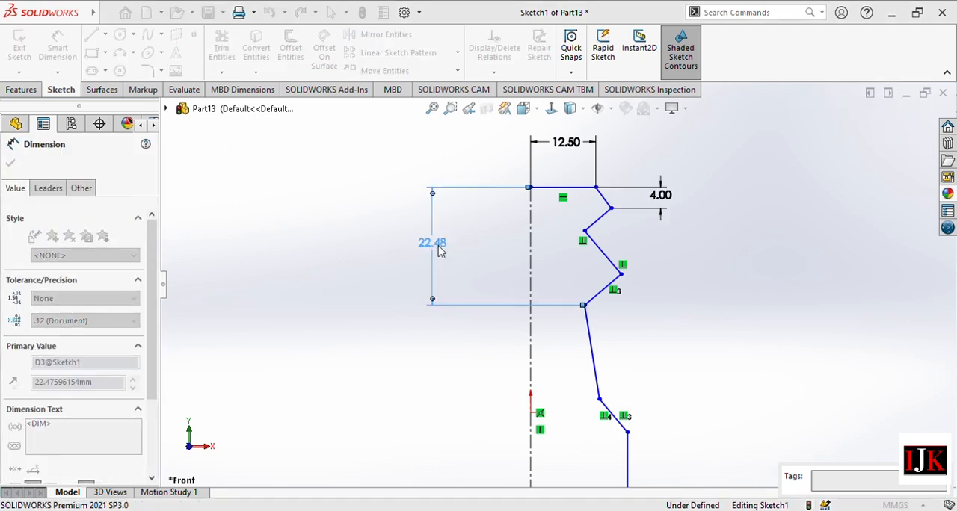
type("13")
key("Return")
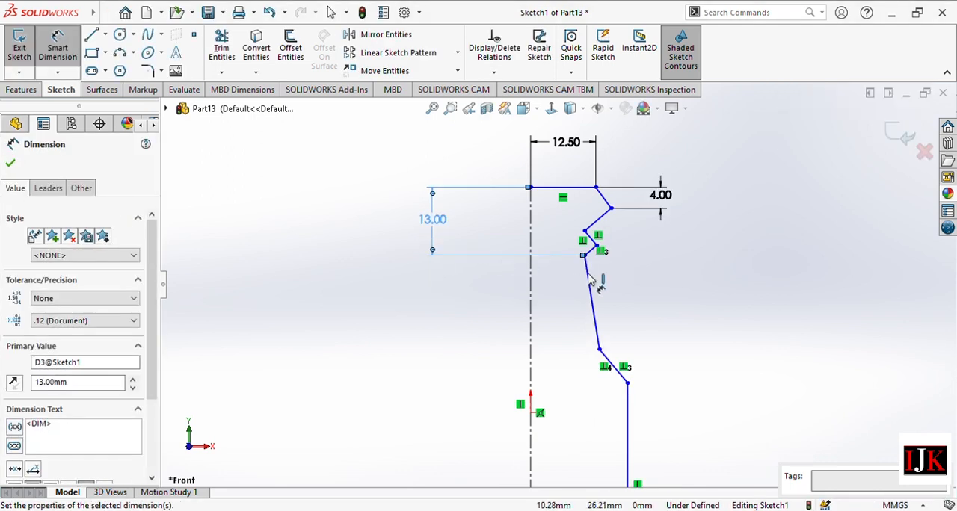
Set the vertical distance from the top line's outer end to the second outer zigzag vertex to 9 mm.
scroll(610, 215, "down", 1)
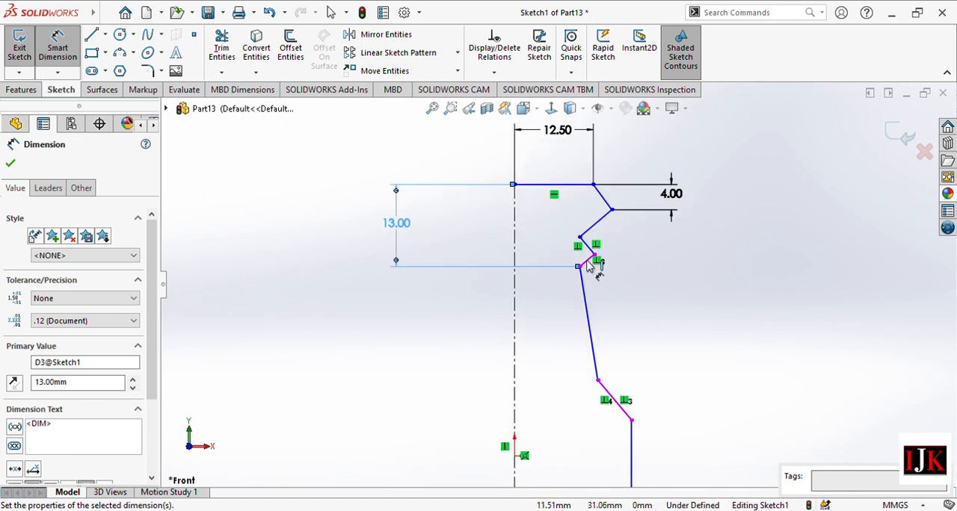
left_click(596, 257)
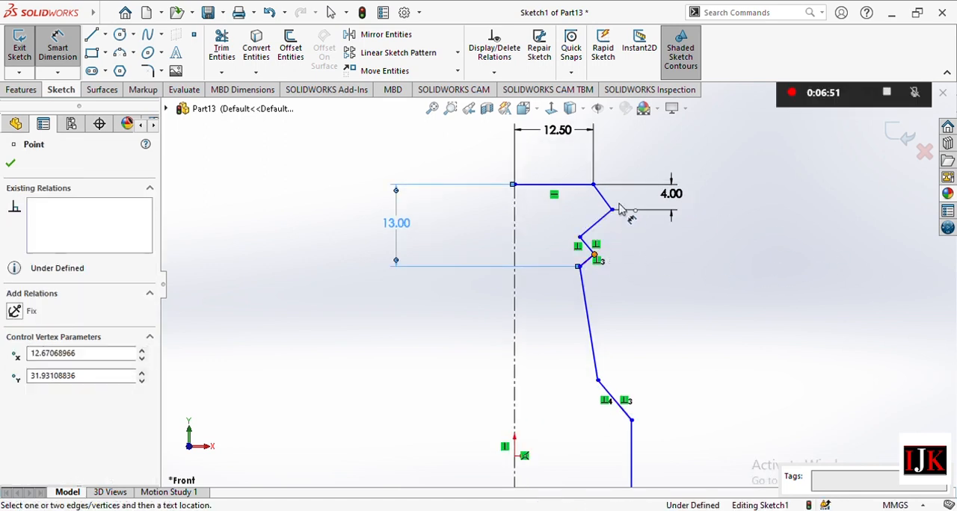
left_click(595, 186)
left_click(728, 201)
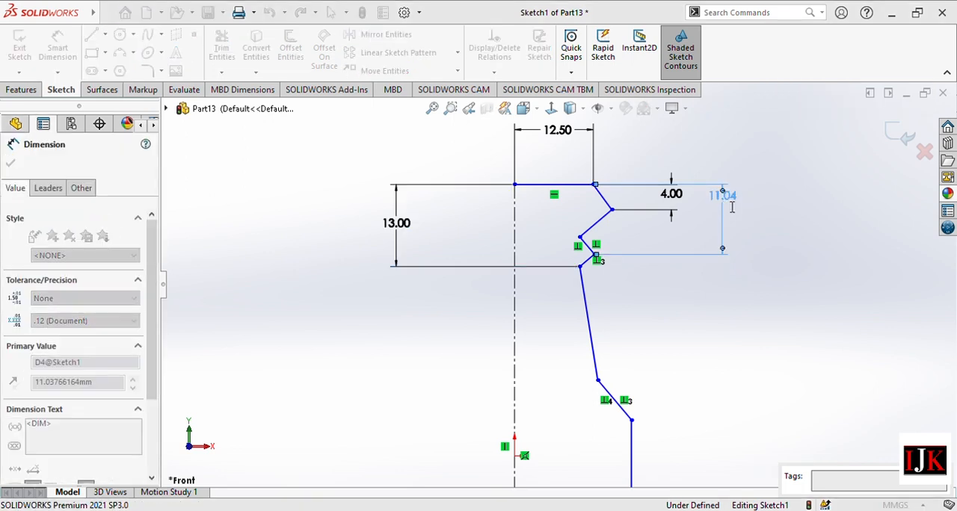
type("9")
key("Return")
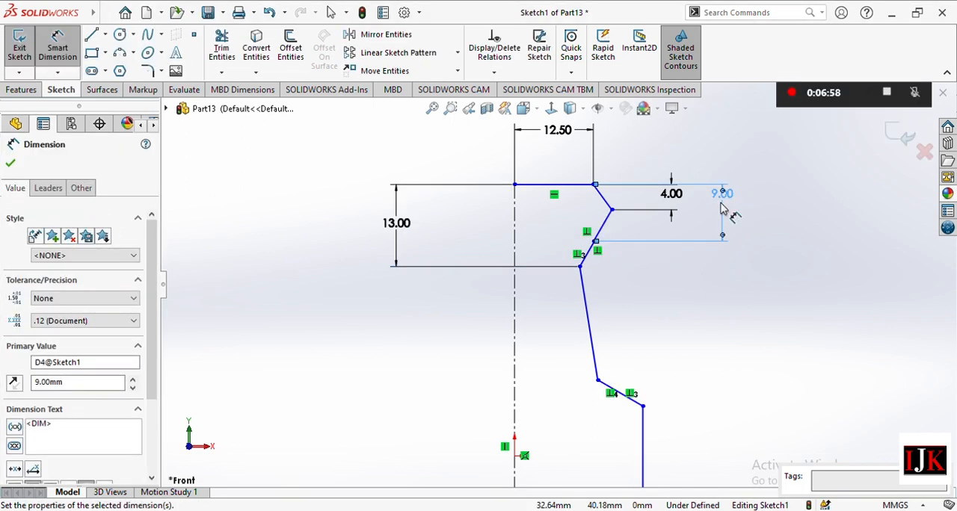
Set the horizontal distance from the centerline's top end to the second outer zigzag vertex to 14 mm.
scroll(673, 222, "down", 2)
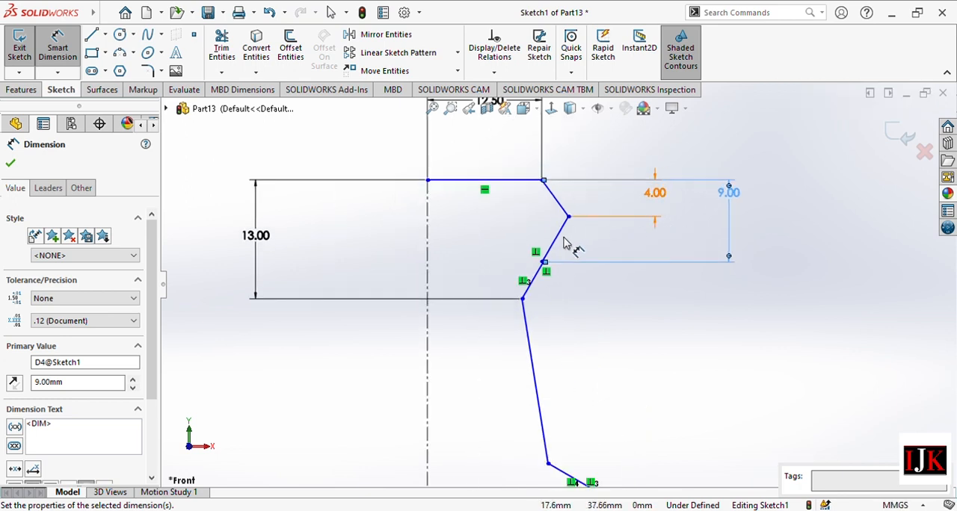
scroll(573, 243, "down", 2)
scroll(538, 273, "down", 2)
scroll(471, 313, "down", 1)
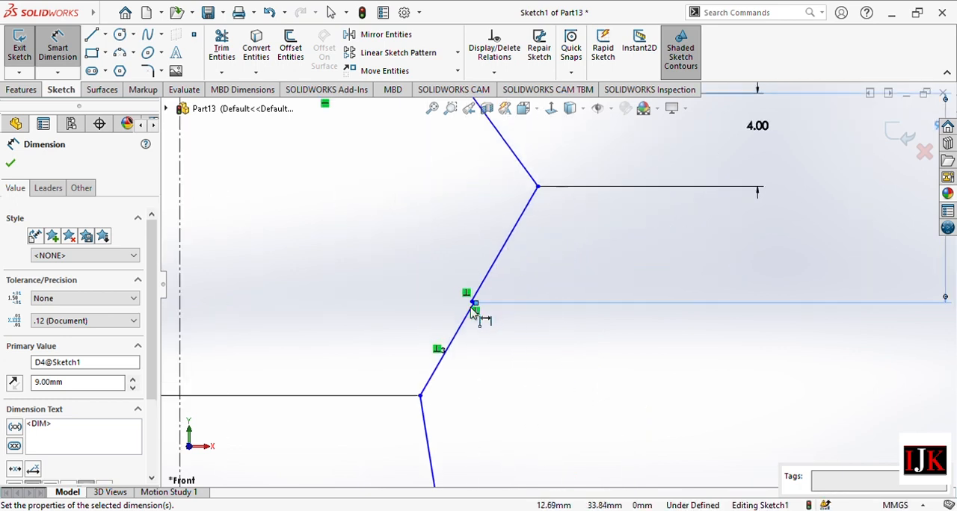
scroll(542, 286, "up", 4)
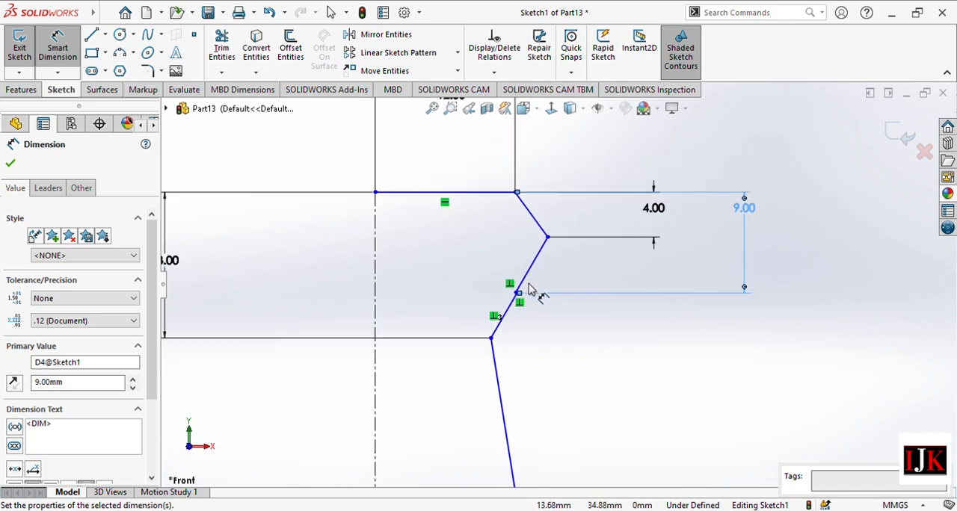
scroll(529, 288, "down", 5)
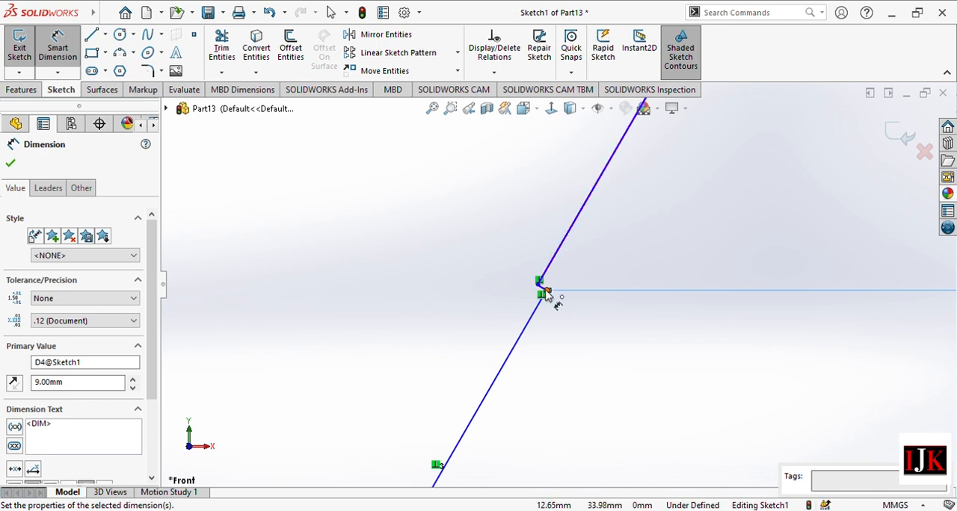
left_click(546, 292)
scroll(580, 250, "up", 4)
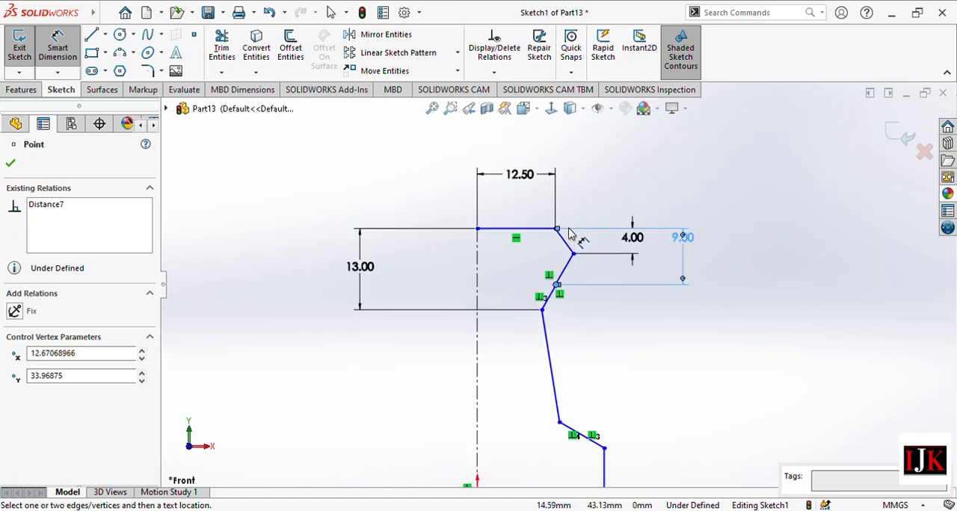
left_click(555, 228)
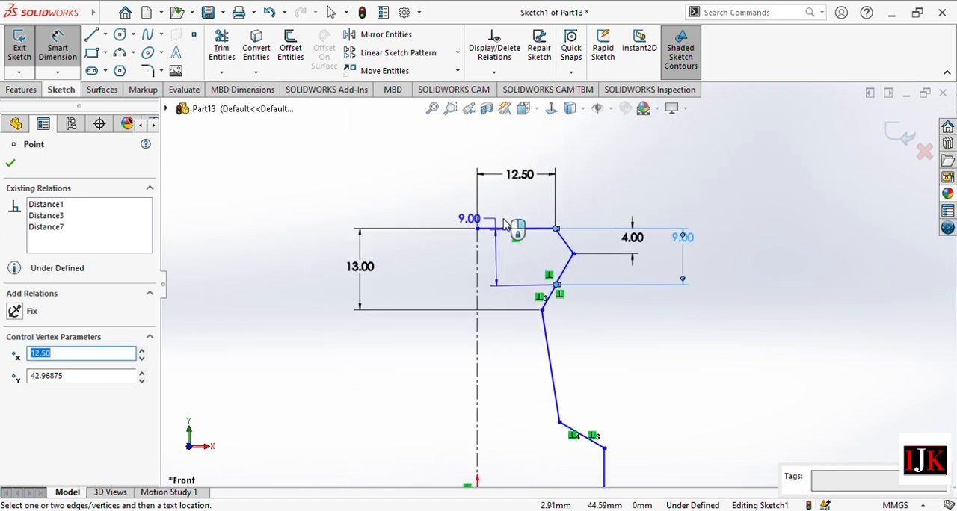
key("Escape")
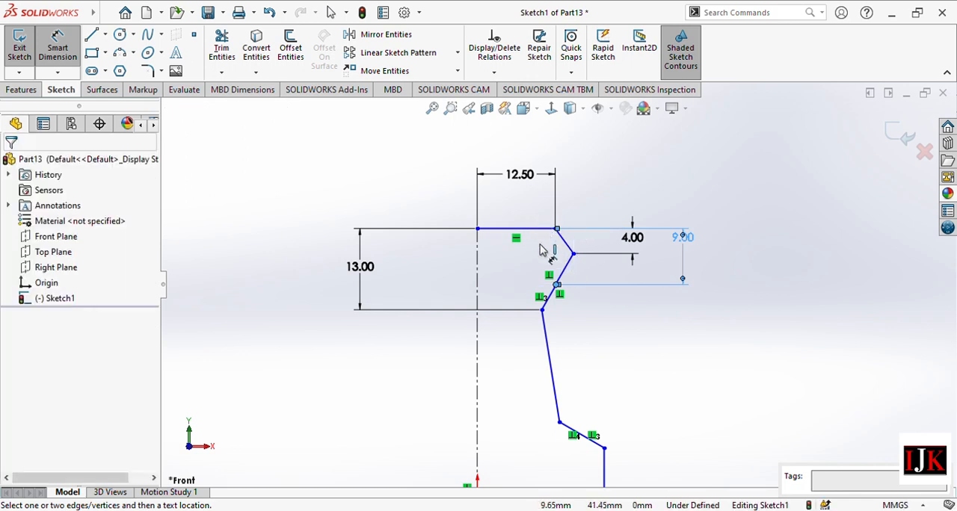
left_click(477, 229)
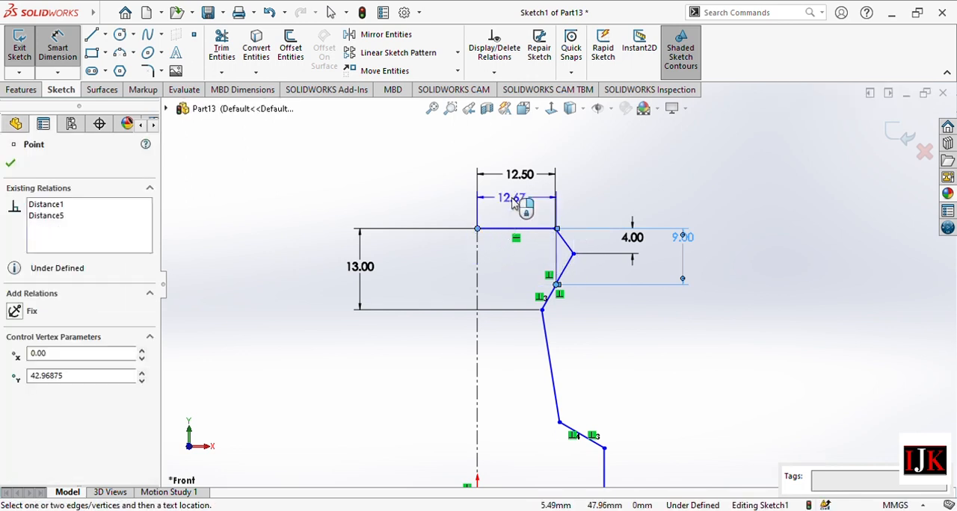
left_click(529, 142)
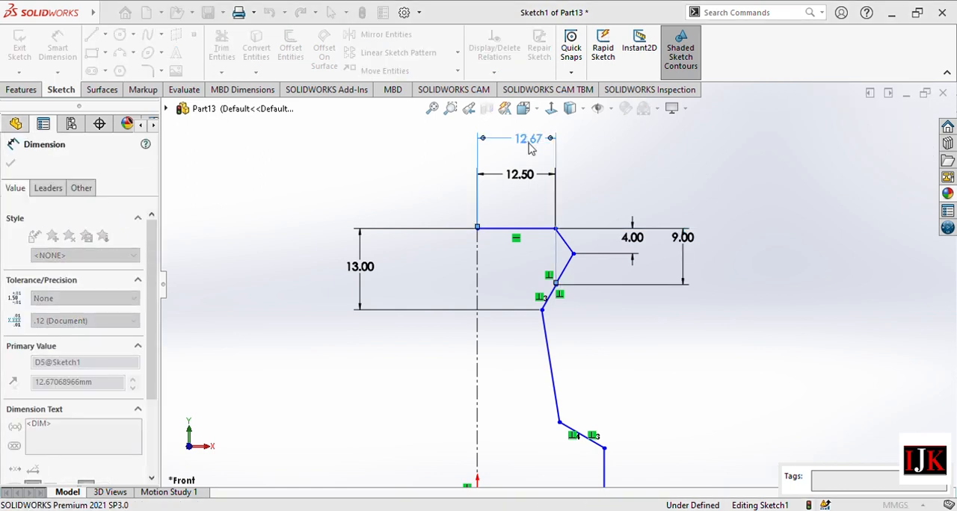
key("Return")
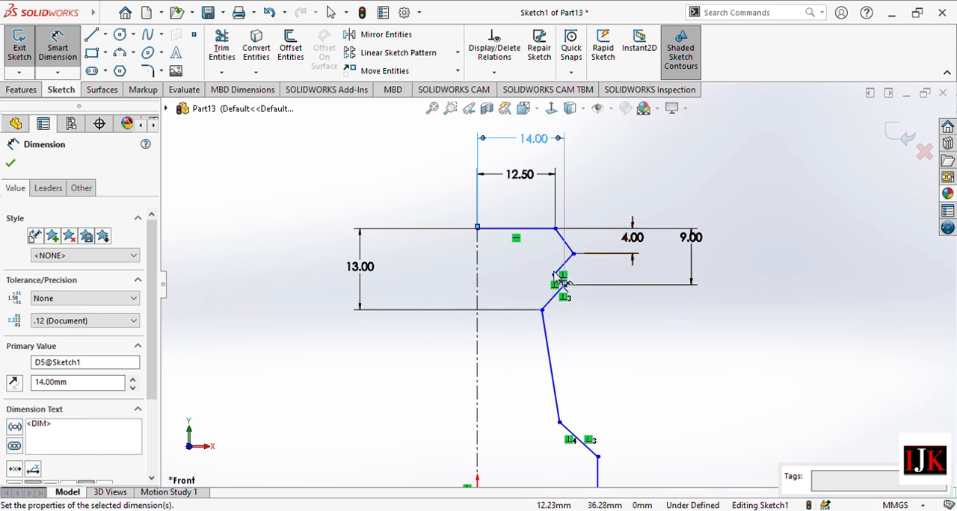
Set the horizontal distance from the centerline's top end to the first outer zigzag vertex to 13.5 mm.
left_click(573, 256)
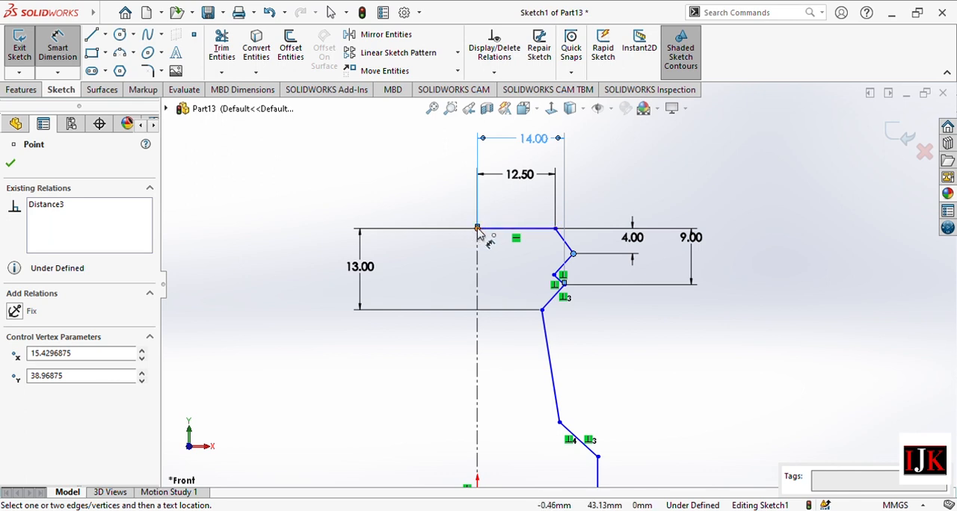
left_click(478, 230)
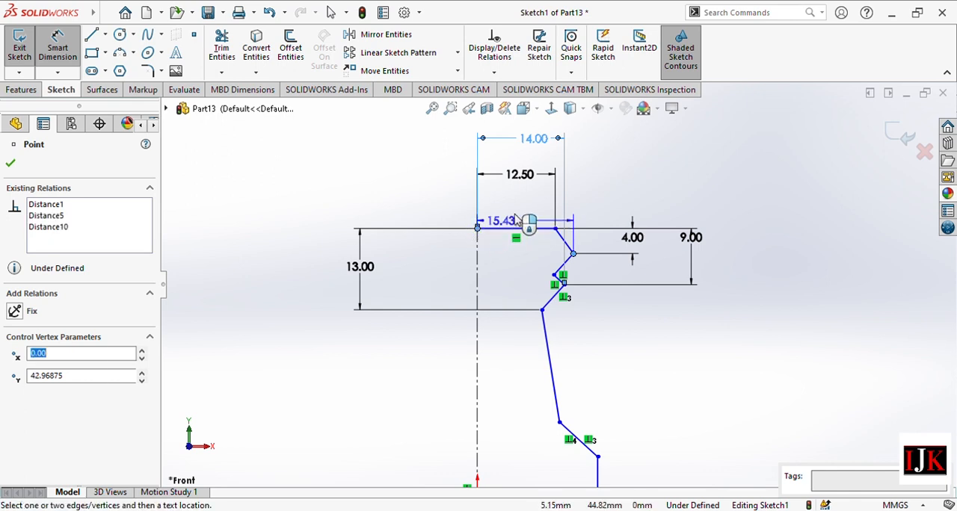
left_click(515, 206)
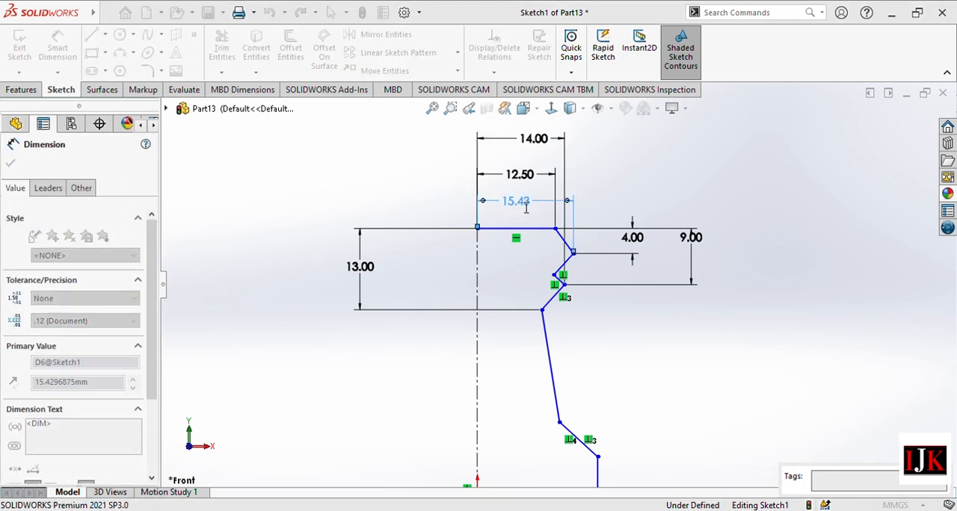
type("13.5")
key("Return")
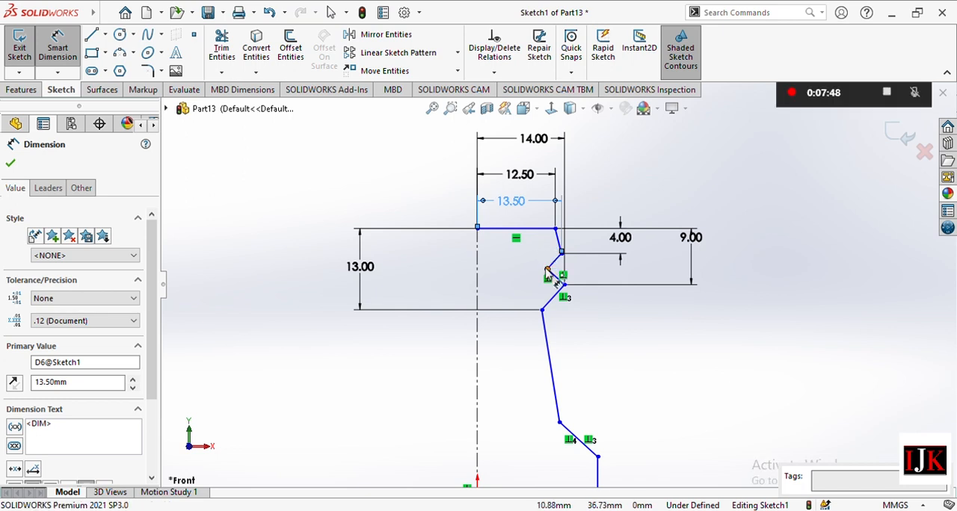
Try to set the horizontal distance from the centerline to the upper inner zigzag vertex to 11 mm.
left_click(548, 270)
left_click(483, 273)
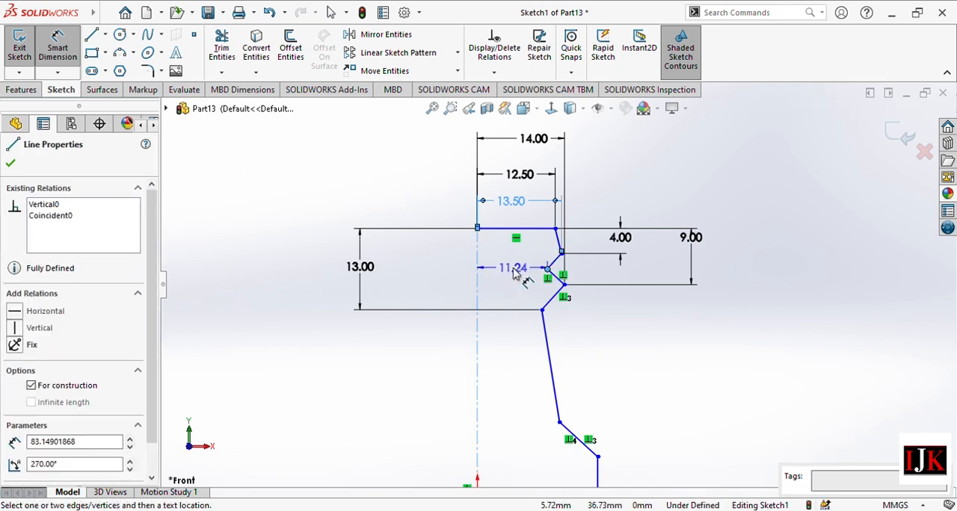
left_click(515, 274)
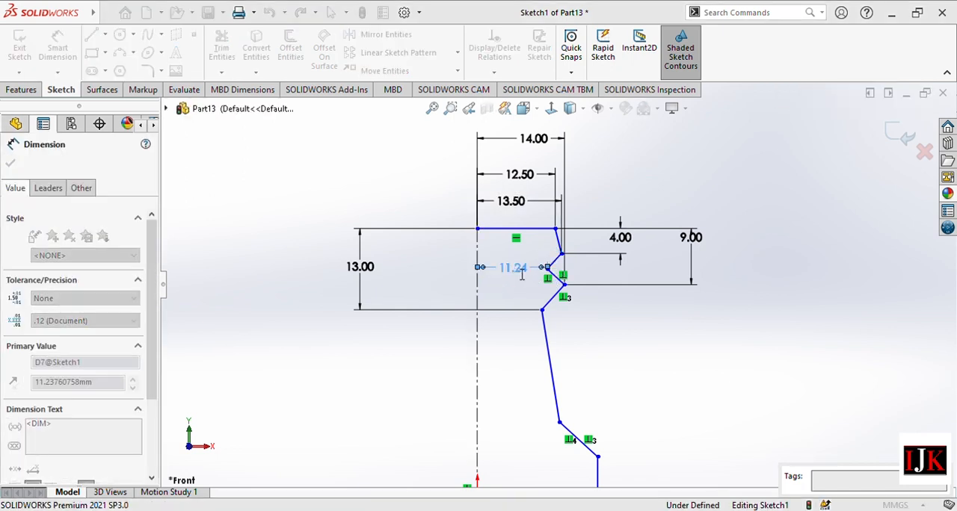
type("11")
key("Return")
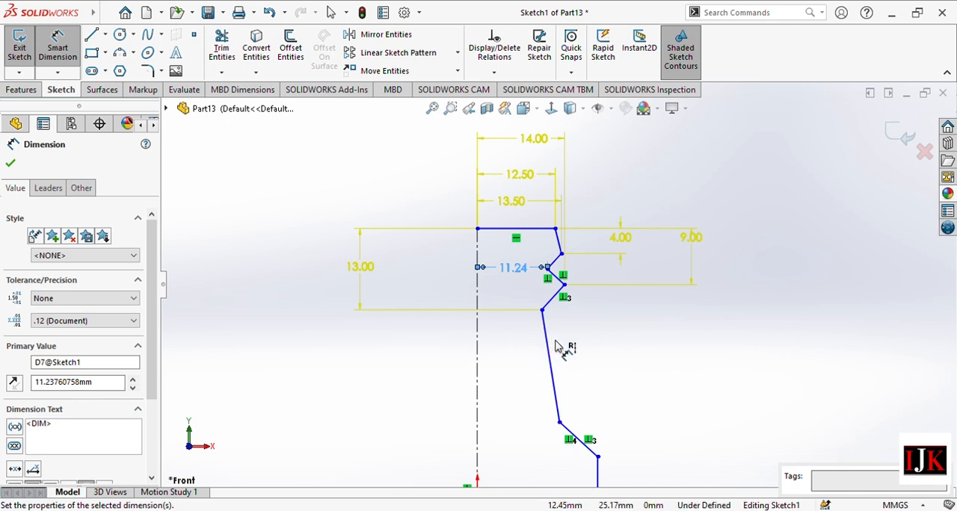
Undo the changes back through the 13.5 mm value and delete the perpendicular relations on the lowest zigzag line and the lower slanted line.
key("ctrl+z")
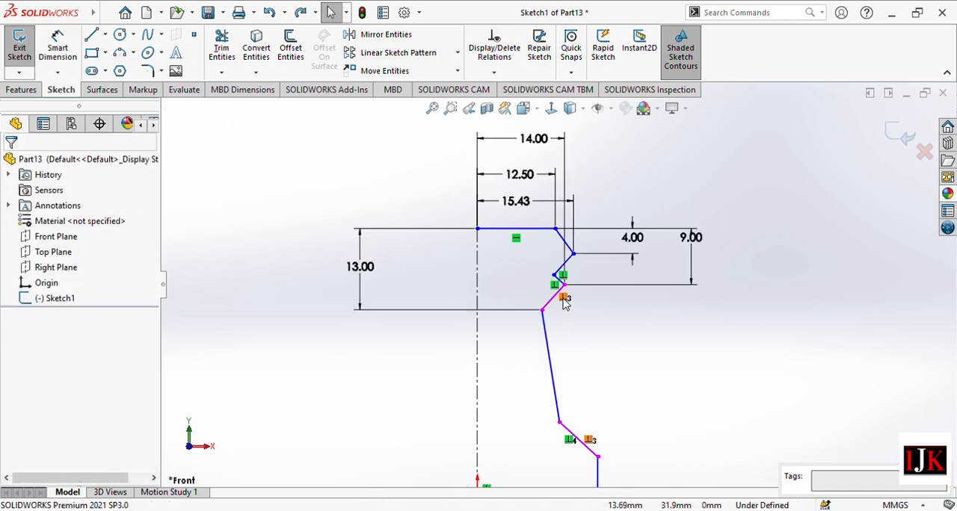
left_click(565, 298)
double_click(566, 299)
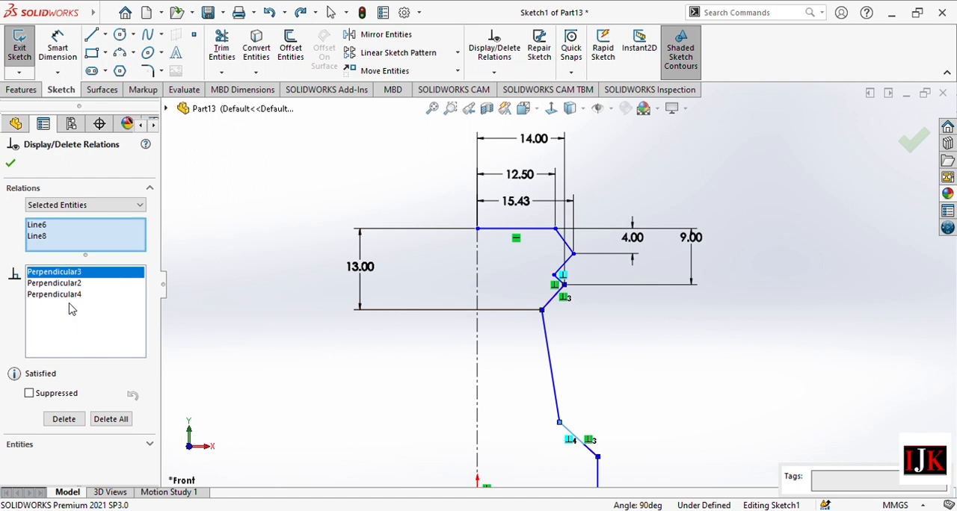
left_click(70, 295, "shift")
key("Delete")
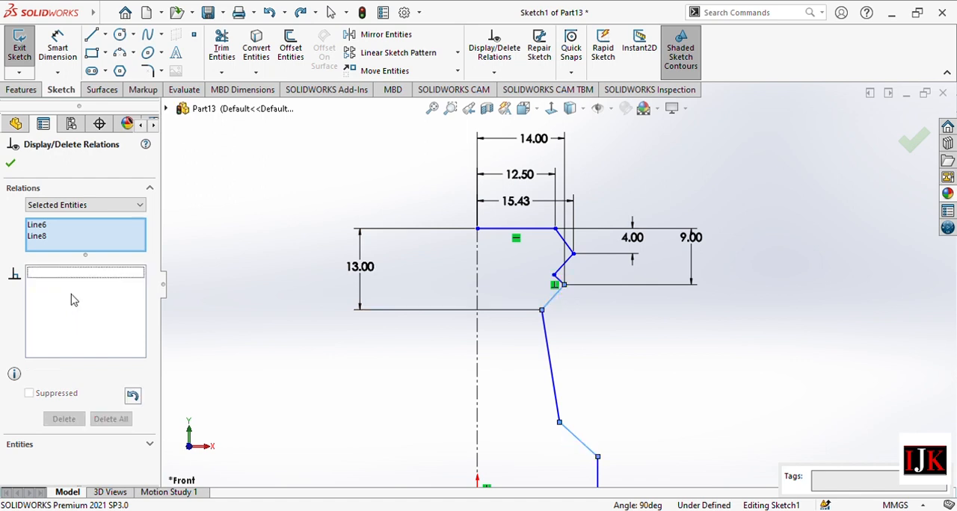
left_click(9, 163)
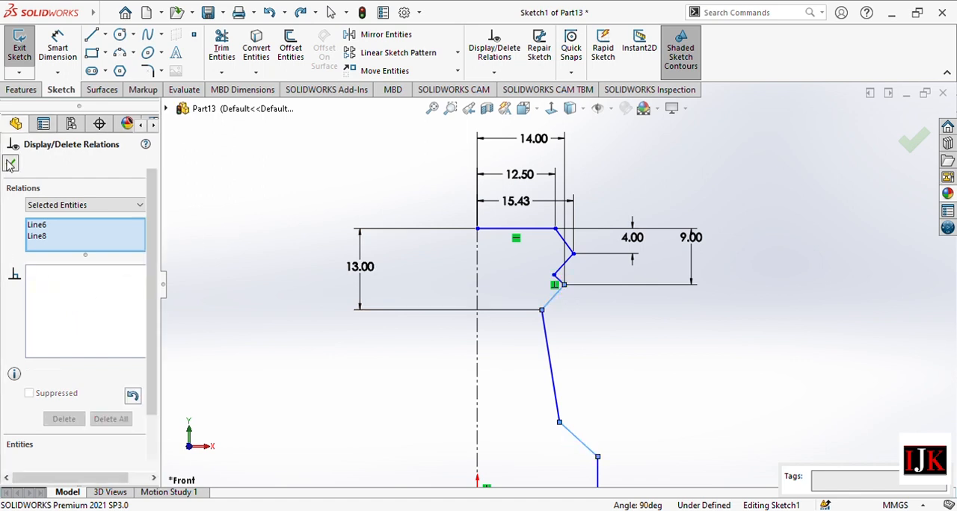
Add a horizontal dimension from the centerline to the upper inner zigzag vertex, trying a value of 11 mm.
left_click(57, 48)
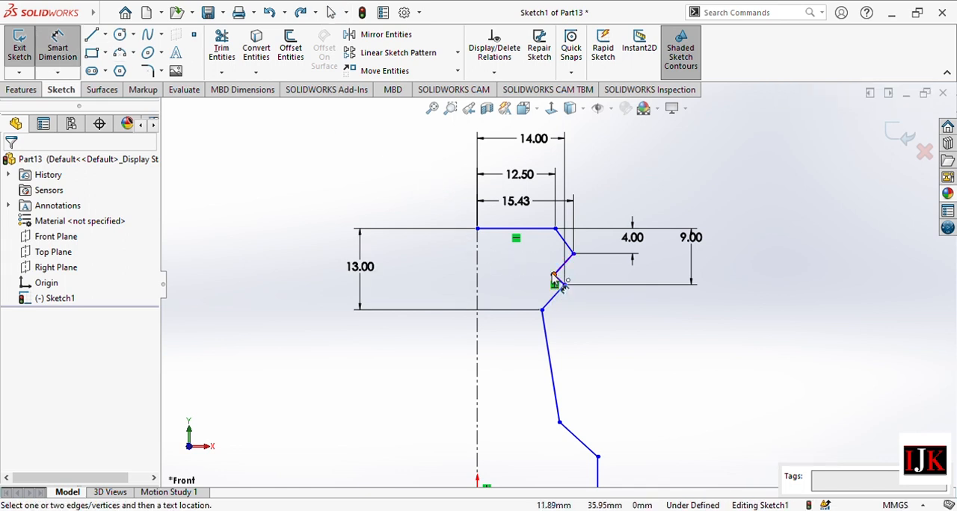
left_click(554, 277)
left_click(477, 275)
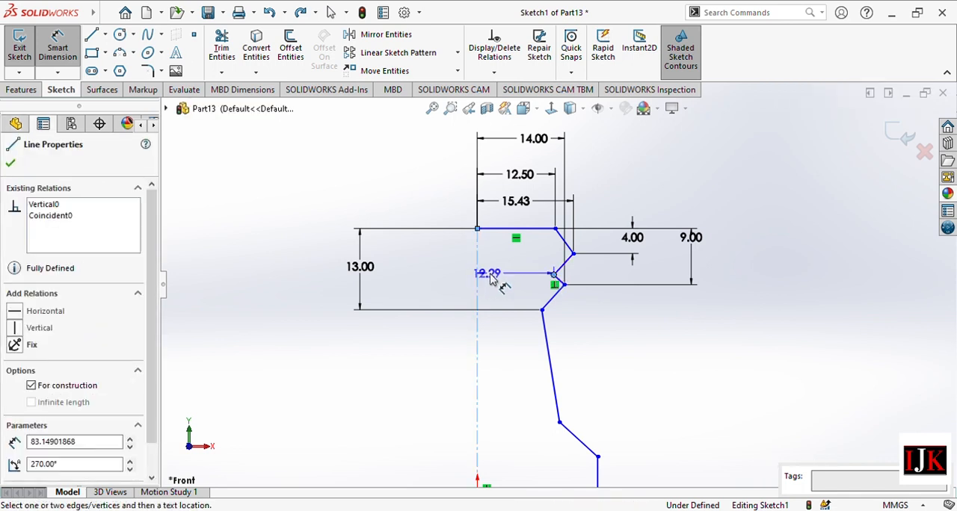
left_click(523, 274)
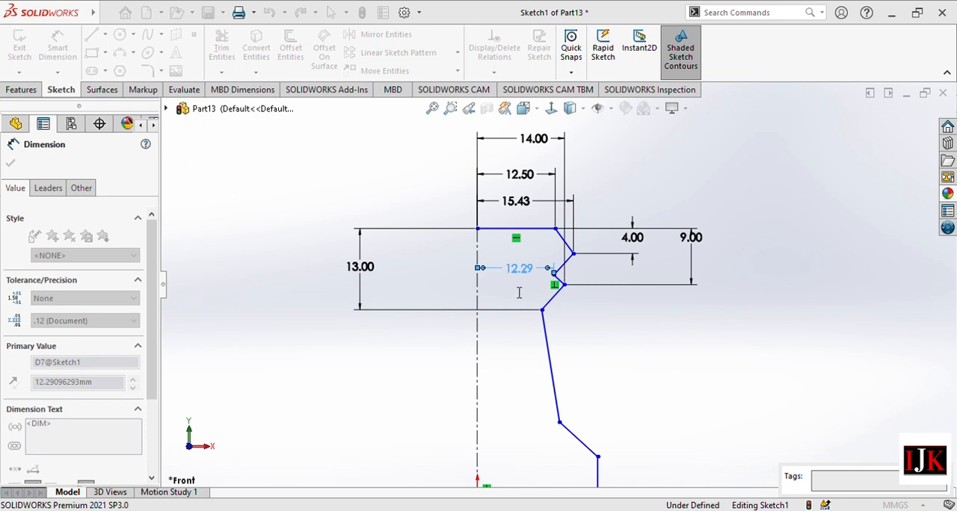
type("11")
key("Return")
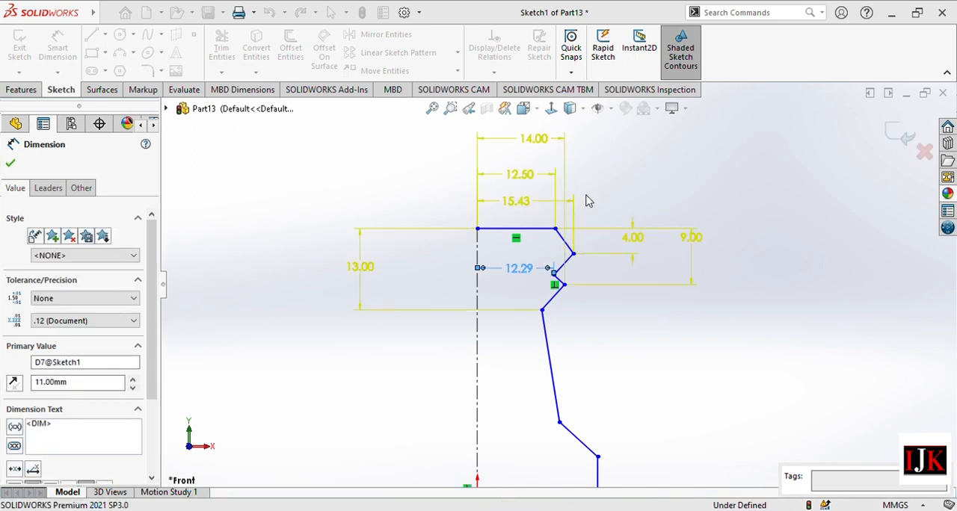
key("Escape")
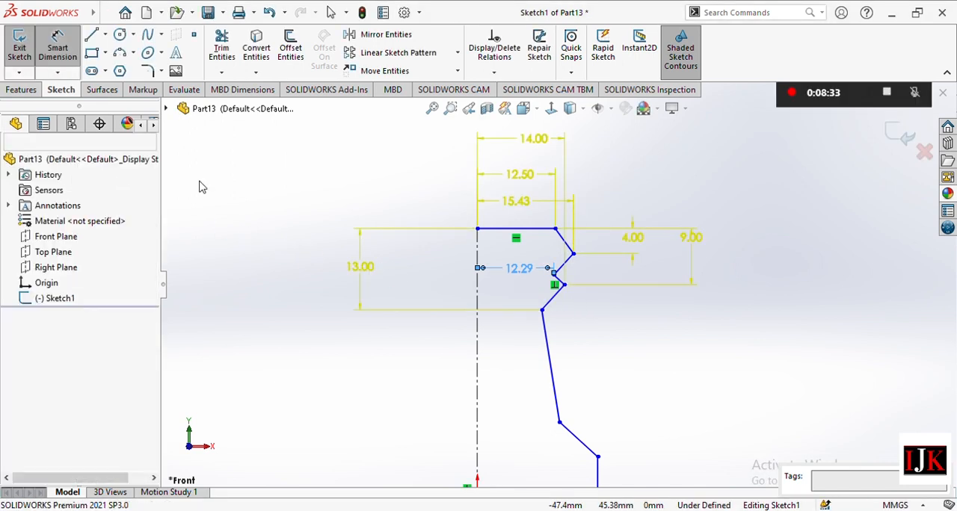
key("Escape")
Delete the perpendicular relation between the two zigzag lines meeting at the upper inner vertex.
double_click(555, 284)
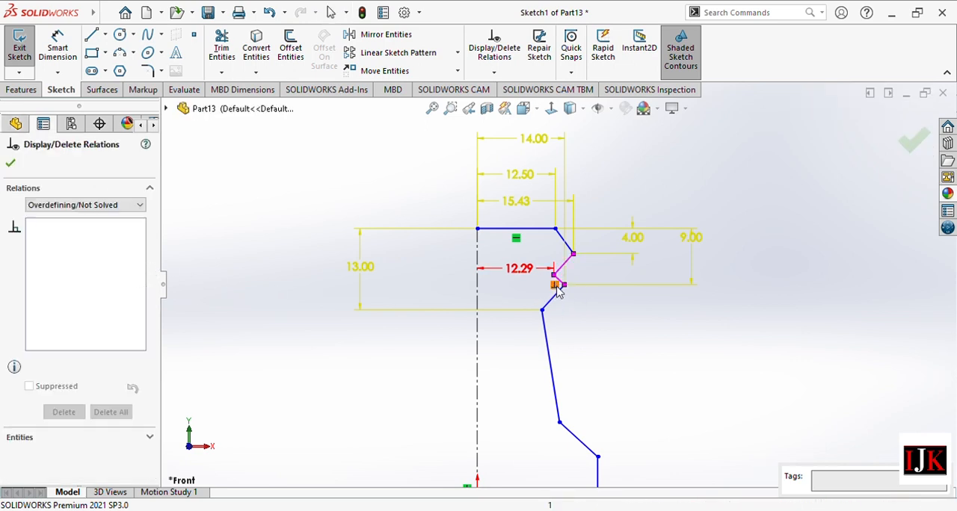
left_click(555, 285)
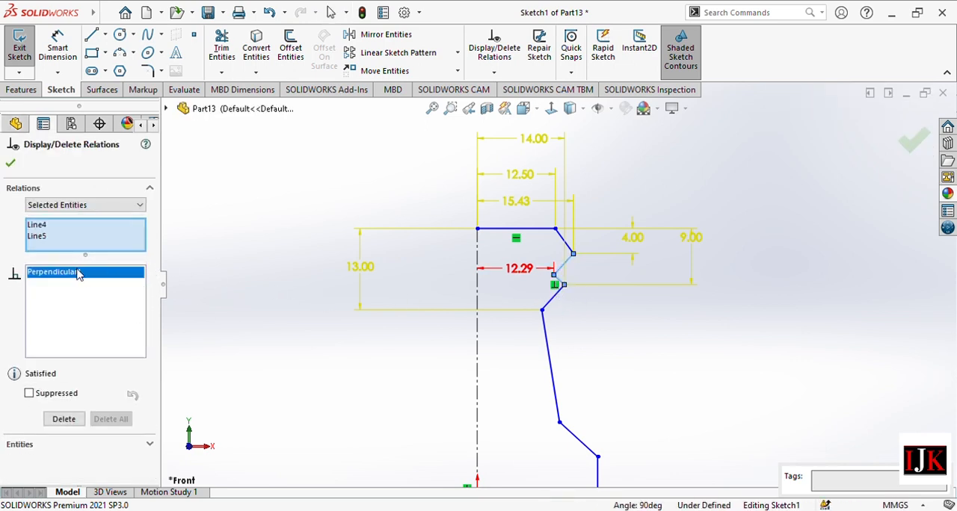
key("Delete")
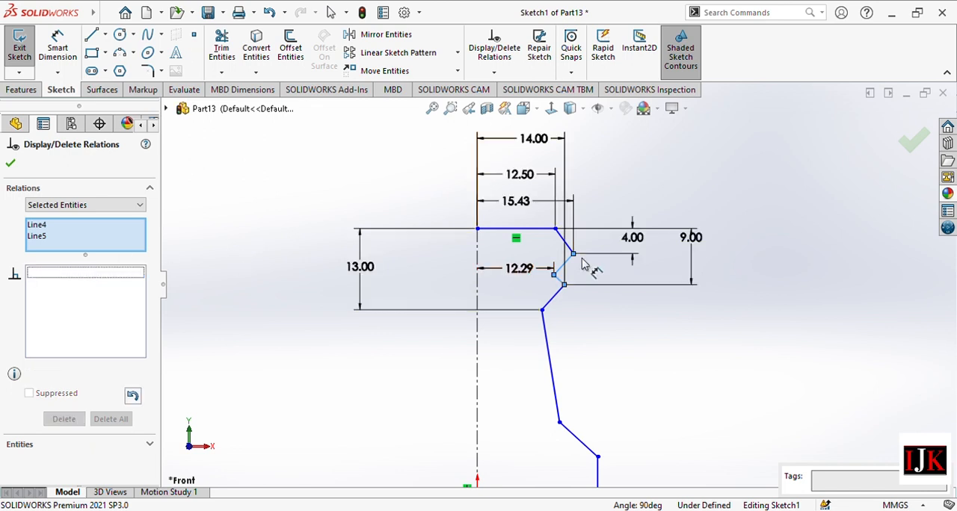
left_click(518, 269)
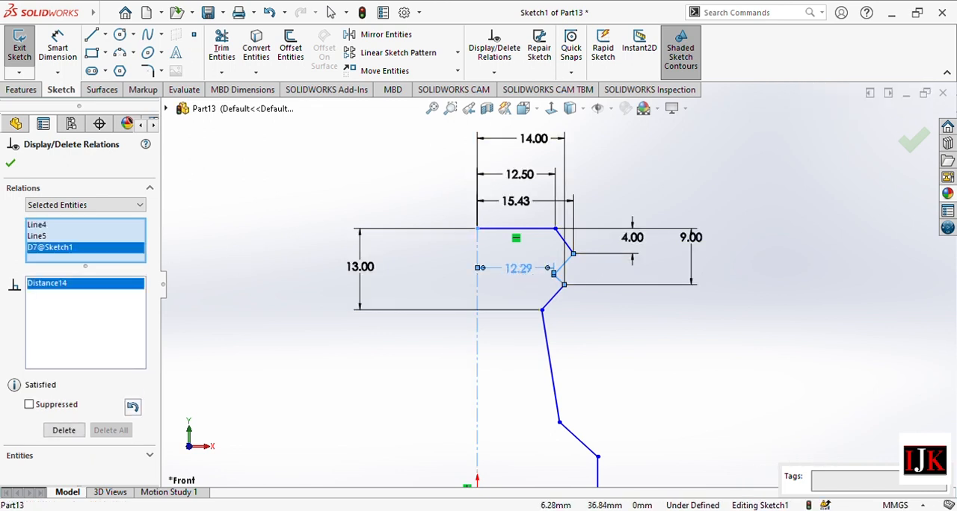
left_click(518, 269)
left_click(518, 269)
left_click(518, 269)
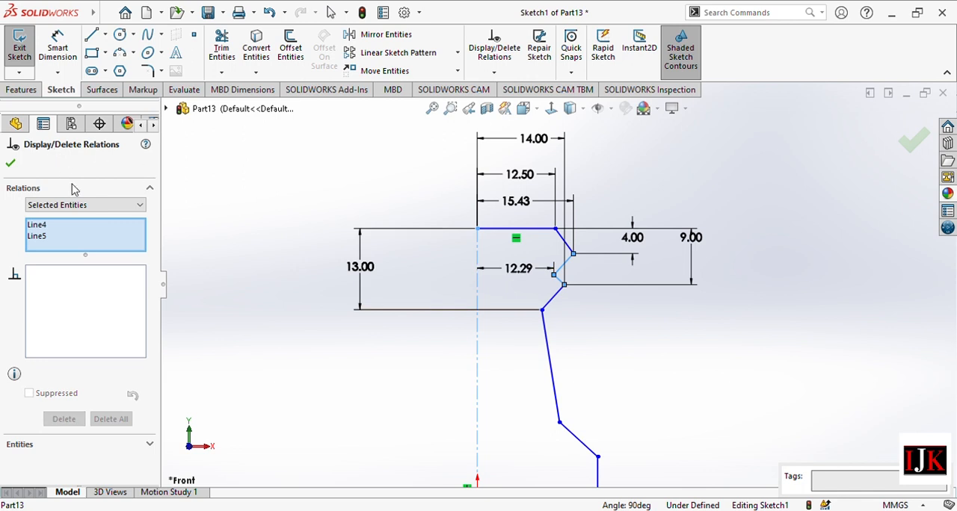
left_click(11, 165)
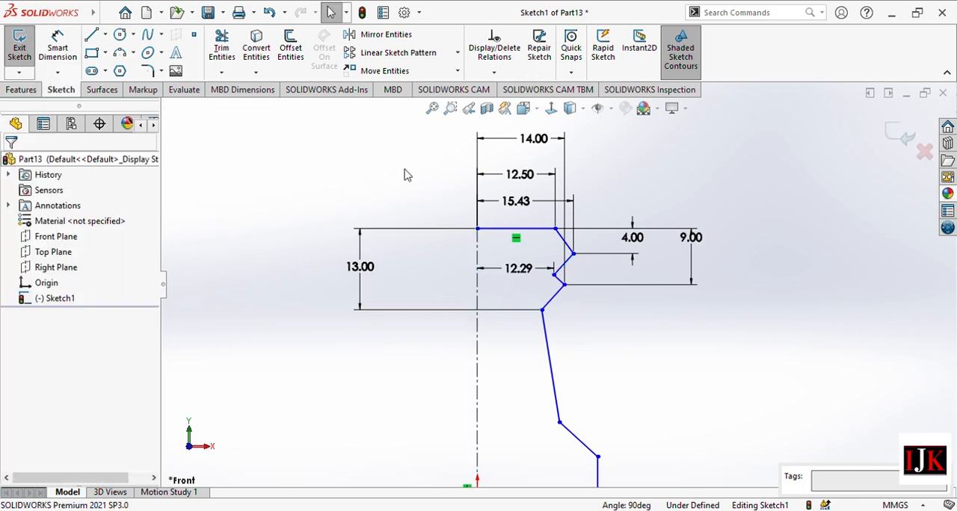
Set the horizontal dimension between the centerline and the upper inner zigzag vertex to 11.5 mm.
left_click(552, 271)
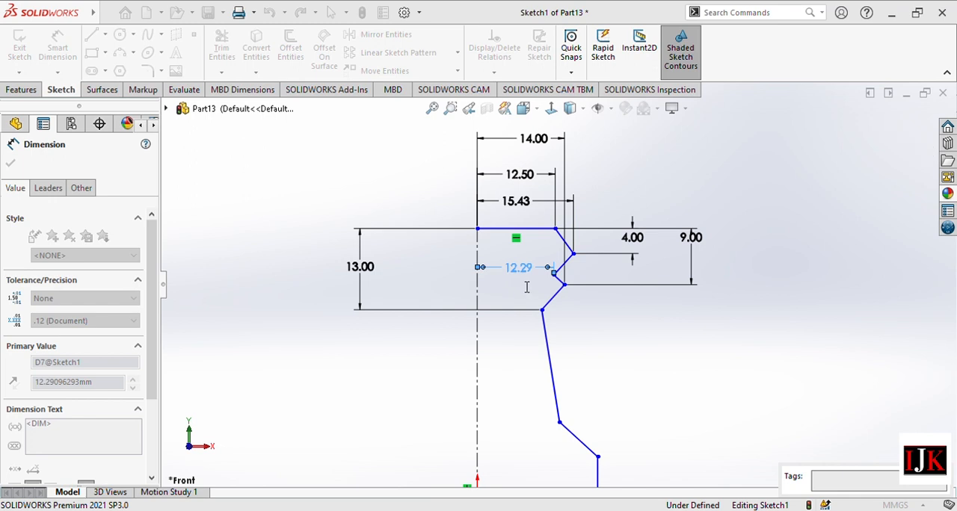
type("11.5")
key("Return")
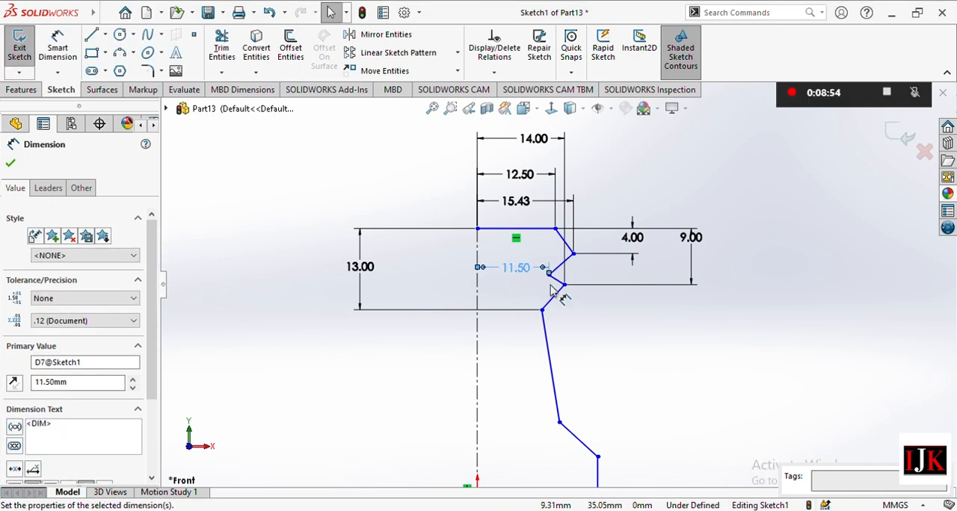
left_click(9, 164)
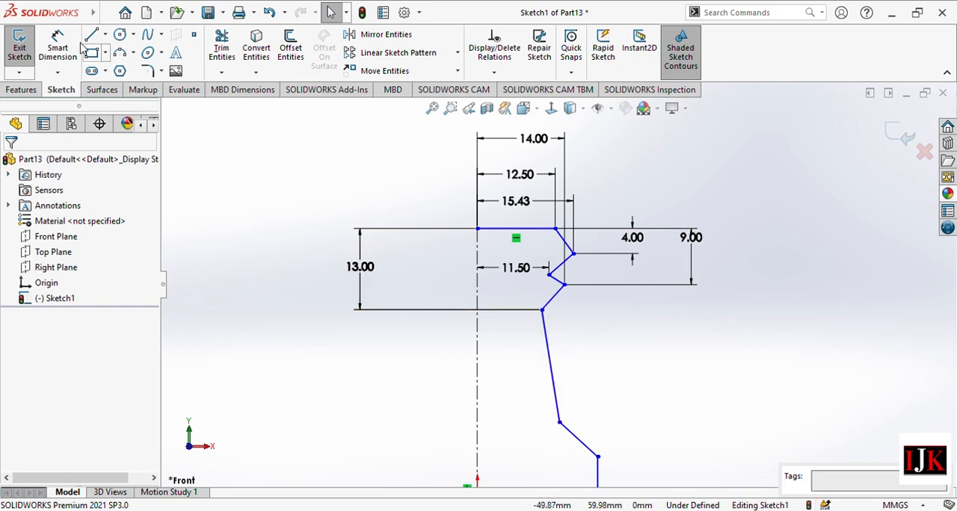
Add a horizontal dimension of 20 mm from the centerline to the lower end of the long slanted line.
left_click(57, 48)
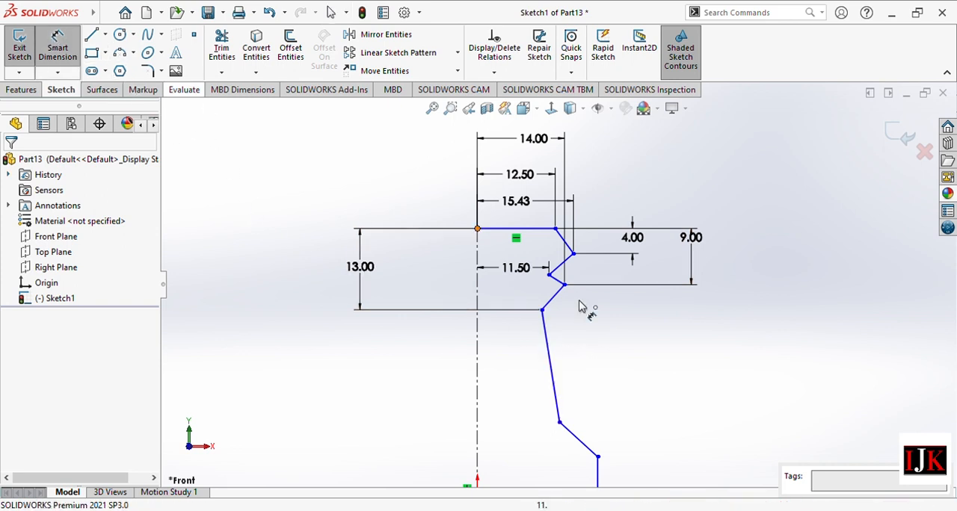
left_click(560, 423)
left_click(478, 432)
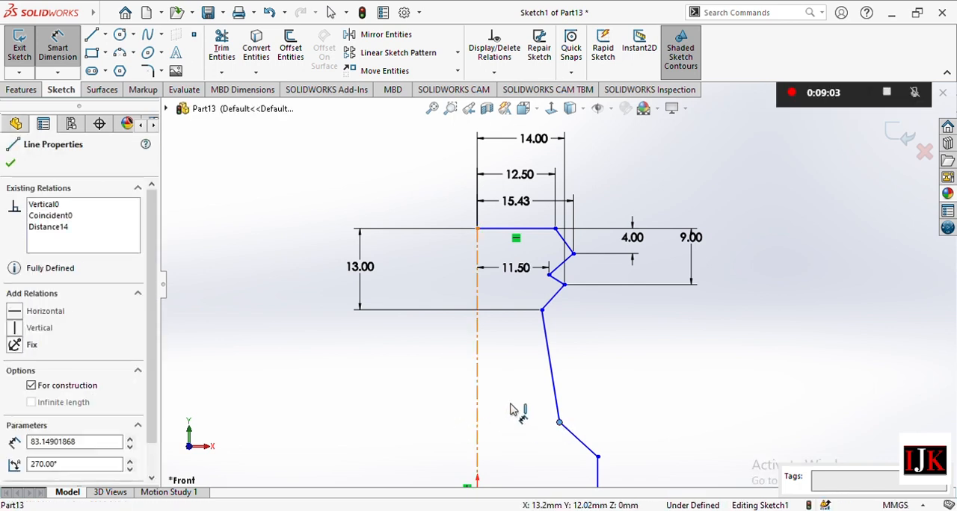
left_click(515, 418)
left_click(518, 420)
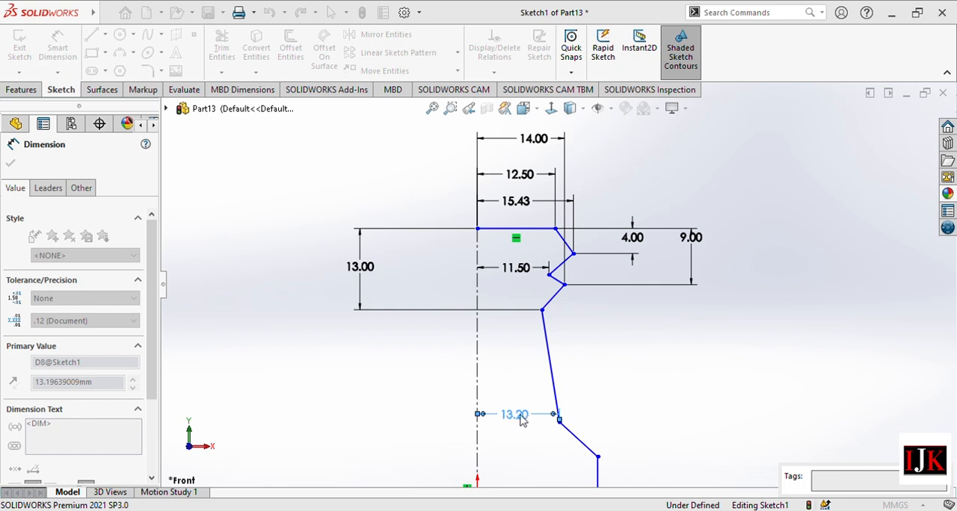
type("20")
key("Return")
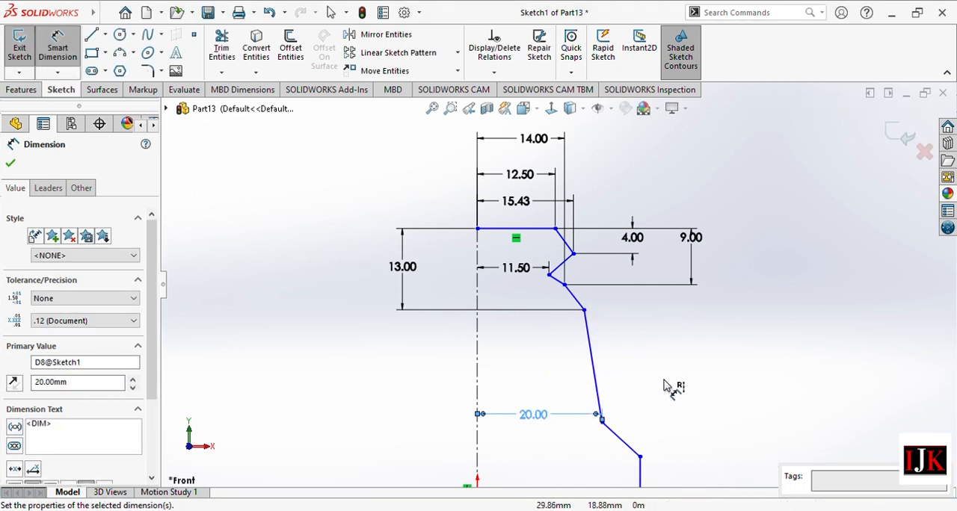
Dimension the long slanted line's vertical height as 60 mm and move its upper endpoint toward the centerline to X 11.5 mm.
left_click(584, 310)
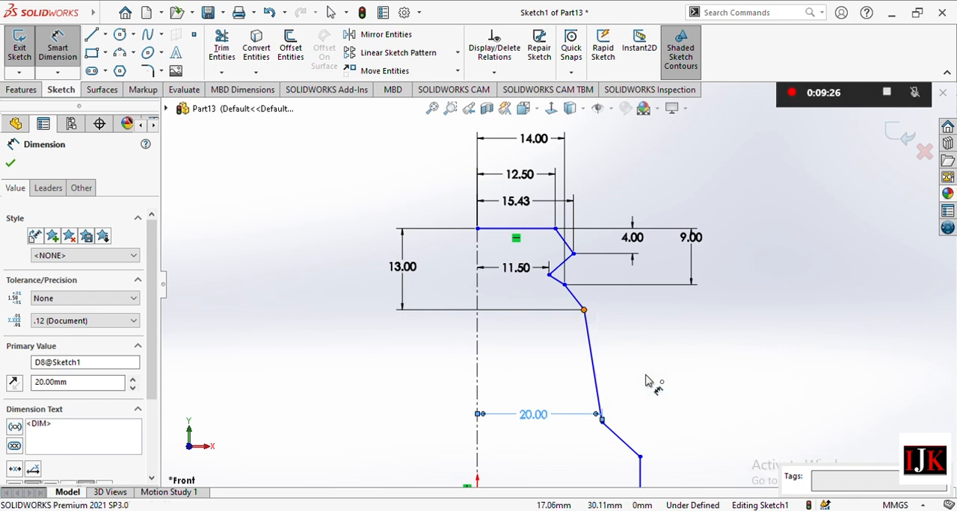
left_click(602, 424)
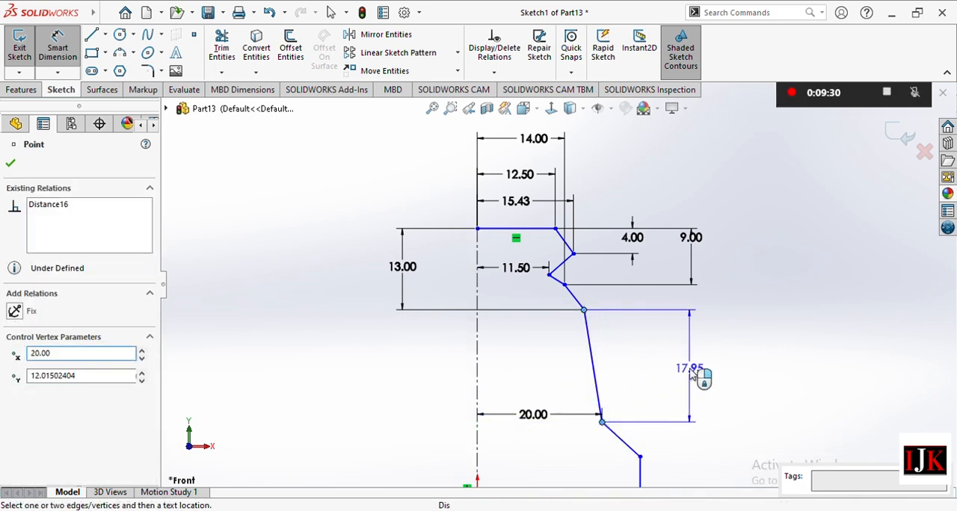
left_click(690, 374)
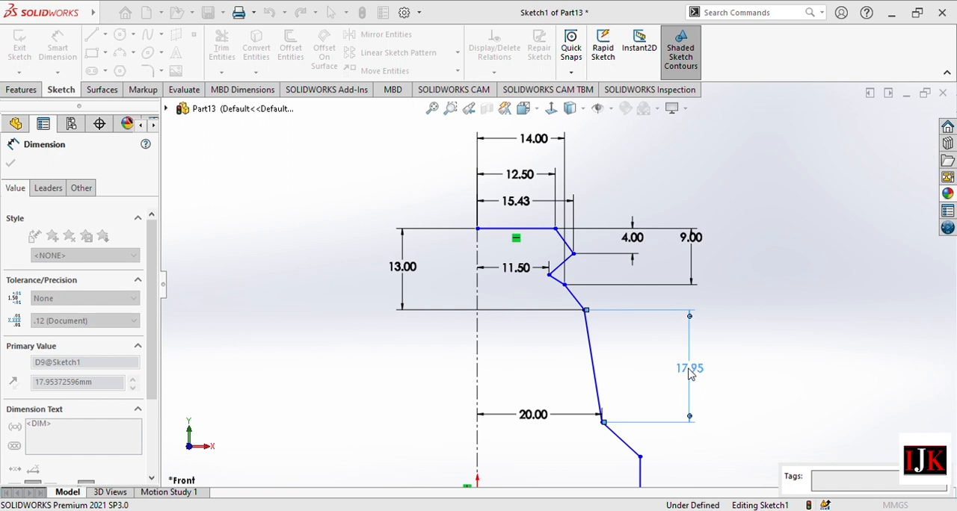
type("60")
key("Return")
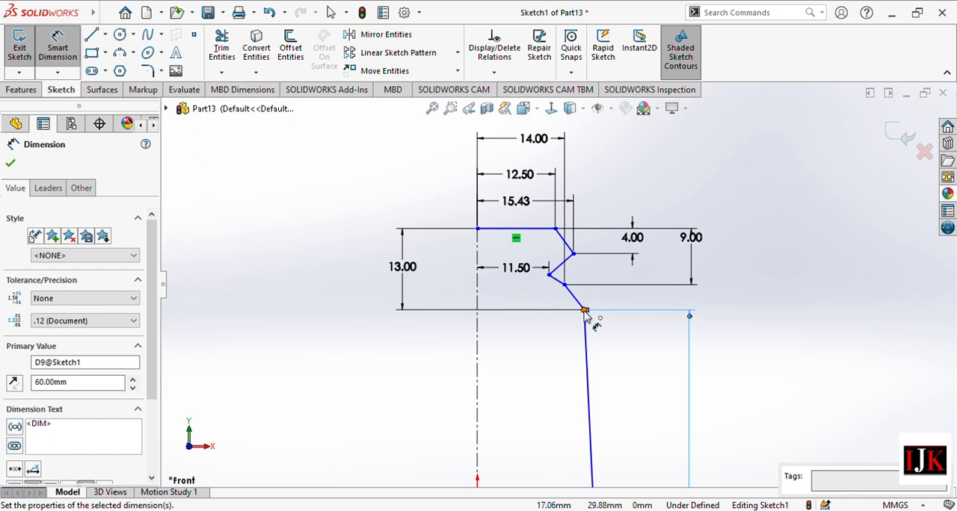
key("Escape")
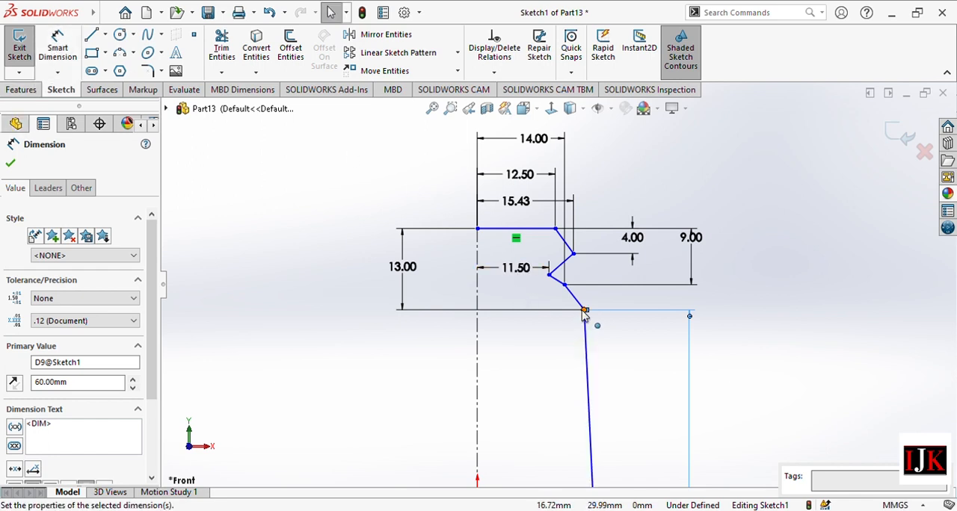
mouse_move(583, 311)
left_mouse_down()
mouse_move(557, 320)
mouse_move(549, 308)
left_mouse_up()
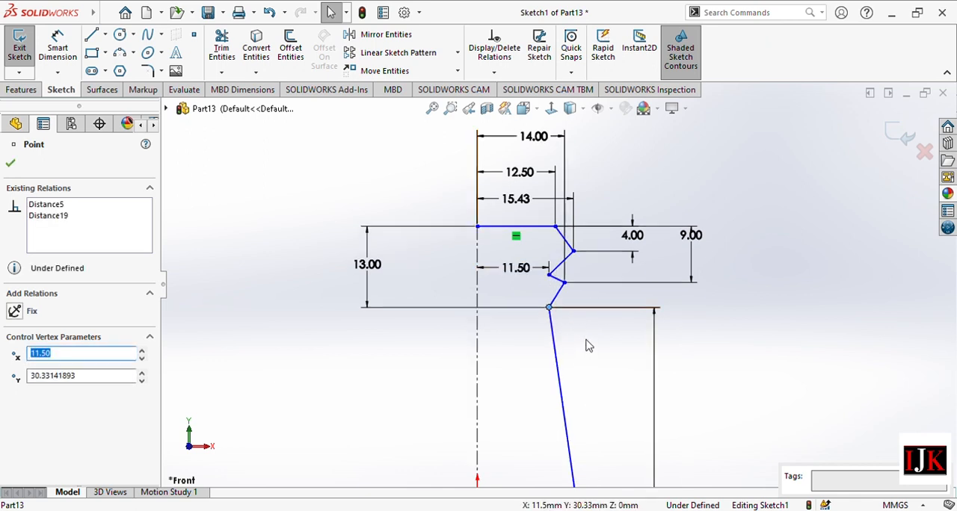
Add a vertical dimension of 15 mm between the endpoints of the short slanted shoulder line below the long one.
scroll(587, 345, "up", 1)
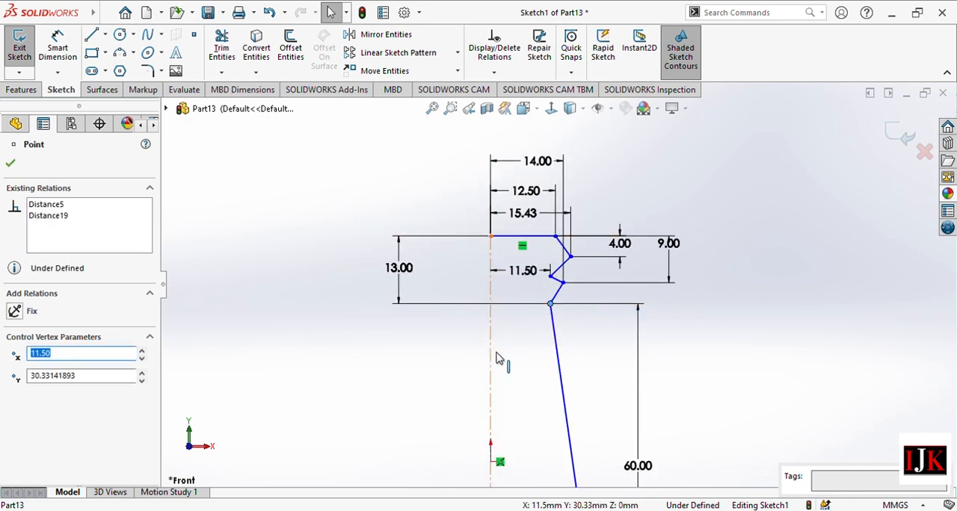
scroll(577, 356, "up", 3)
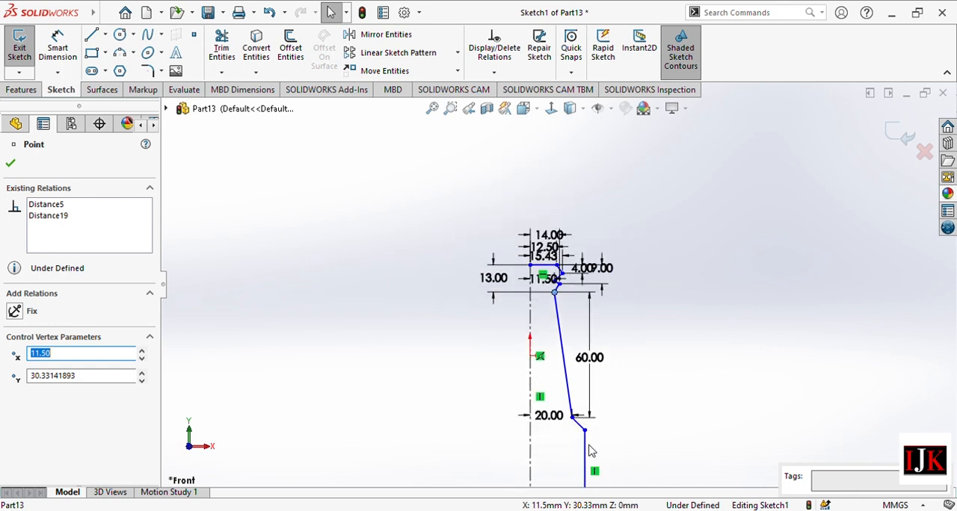
scroll(590, 451, "down", 5)
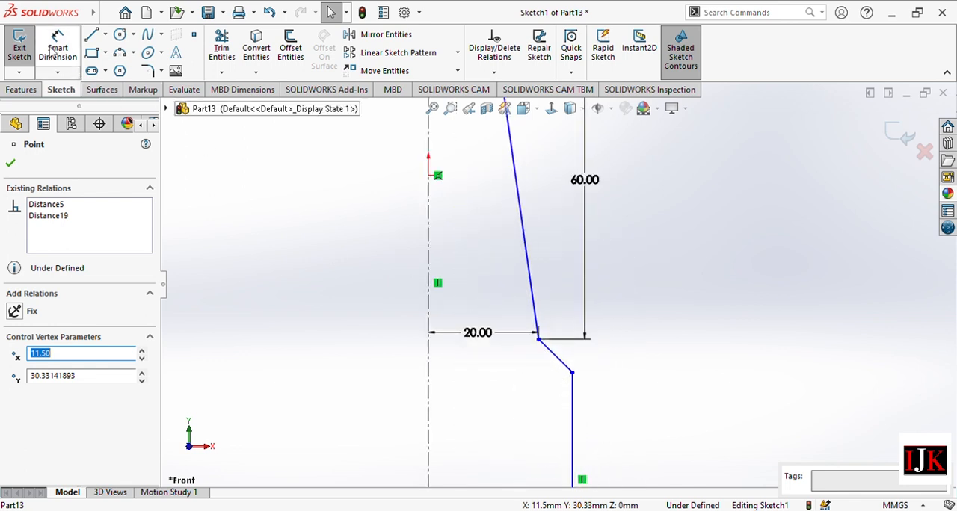
left_click(54, 49)
left_click(572, 371)
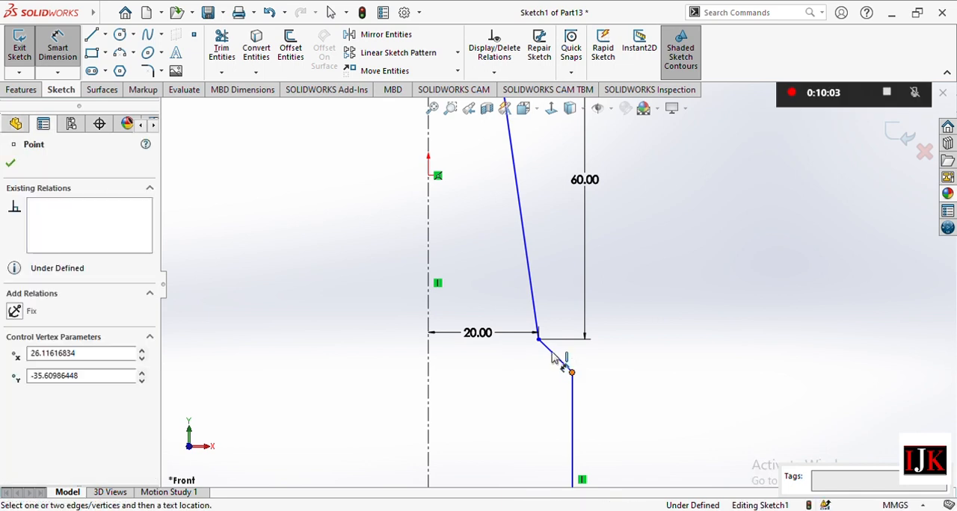
left_click(538, 339)
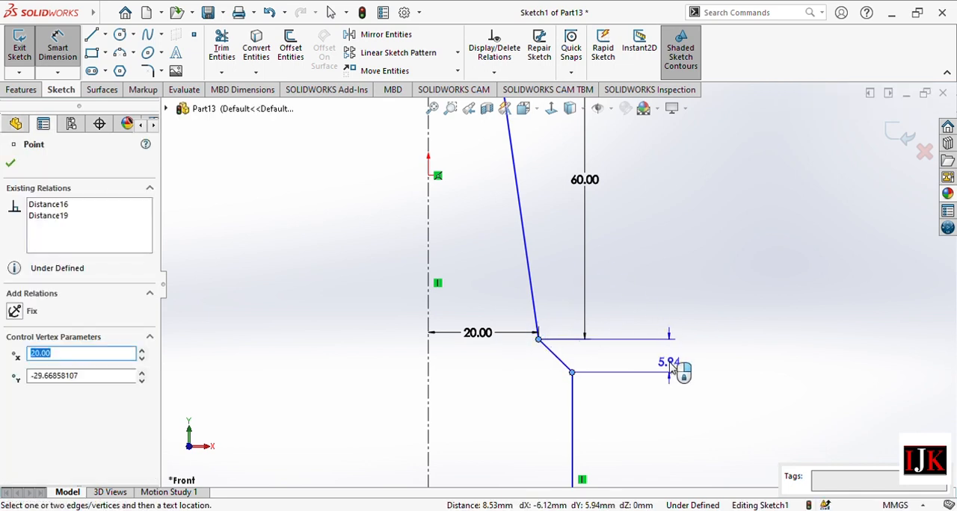
left_click(677, 362)
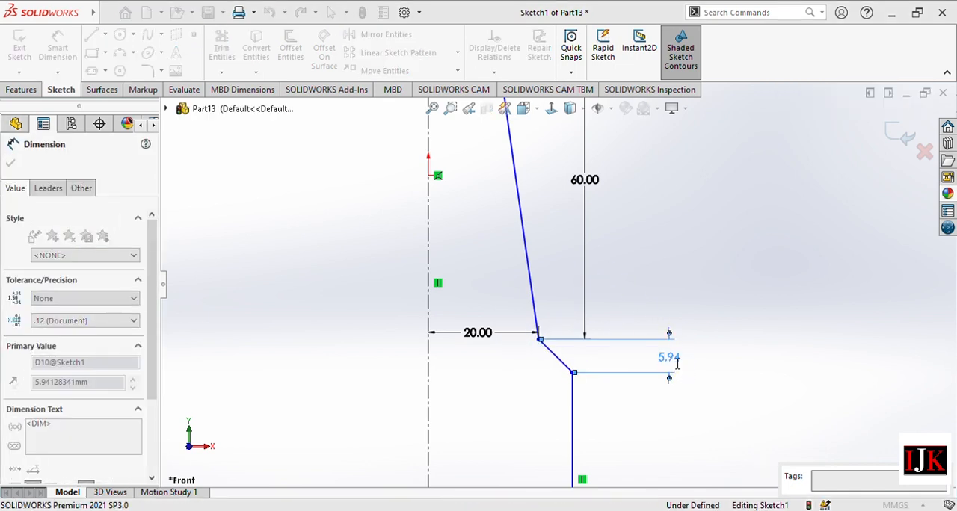
type("15")
key("Return")
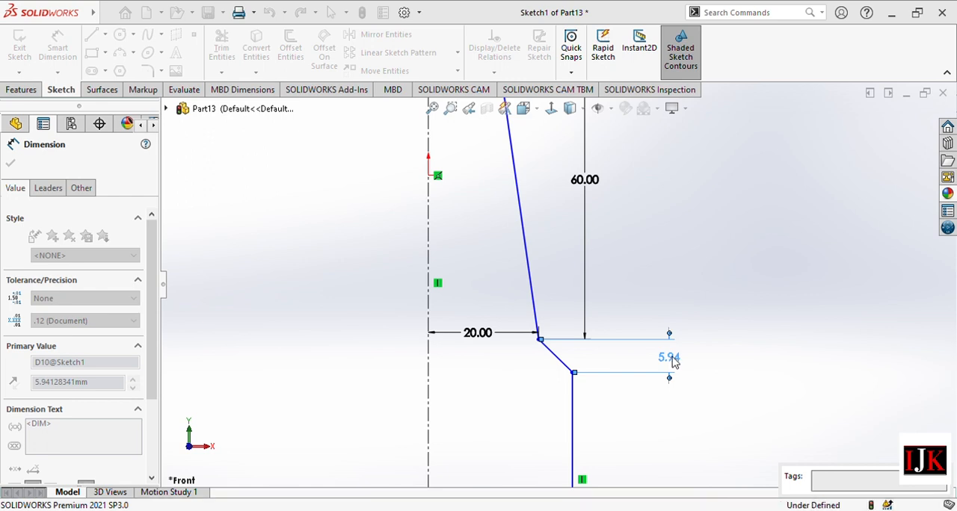
Dimension the length of the outer vertical line below the shoulder as 110 mm.
scroll(602, 390, "up", 5)
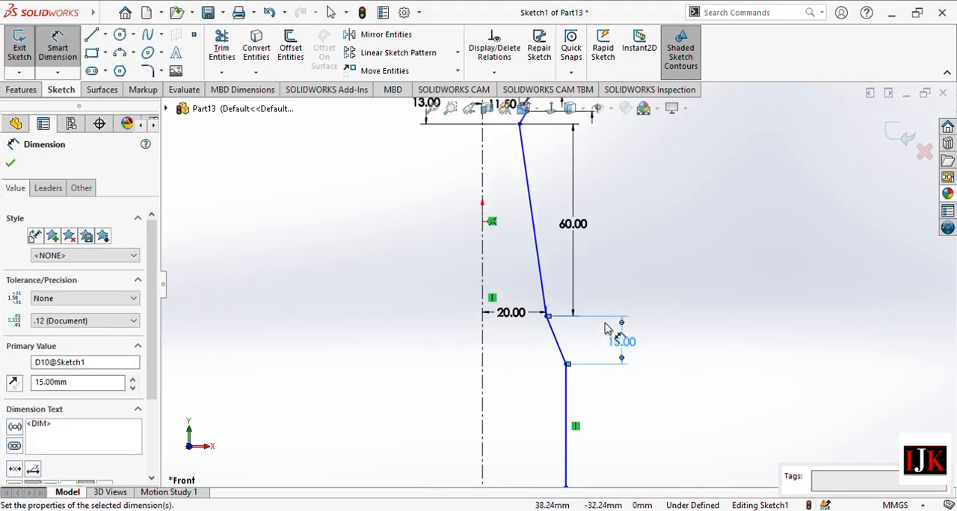
scroll(587, 364, "down", 3)
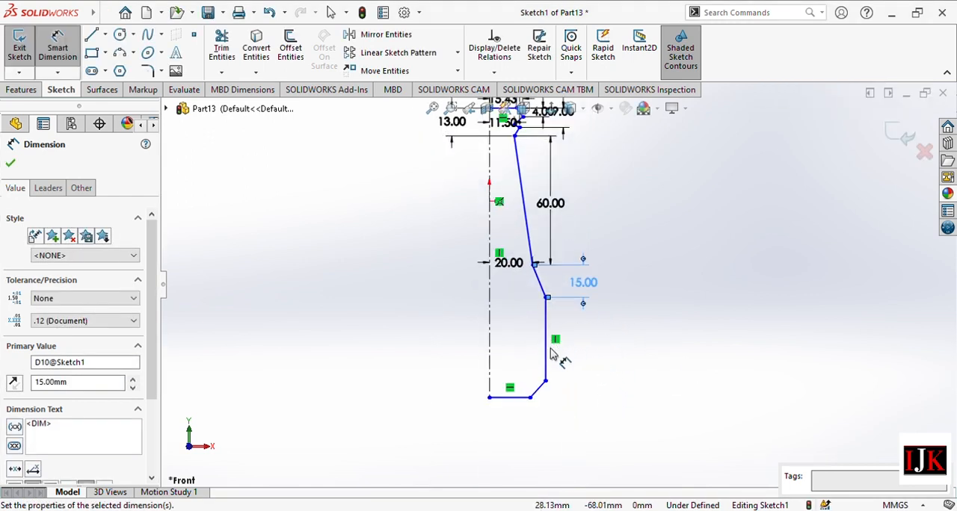
left_click(574, 358)
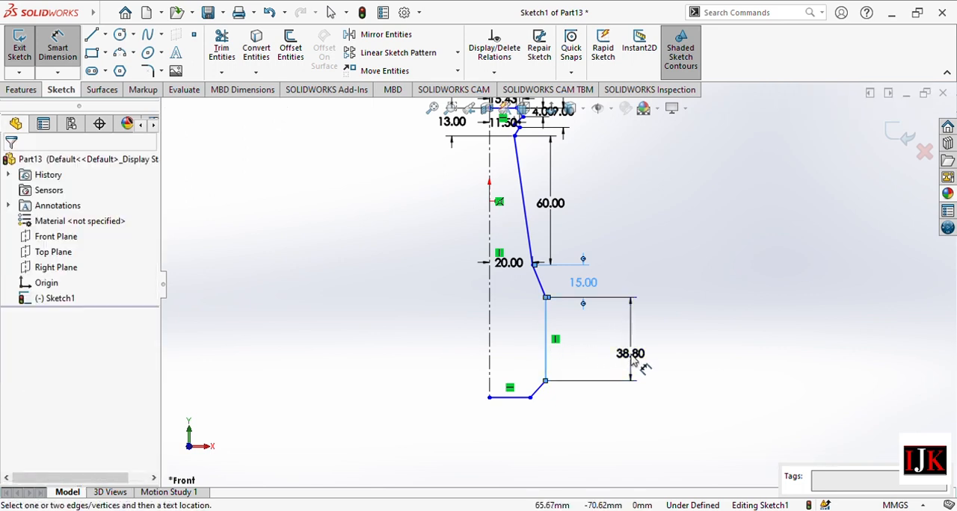
left_click(632, 361)
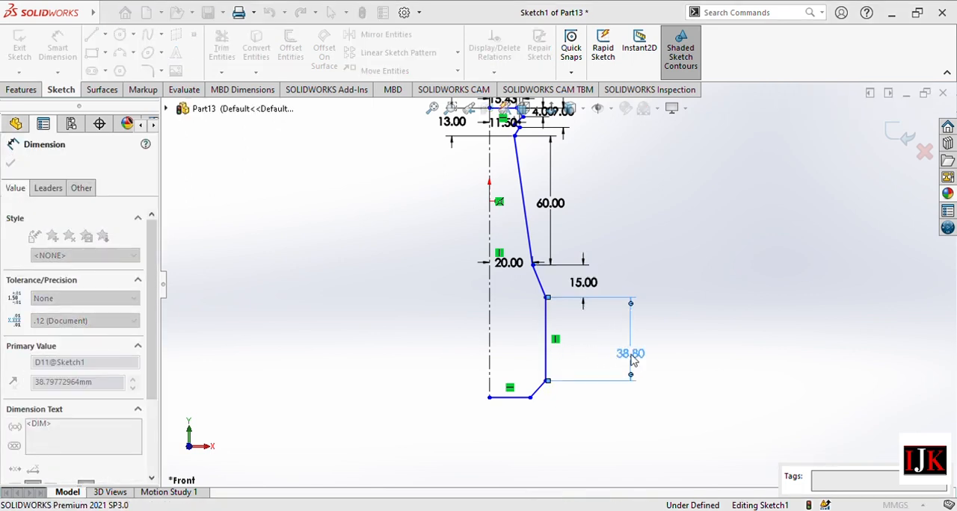
type("110")
key("Return")
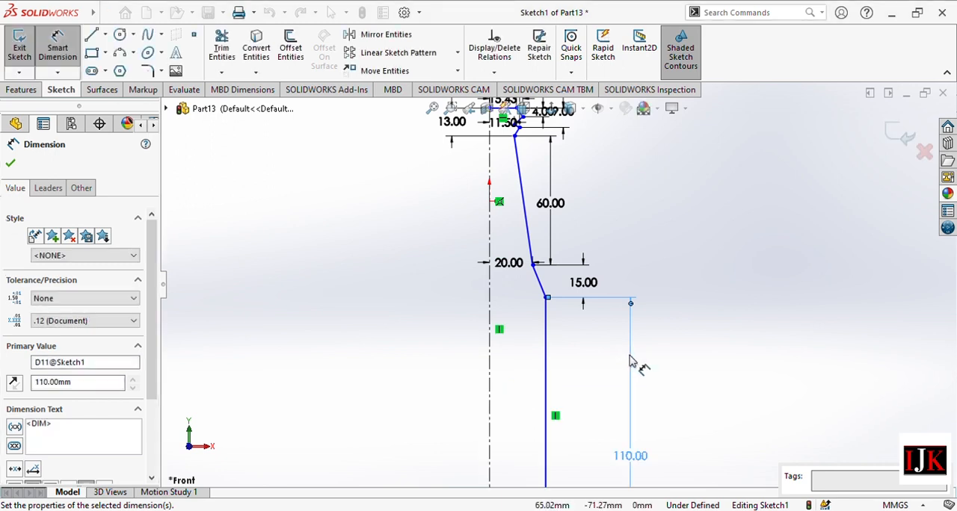
Set the horizontal distance between the centerline and the outer vertical line to 30 mm.
left_click(548, 386)
left_click(489, 404)
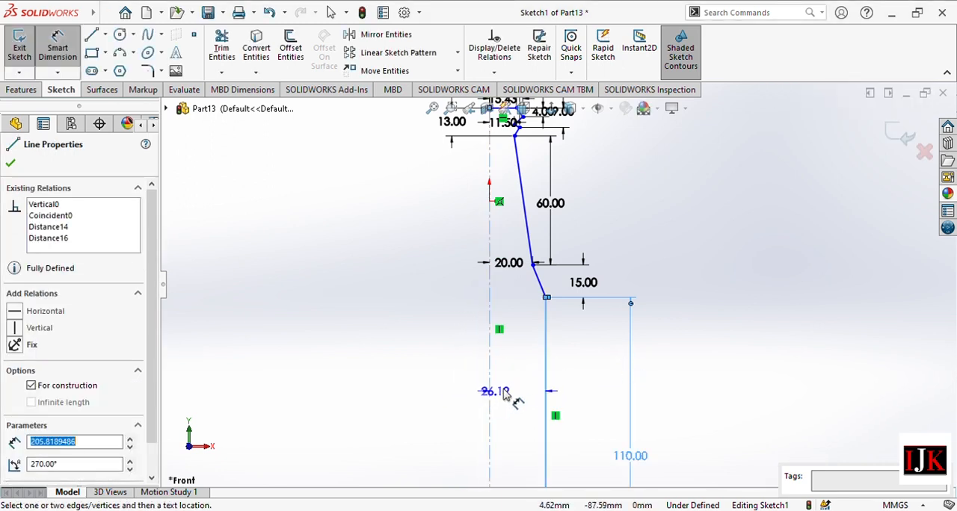
left_click(521, 407)
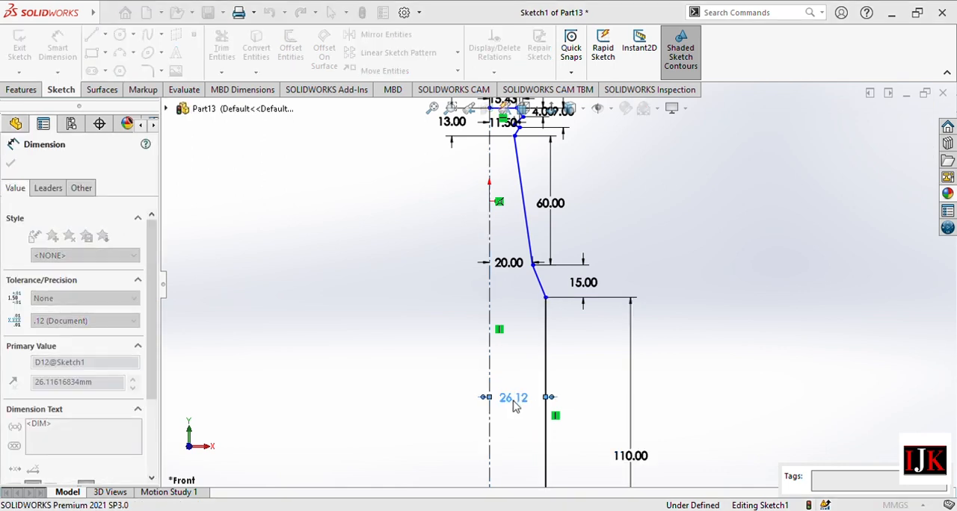
type("30")
key("Return")
Add a vertical dimension of 7.5 mm between the endpoints of the slanted line at the profile's bottom corner.
scroll(576, 377, "down", 3)
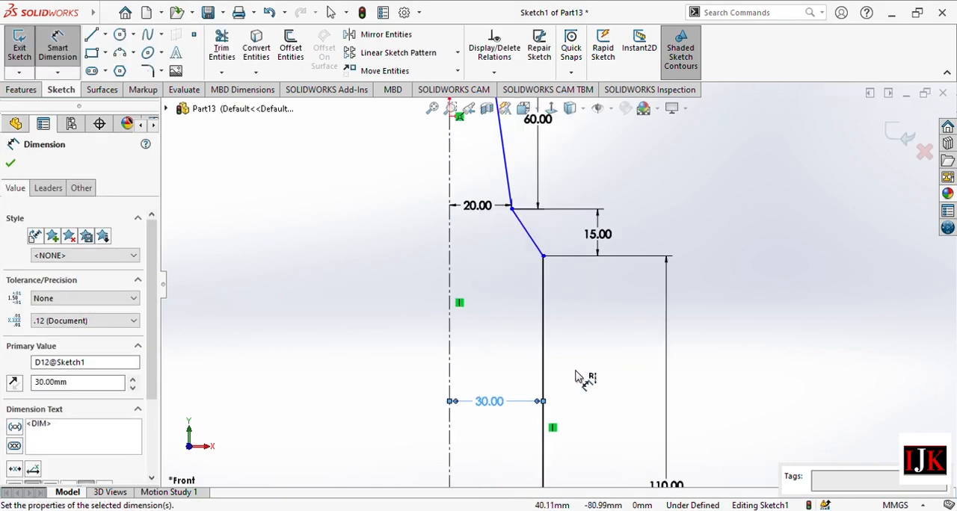
scroll(573, 387, "up", 5)
scroll(549, 372, "down", 5)
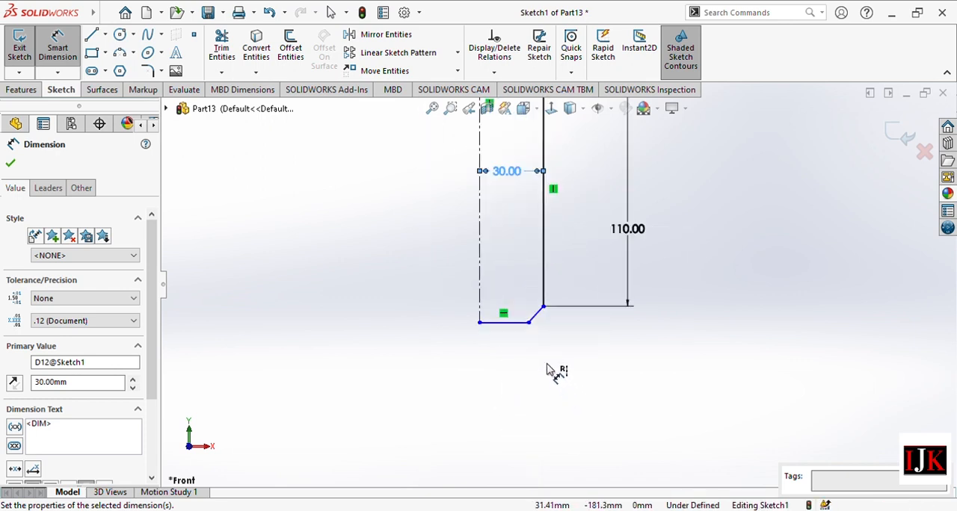
left_click(543, 308)
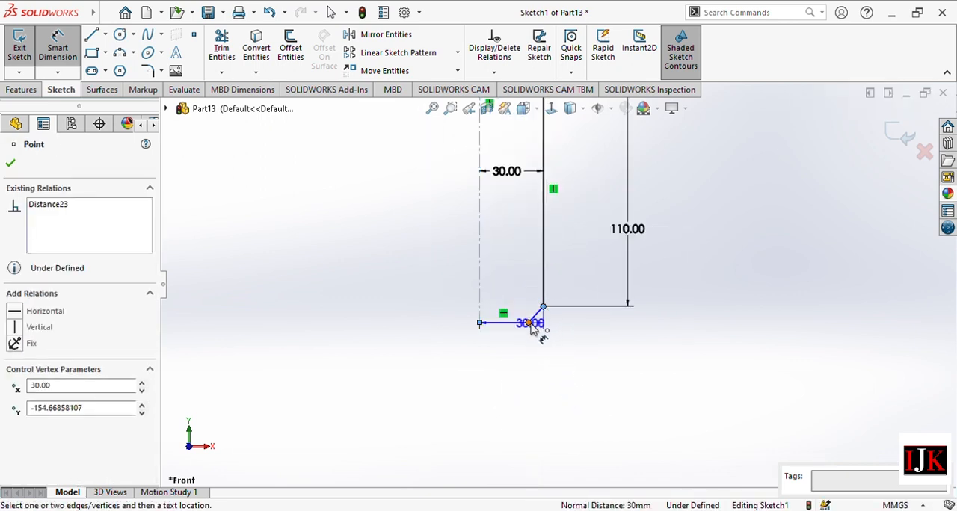
left_click(529, 323)
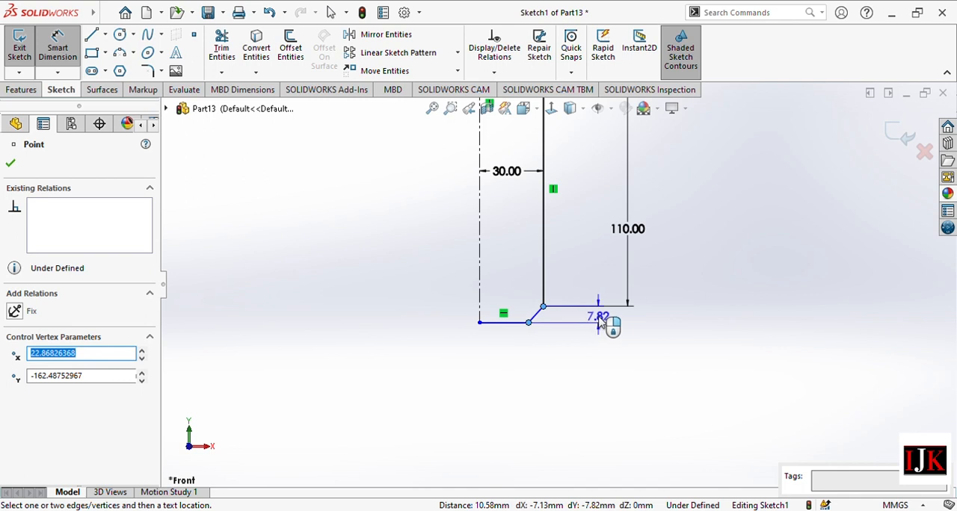
left_click(600, 321)
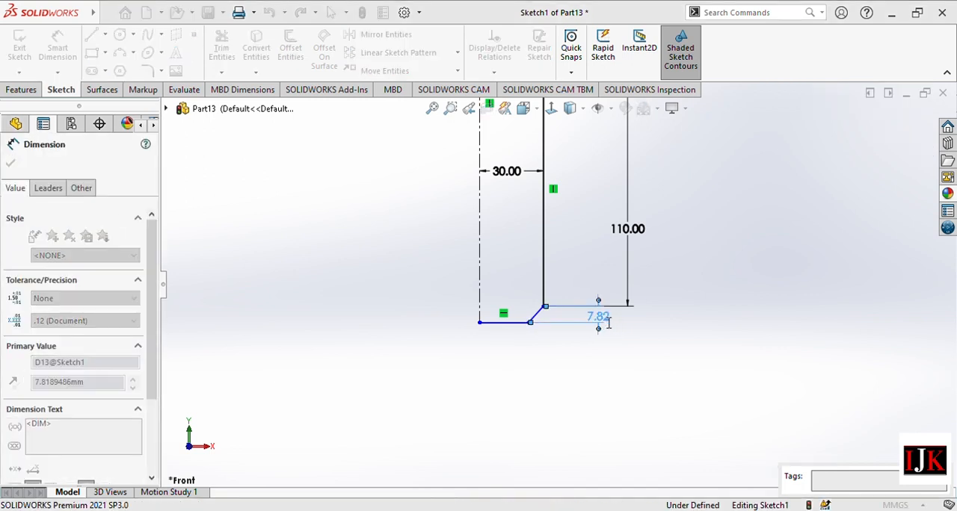
type("7.5")
key("Return")
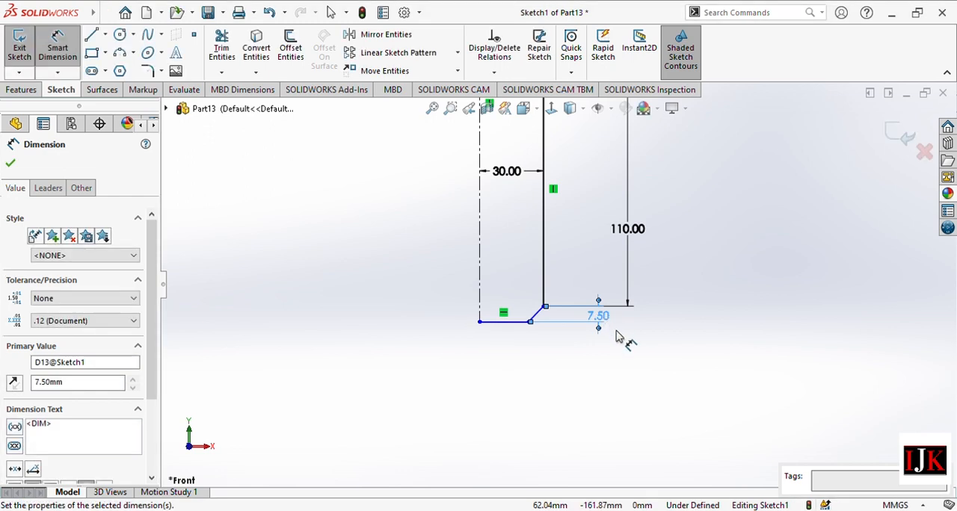
Dimension the bottom horizontal line's length as 25 mm and finish dimensioning.
left_click(506, 328)
left_click(502, 362)
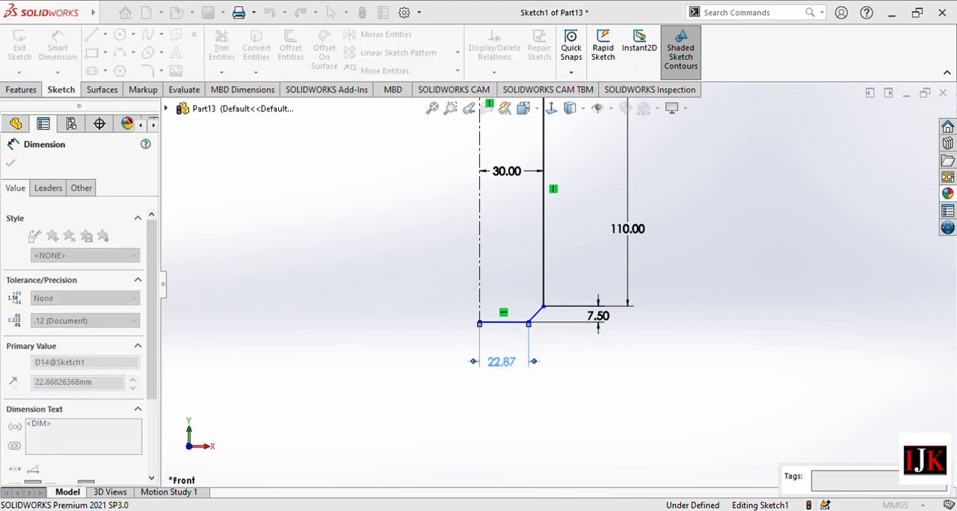
type("25")
key("Return")
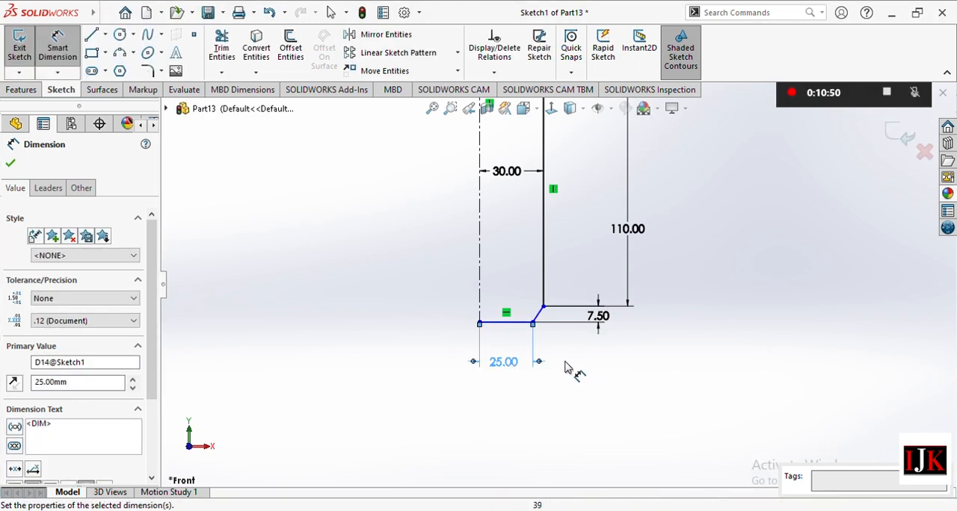
left_click(10, 163)
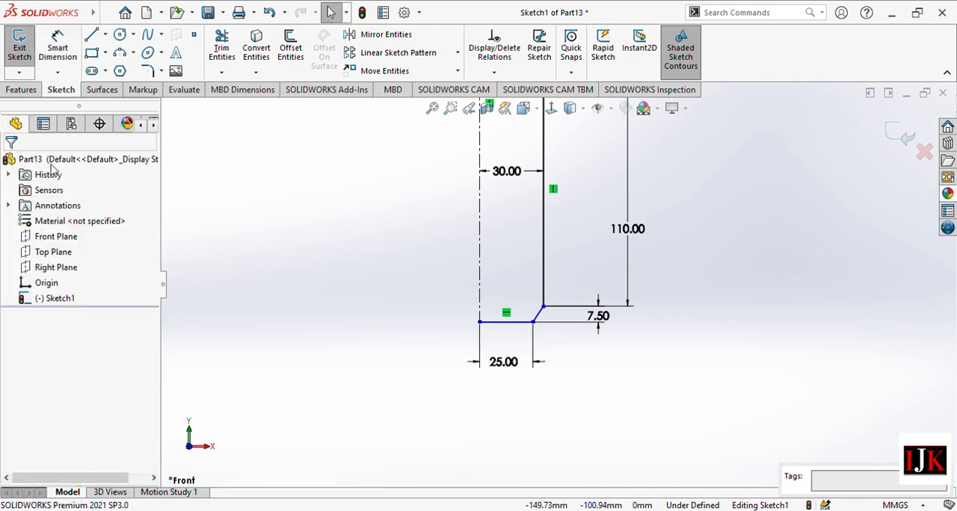
scroll(557, 220, "up", 3)
scroll(571, 225, "up", 1)
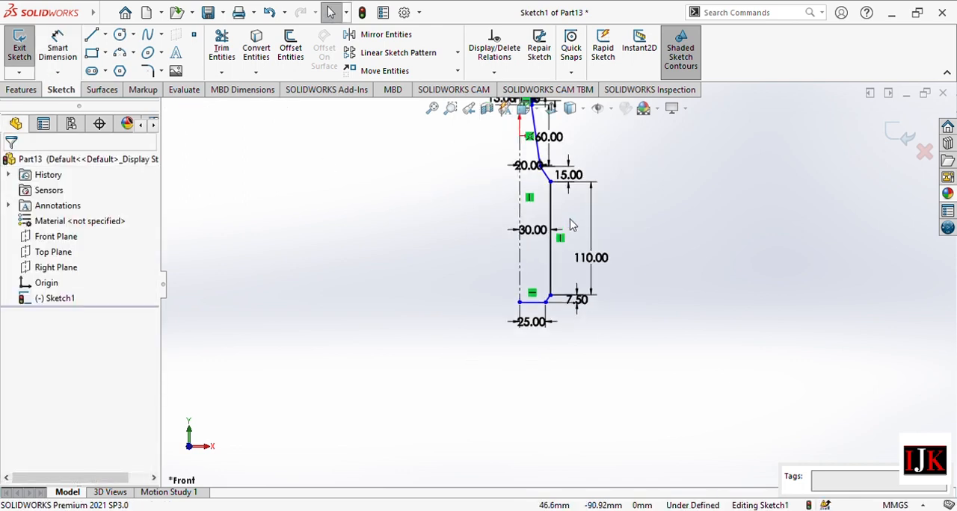
scroll(554, 152, "up", 1)
scroll(547, 113, "down", 5)
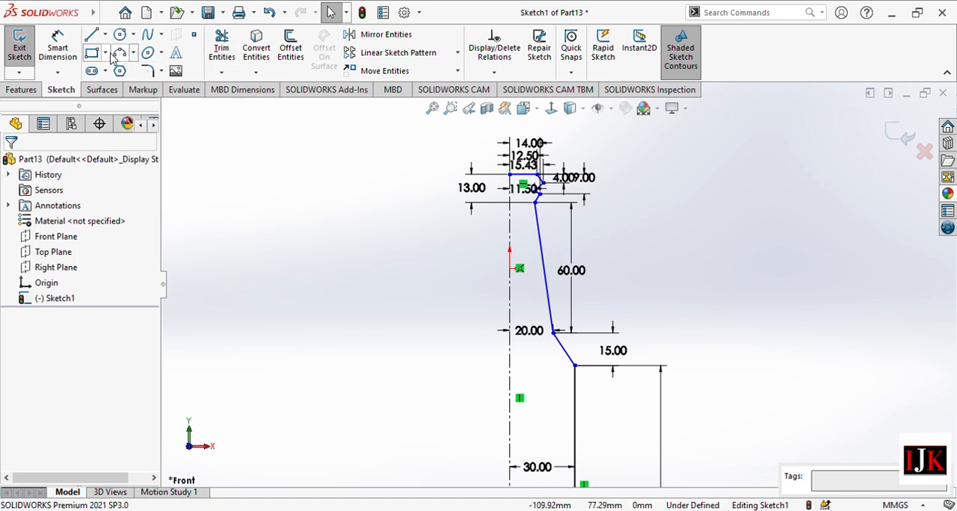
left_click(91, 35)
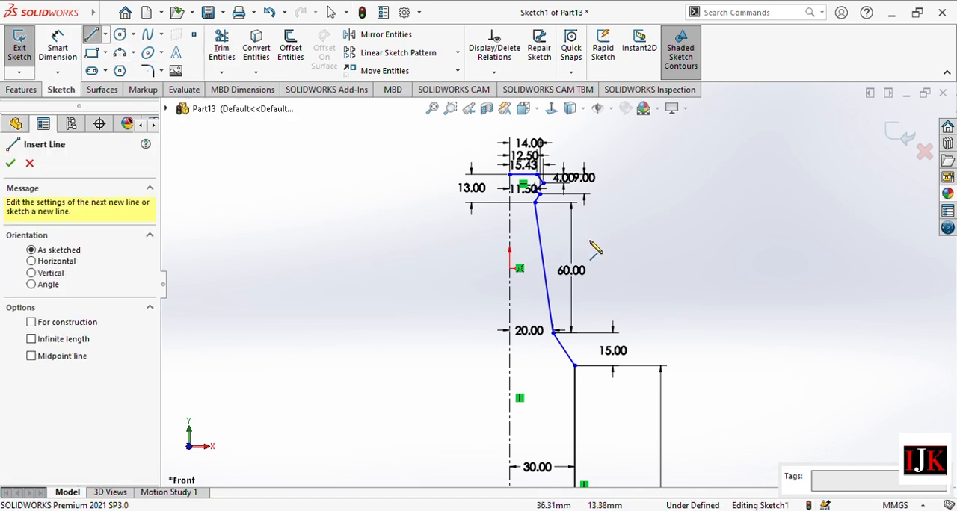
left_click(510, 175)
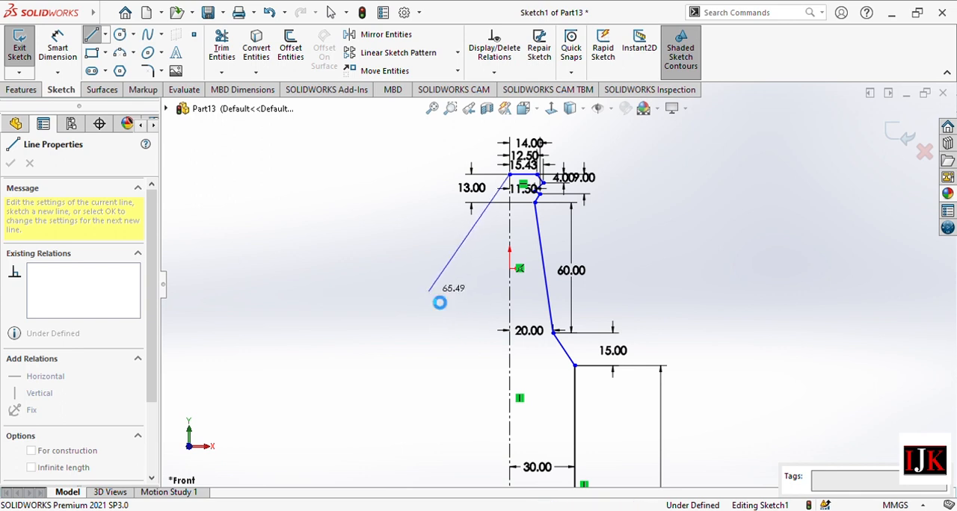
key("Escape")
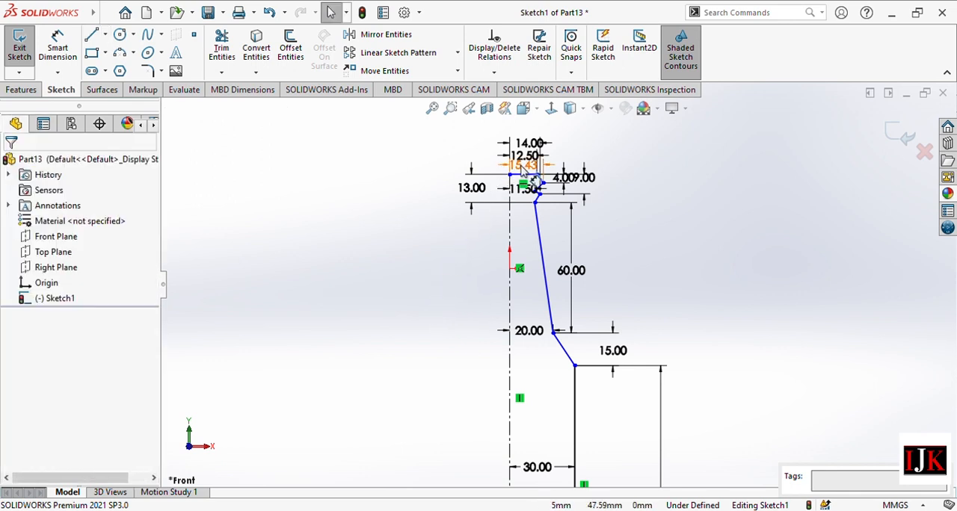
Set the horizontal dimension from the centerline to the upper outer point of the neck zigzag to 13.5 mm.
double_click(520, 166)
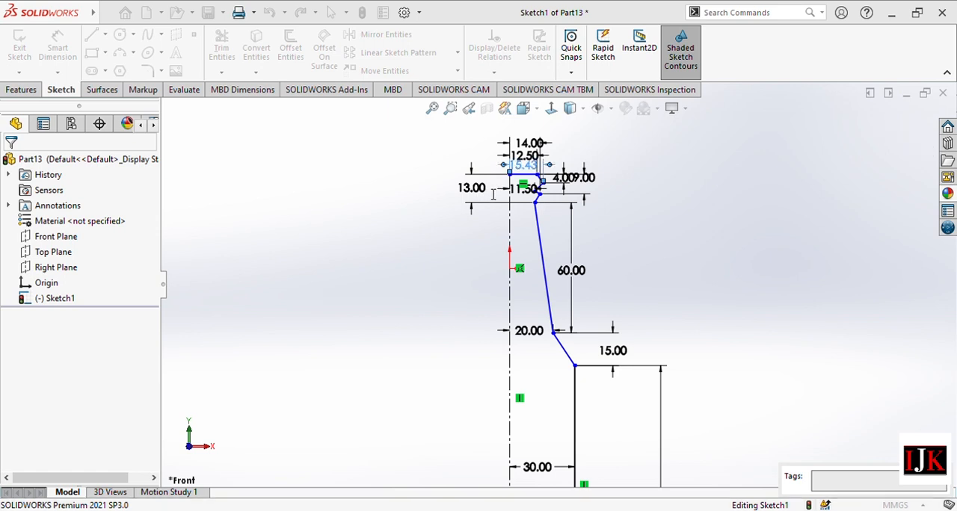
type("13.5")
key("Return")
Close the half-profile with a vertical line along the centerline, from the top line's inner endpoint to the bottom line's inner endpoint.
scroll(542, 184, "down", 4)
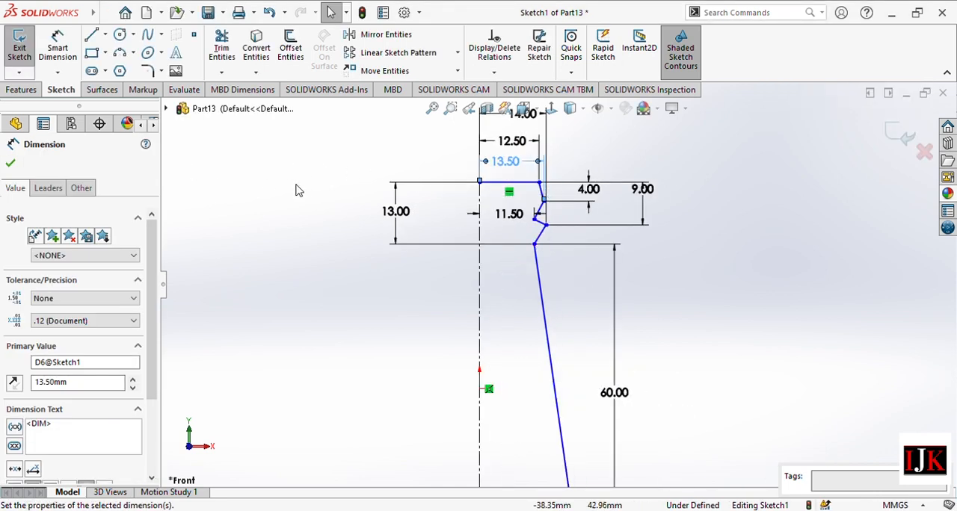
left_click(93, 38)
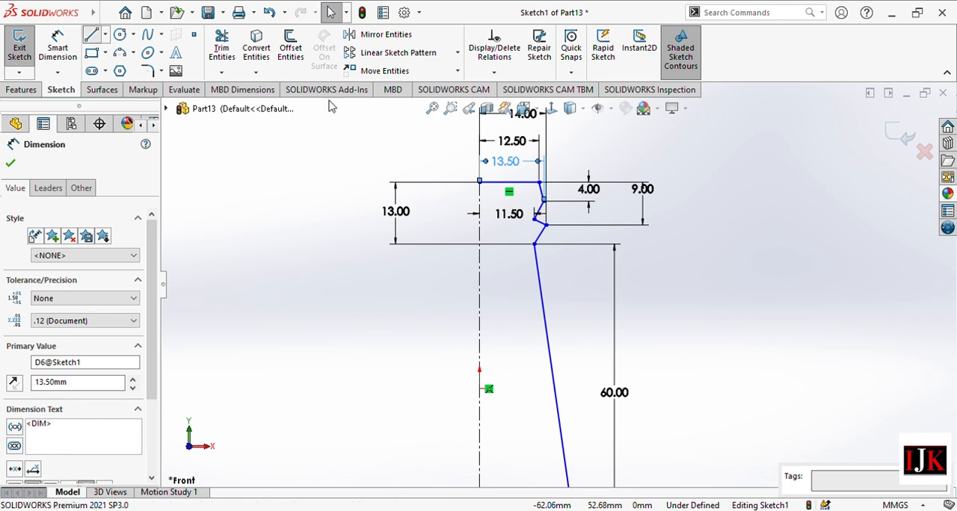
left_click(482, 184)
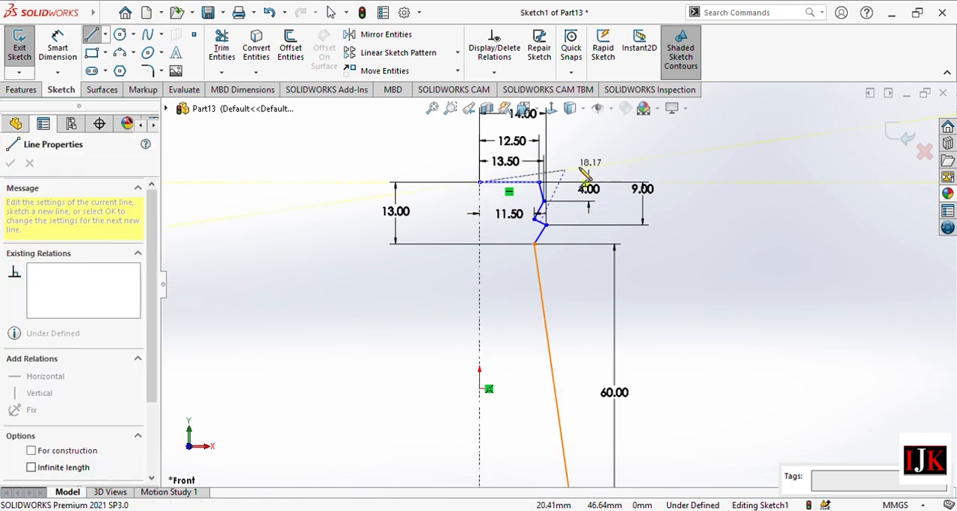
scroll(528, 327, "up", 6)
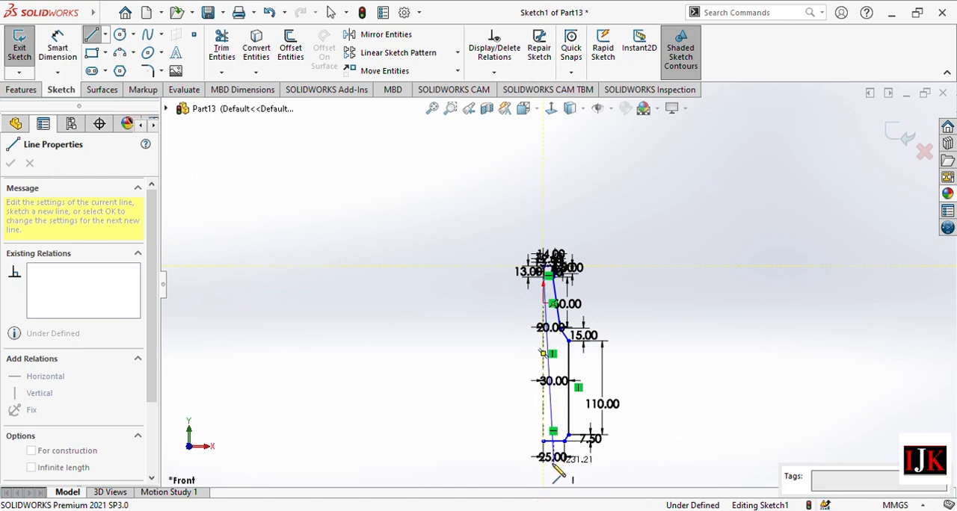
scroll(539, 449, "down", 6)
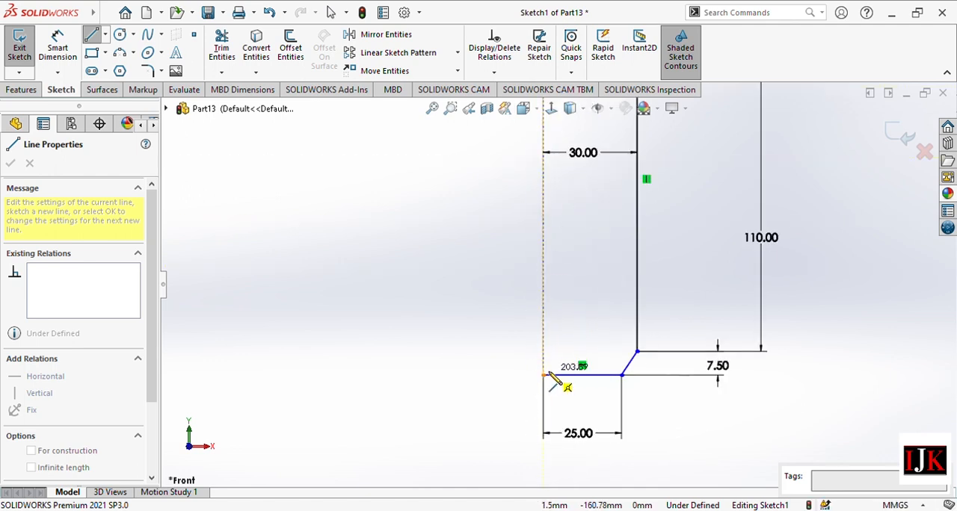
left_click(543, 374)
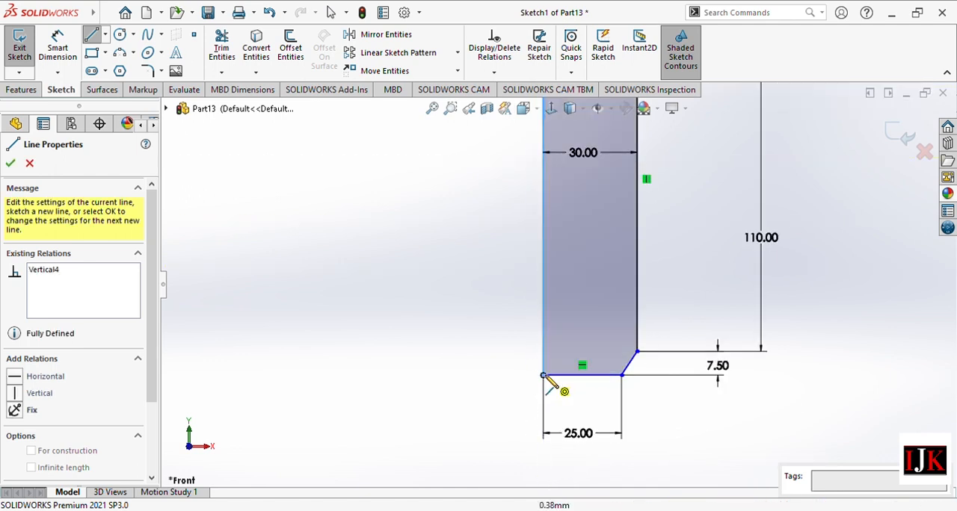
right_click(462, 315)
left_click(493, 319)
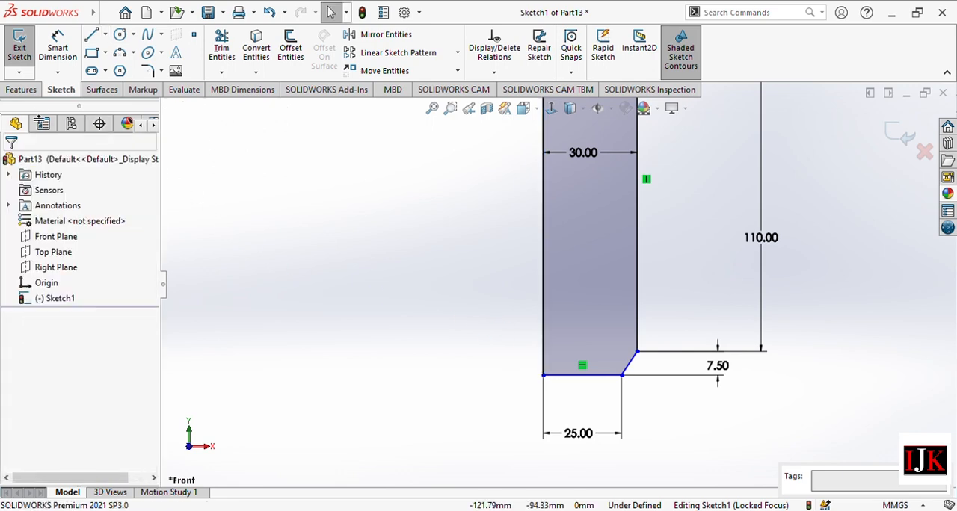
Revolve the closed profile 360 degrees about the vertical centerline into a solid bottle.
left_click(21, 90)
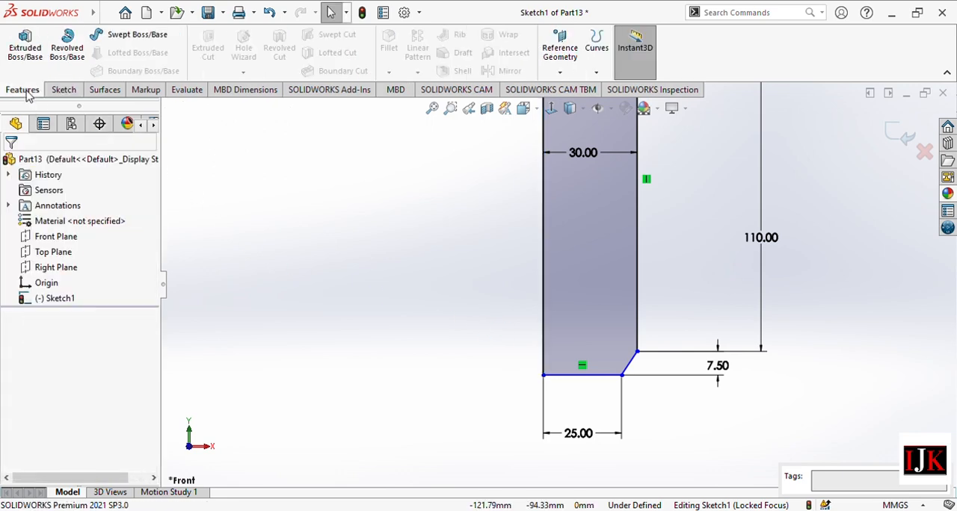
left_click(65, 51)
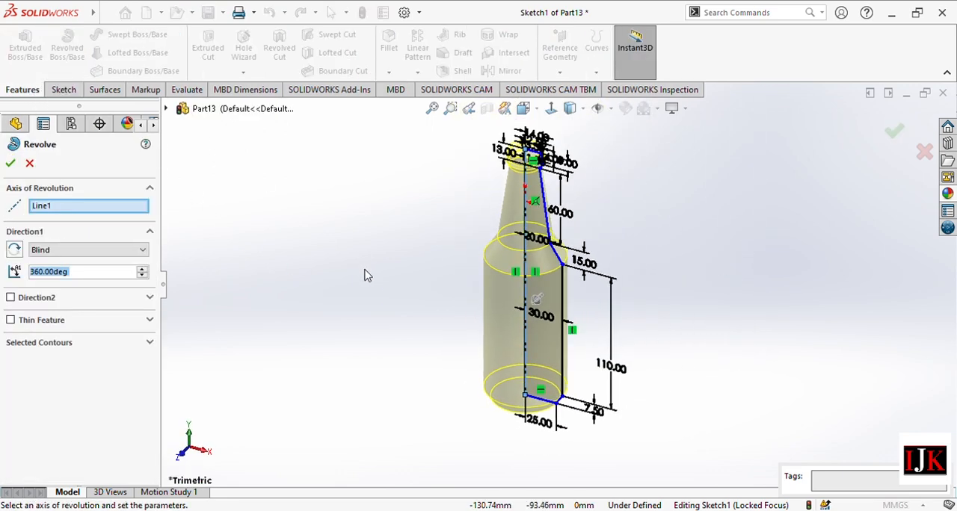
left_click(11, 164)
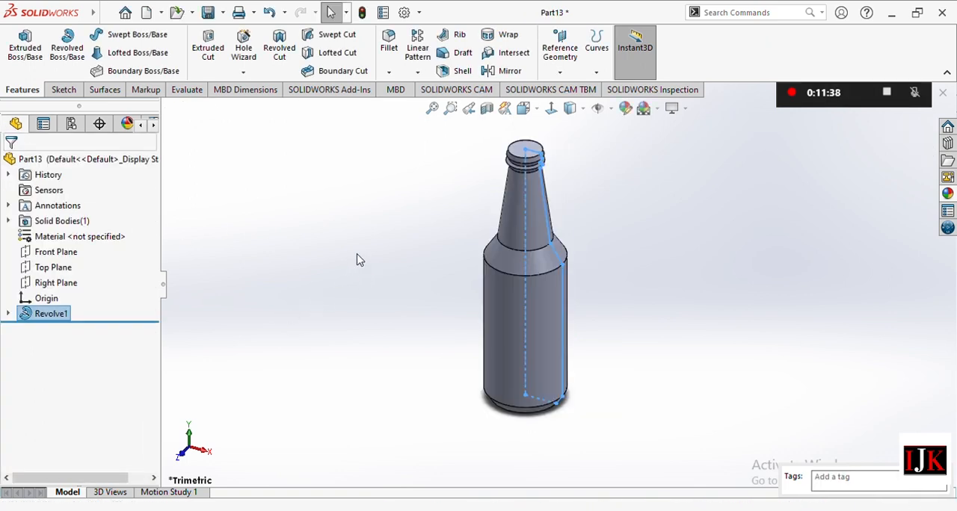
left_click(334, 272)
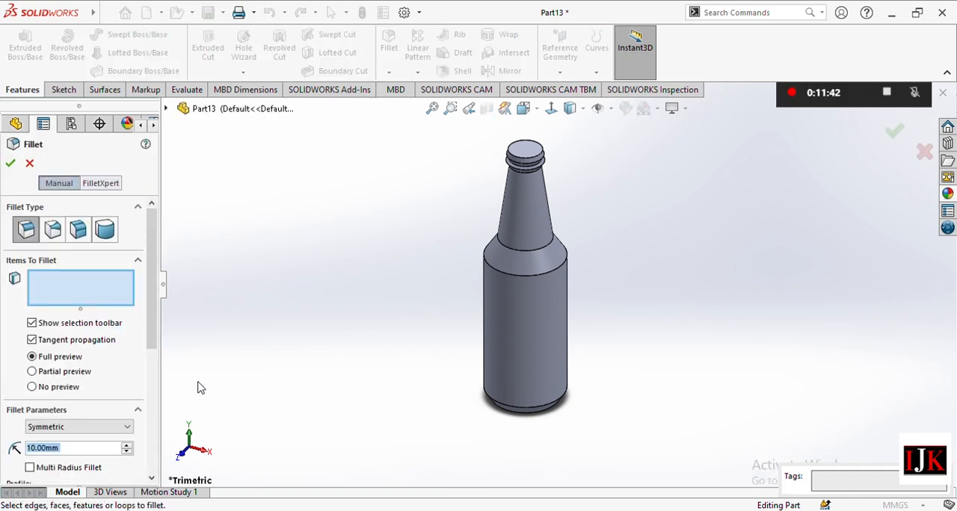
Fillet both edges of the bottle's base chamfer, the cylindrical body face and the neck-to-shoulder edge with a 10 mm radius.
scroll(557, 425, "down", 5)
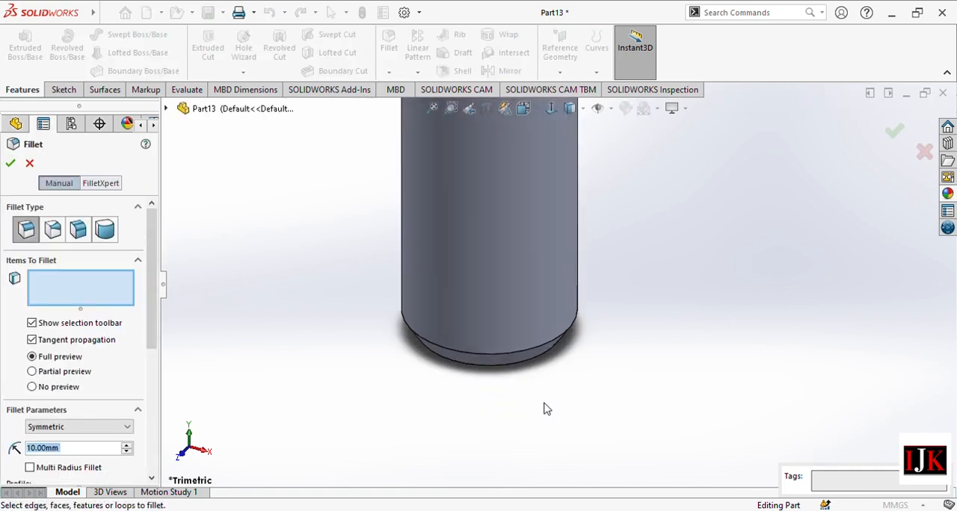
left_click(527, 368)
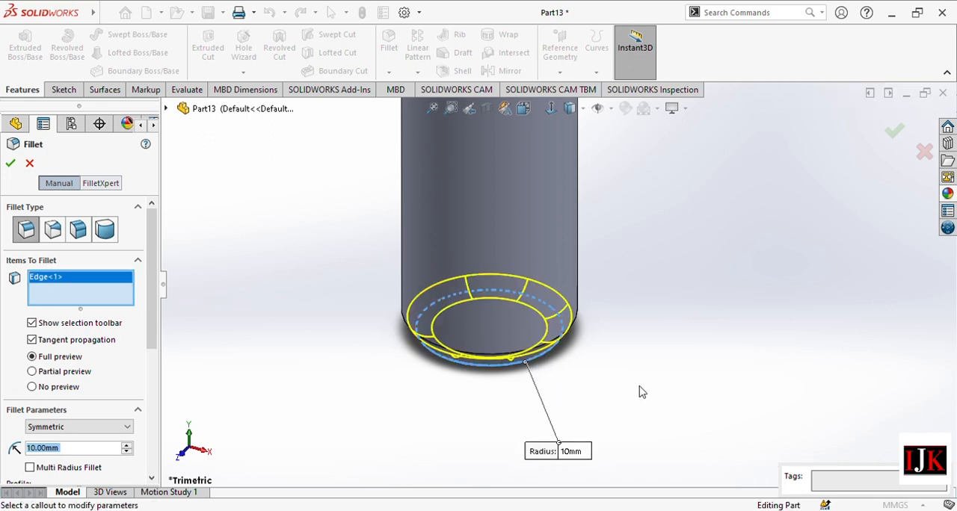
left_click(505, 357)
scroll(686, 358, "up", 3)
scroll(587, 258, "up", 2)
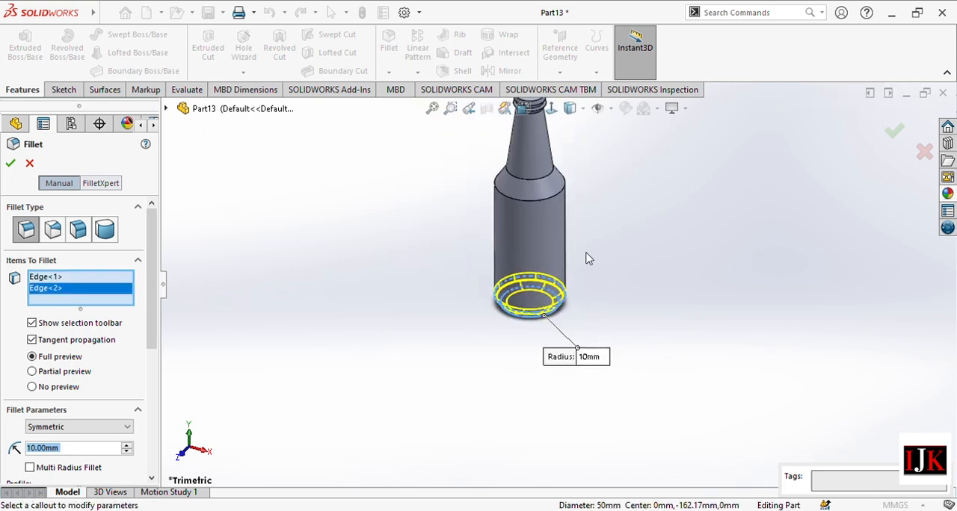
scroll(562, 152, "down", 3)
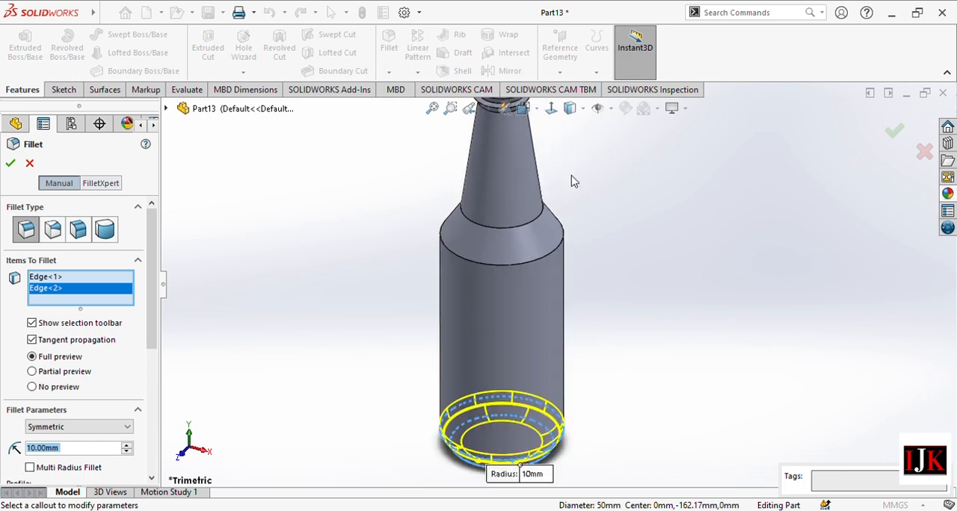
left_click(547, 259)
left_click(530, 229)
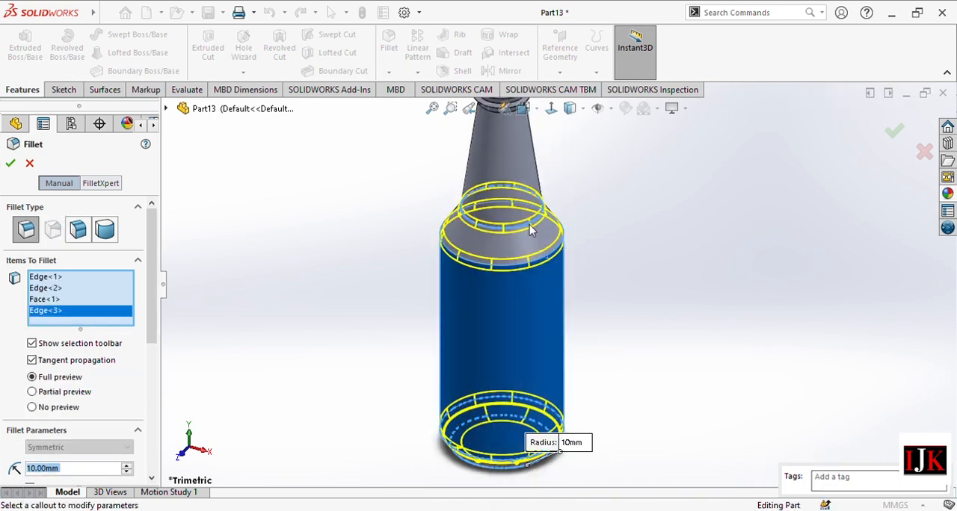
scroll(616, 235, "up", 2)
scroll(565, 144, "down", 2)
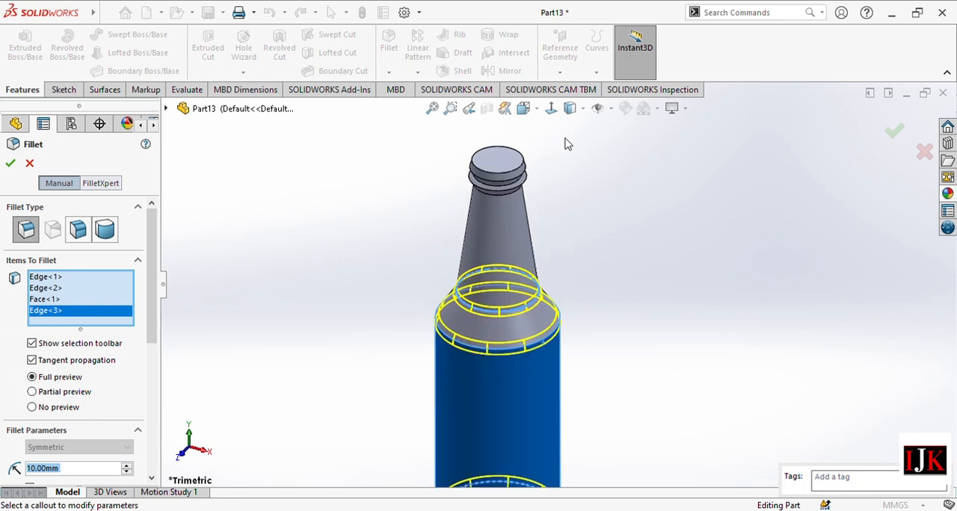
left_click(11, 164)
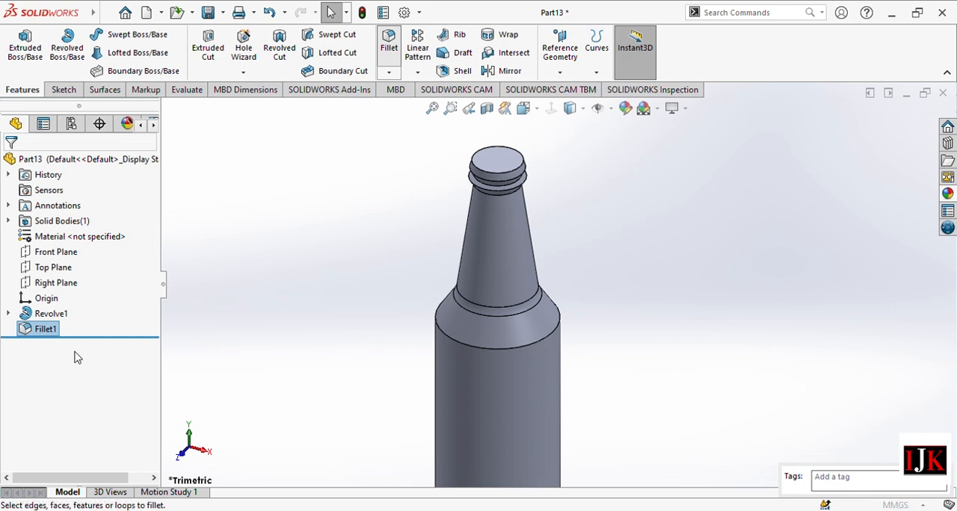
Fillet the circular edges of the neck rings and the bottle's rim with a 1 mm radius.
type("1.00mm")
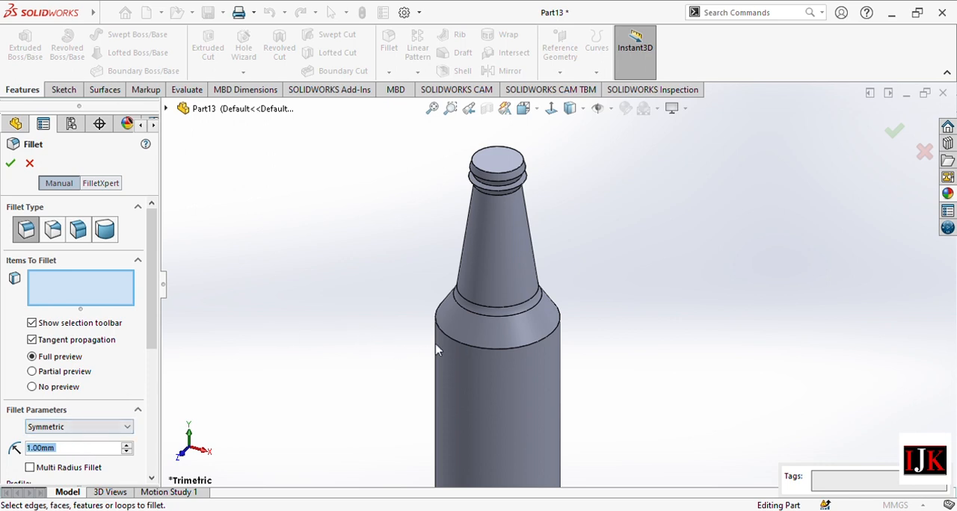
scroll(508, 203, "down", 3)
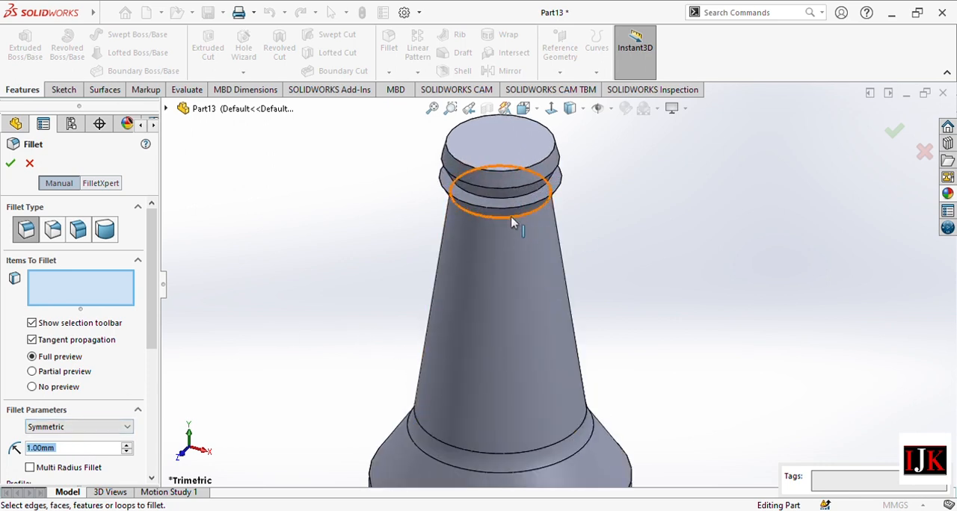
left_click(513, 220)
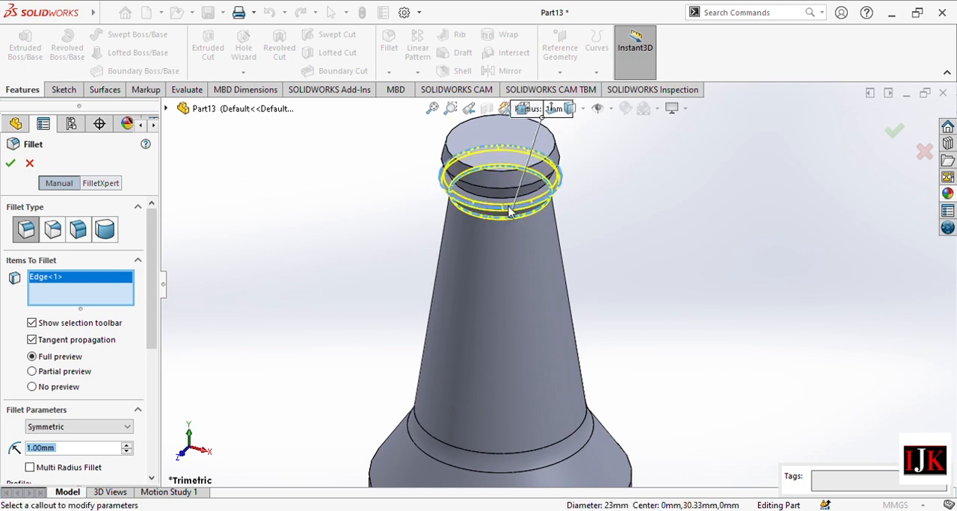
left_click(509, 210)
left_click(497, 190)
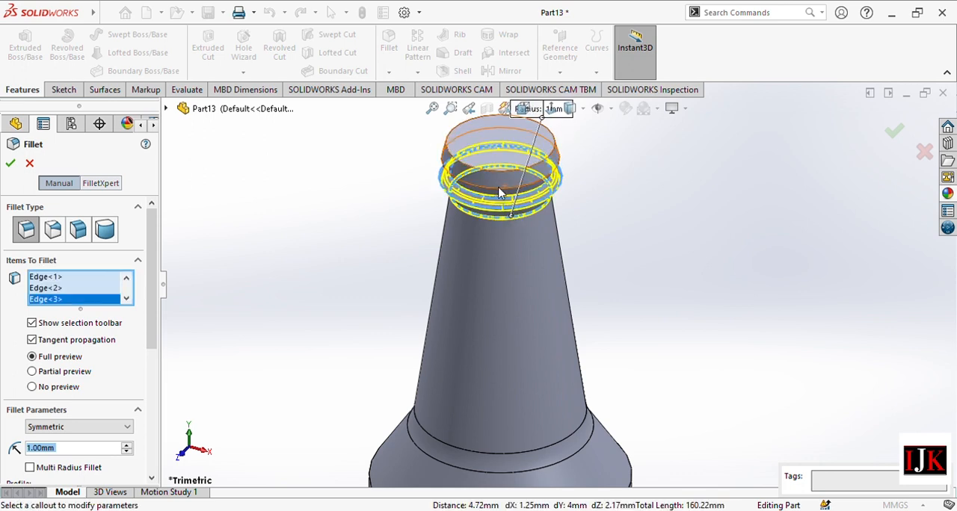
left_click(503, 171)
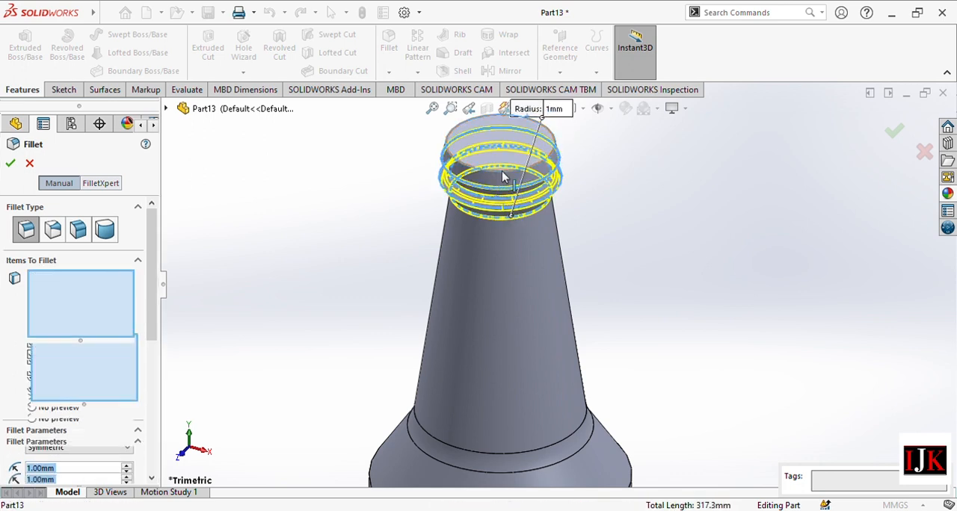
left_click(502, 176)
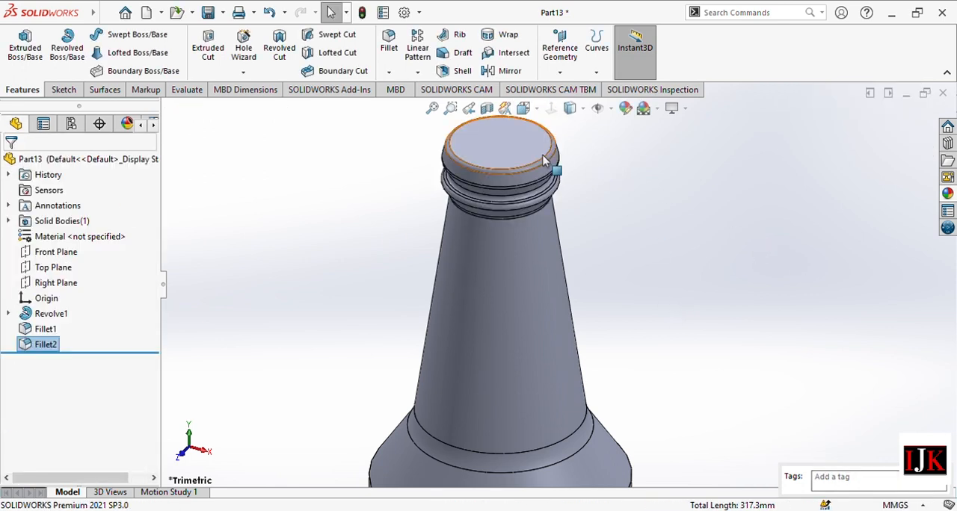
Shell the bottle with a 4 mm wall thickness, removing the flat top face of the neck.
left_click(461, 71)
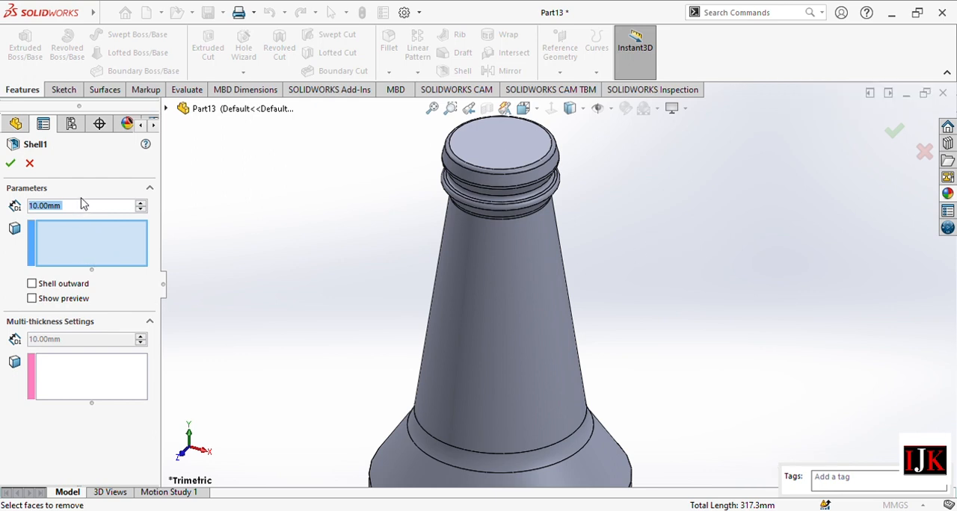
type("4")
key("Return")
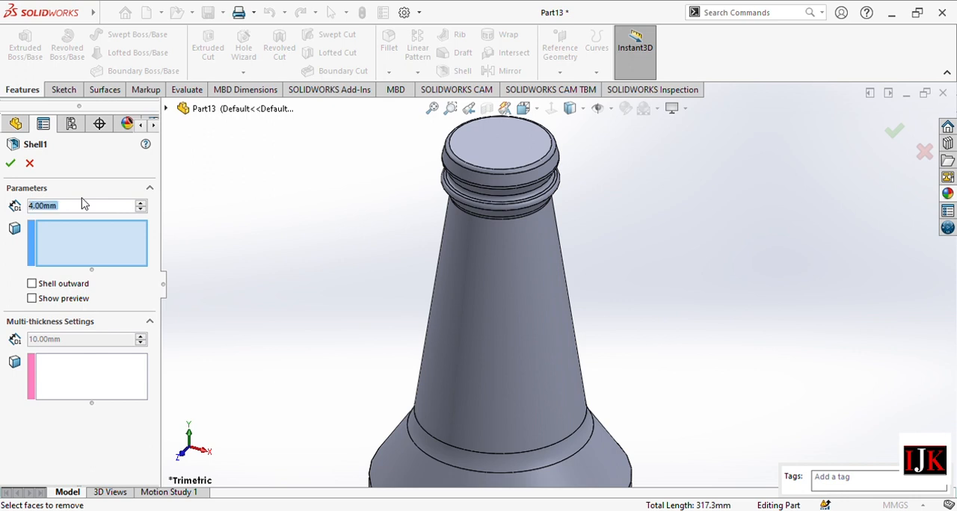
left_click(504, 148)
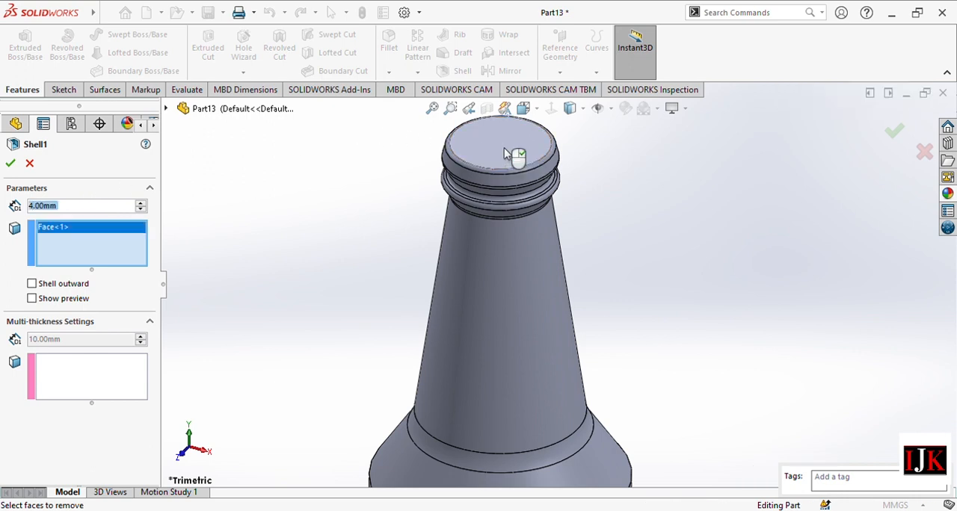
left_click(10, 163)
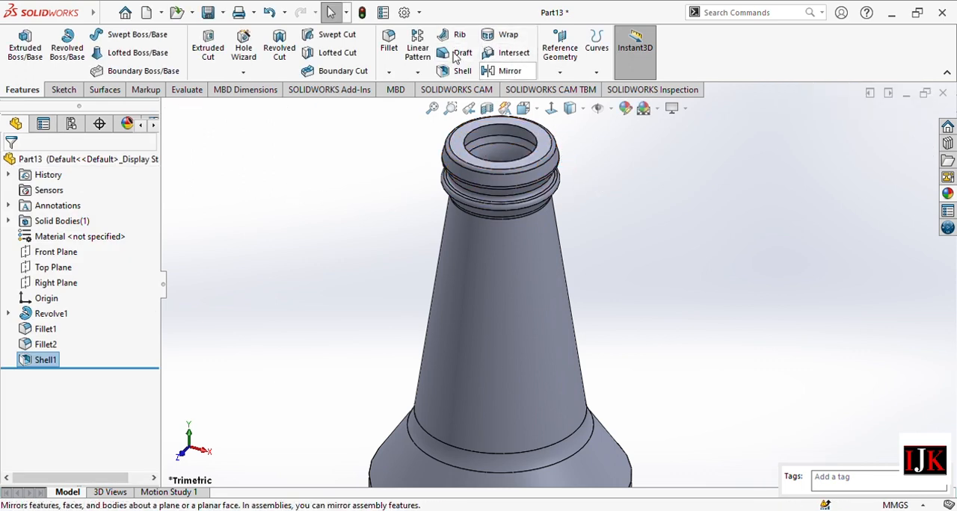
Fillet the mouth's inner rim edge, the adjoining inner face and the next edge down inside the neck with a 1 mm radius.
left_click(388, 45)
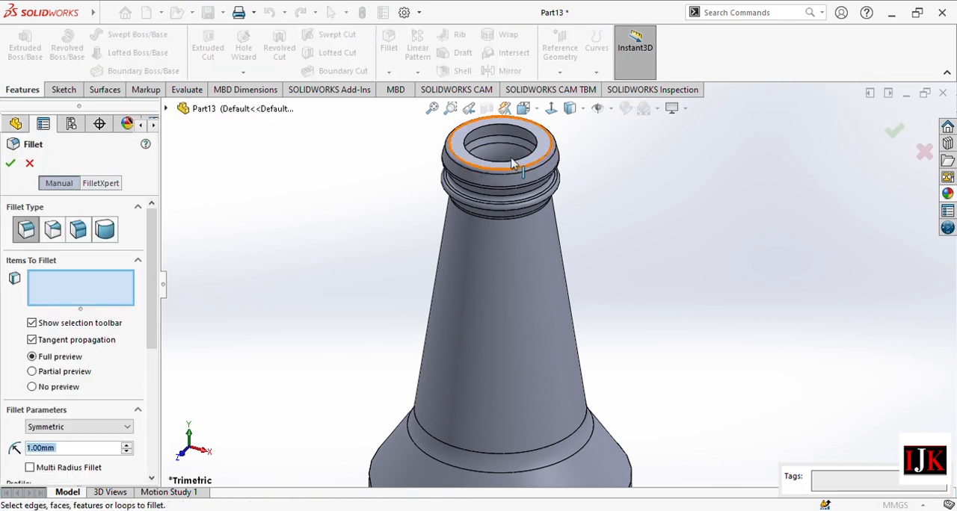
scroll(517, 120, "down", 5)
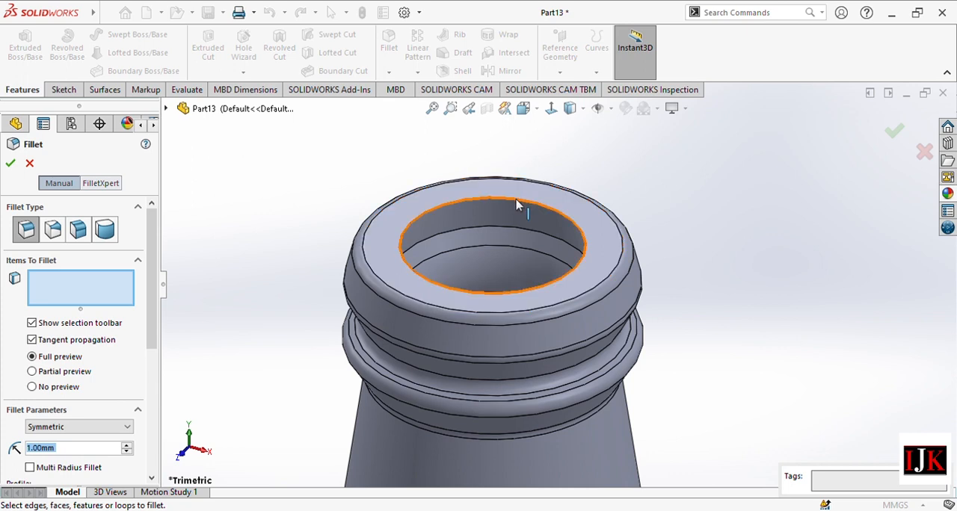
left_click(516, 204)
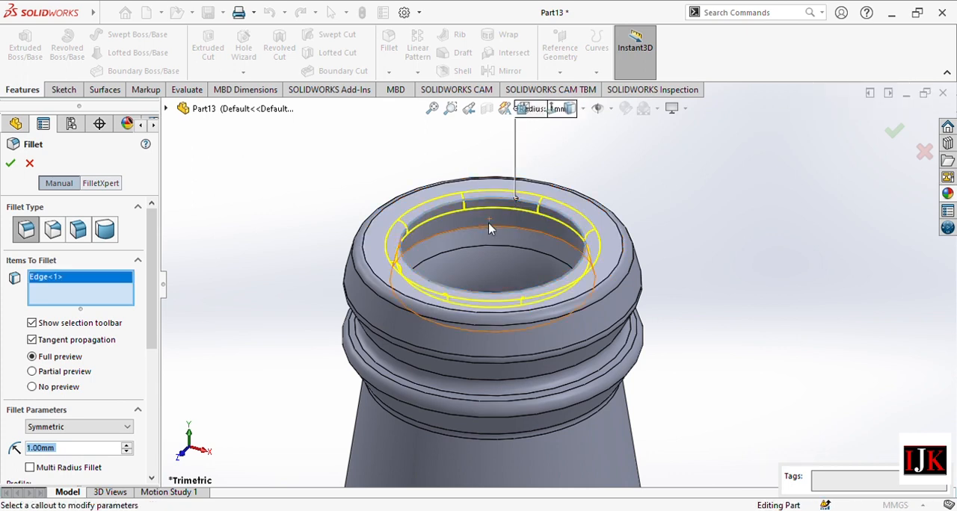
left_click(491, 231)
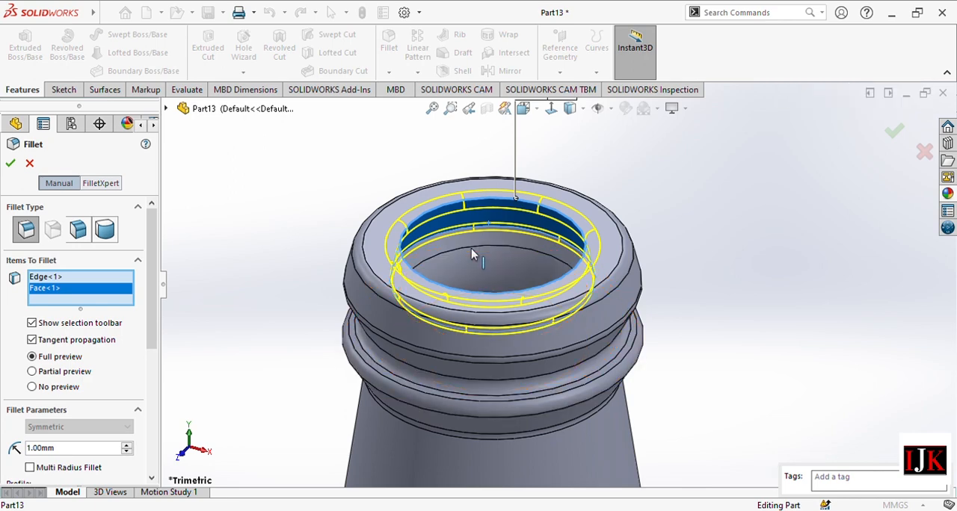
middle_click_drag(559, 242, 455, 320)
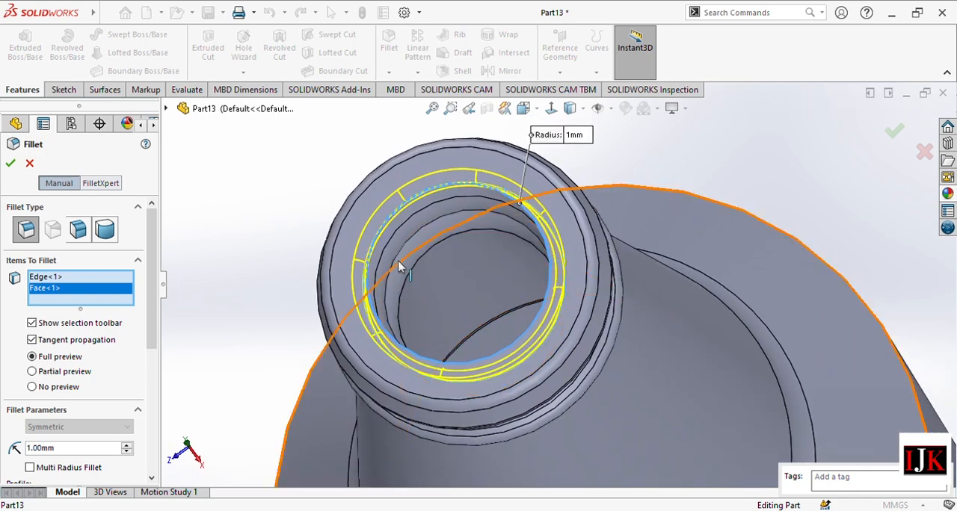
left_click(399, 268)
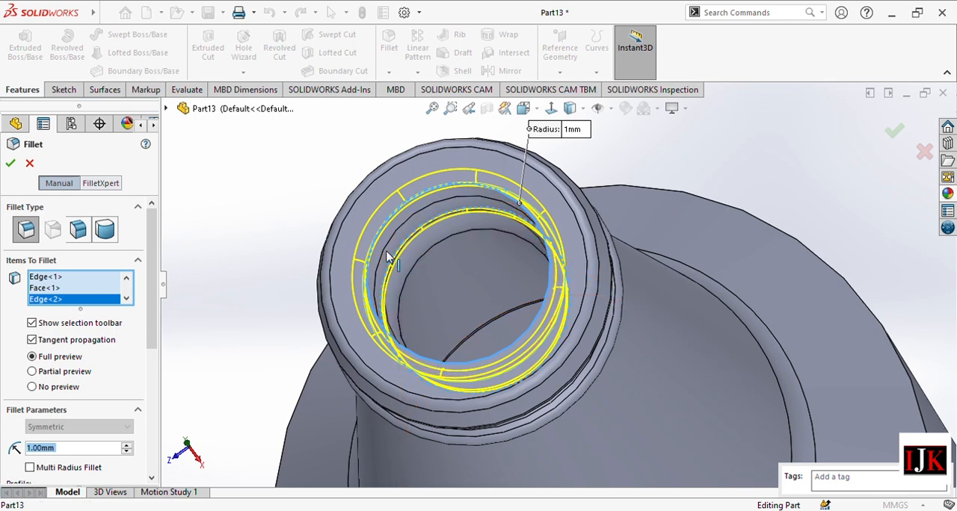
left_click(11, 163)
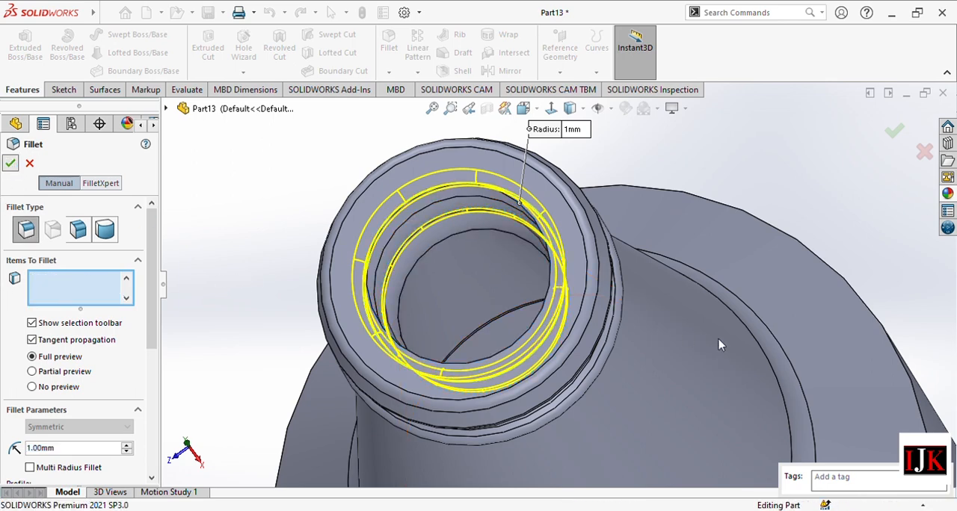
Apply the green thick glass appearance from the Thick Gloss glass category to the bottle.
scroll(635, 376, "up", 8)
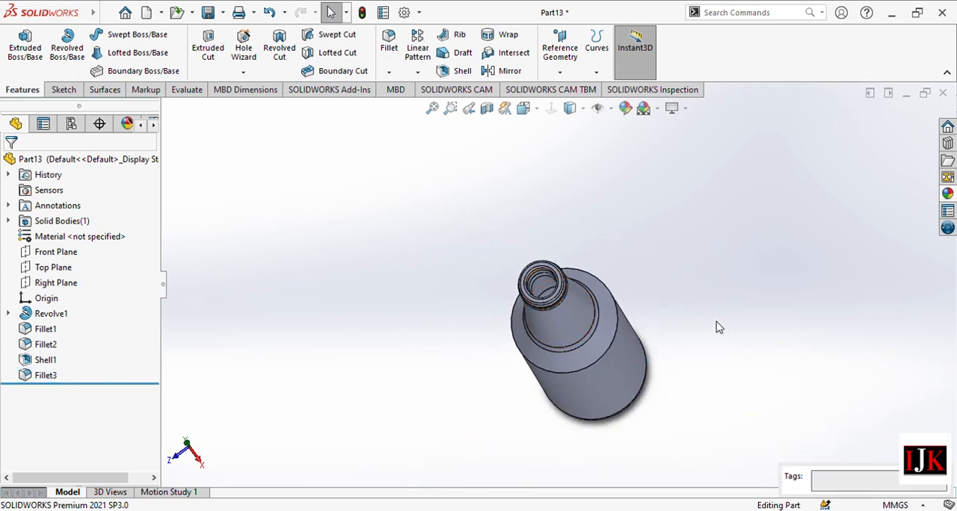
middle_click_drag(716, 327, 683, 278)
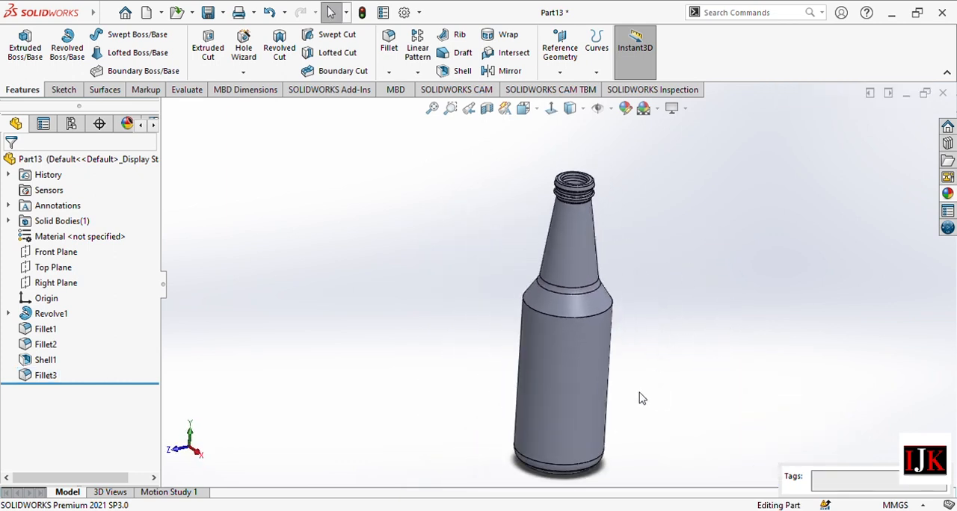
middle_click_drag(639, 398, 648, 365)
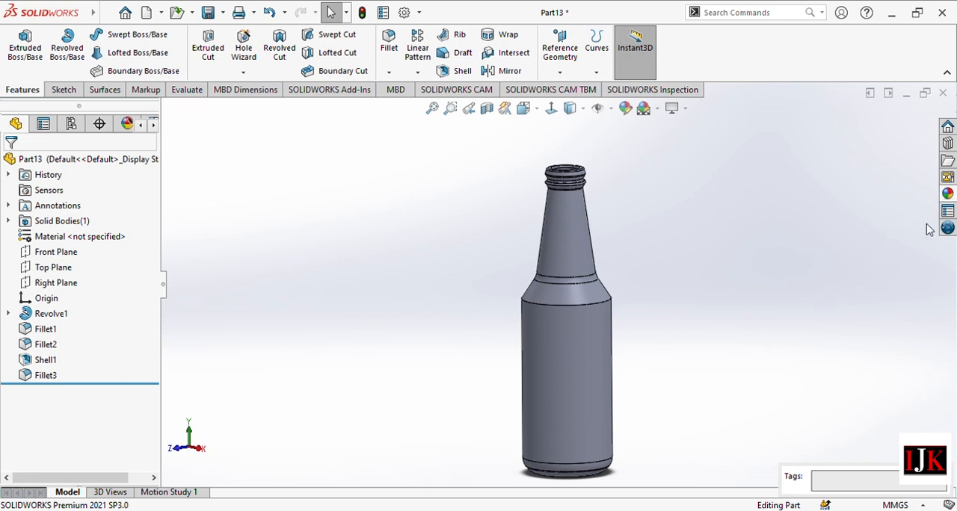
left_click(948, 194)
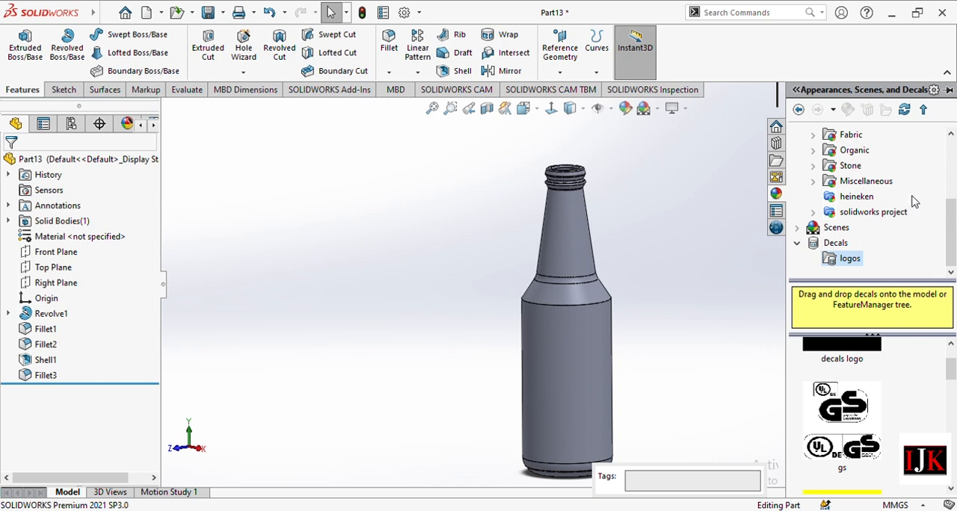
scroll(925, 210, "up", 3)
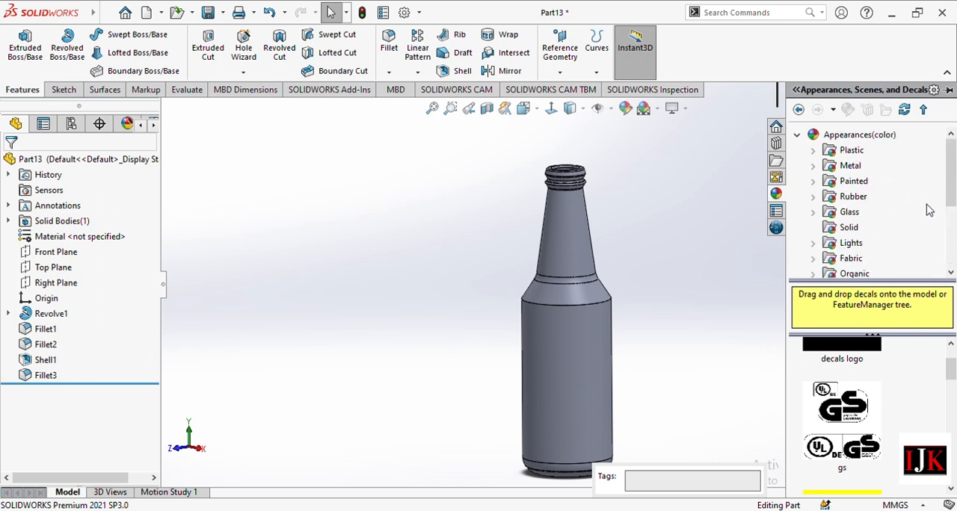
left_click(850, 212)
scroll(894, 411, "down", 3)
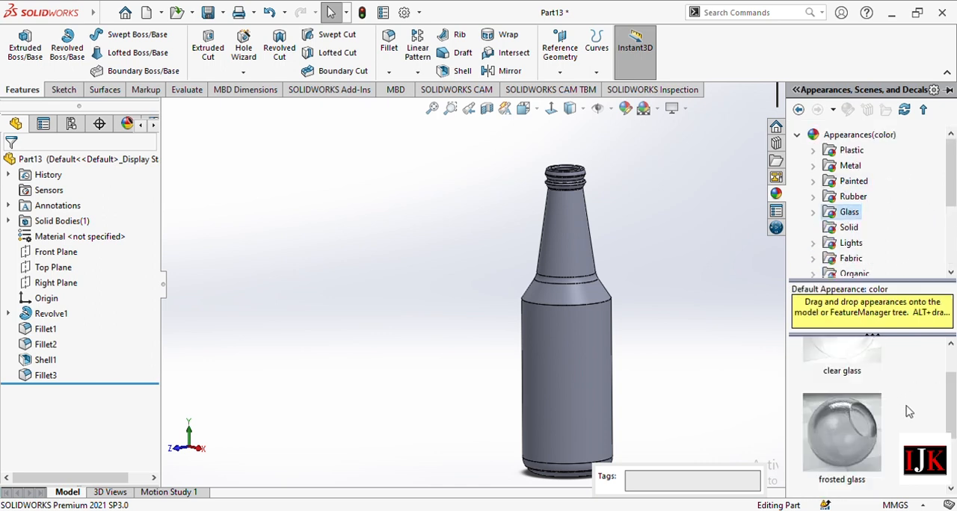
left_click(814, 212)
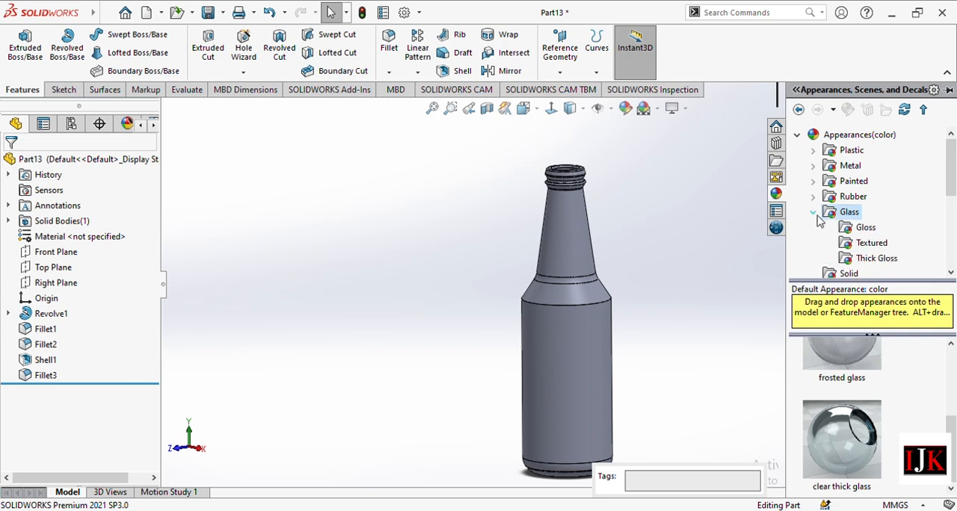
left_click(882, 262)
scroll(919, 400, "down", 2)
left_click(849, 388)
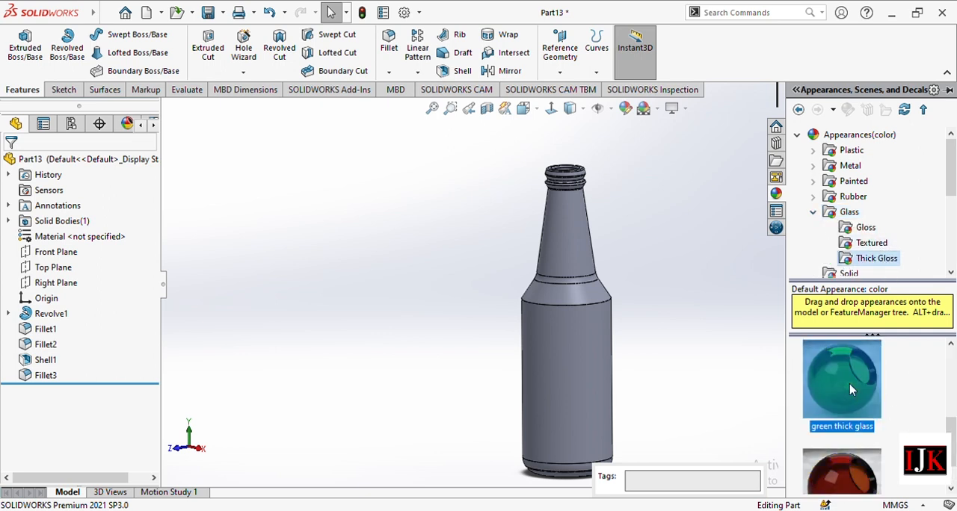
left_click_drag(849, 388, 615, 368)
left_click(588, 384)
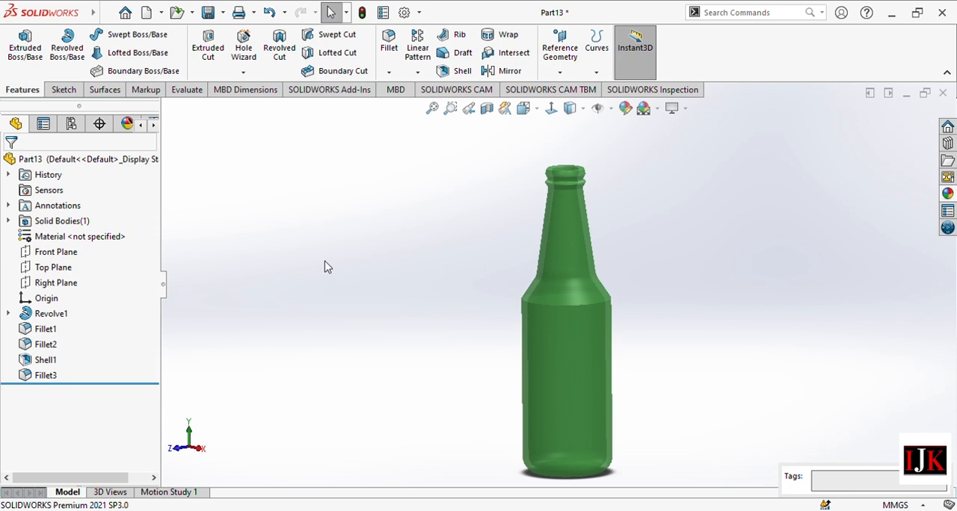
Create a decal from the Heineken logo image file and place it on the front of the bottle's cylindrical body face.
left_click(127, 124)
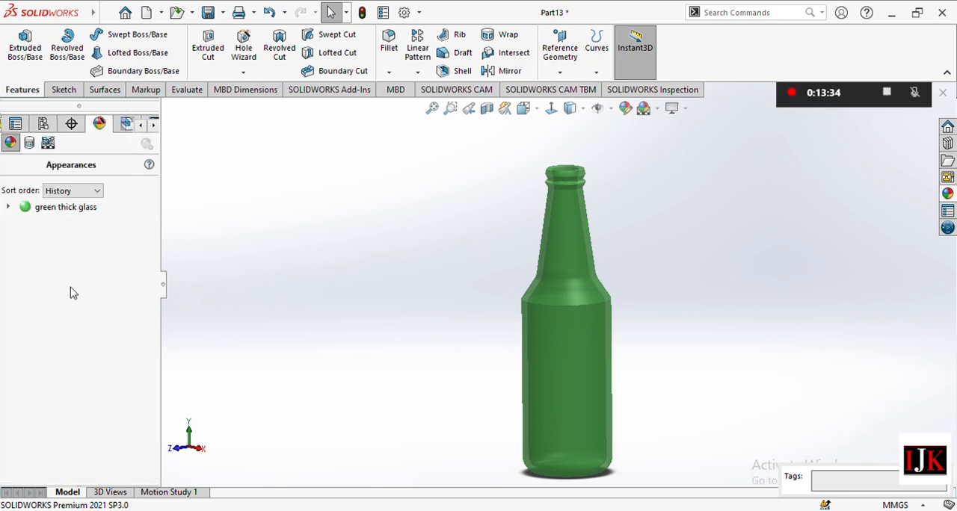
left_click(29, 143)
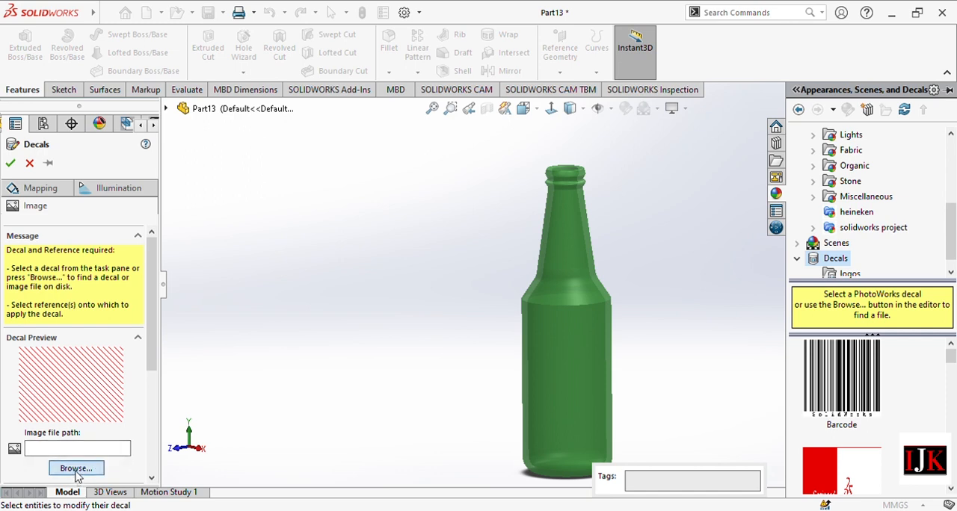
left_click(77, 469)
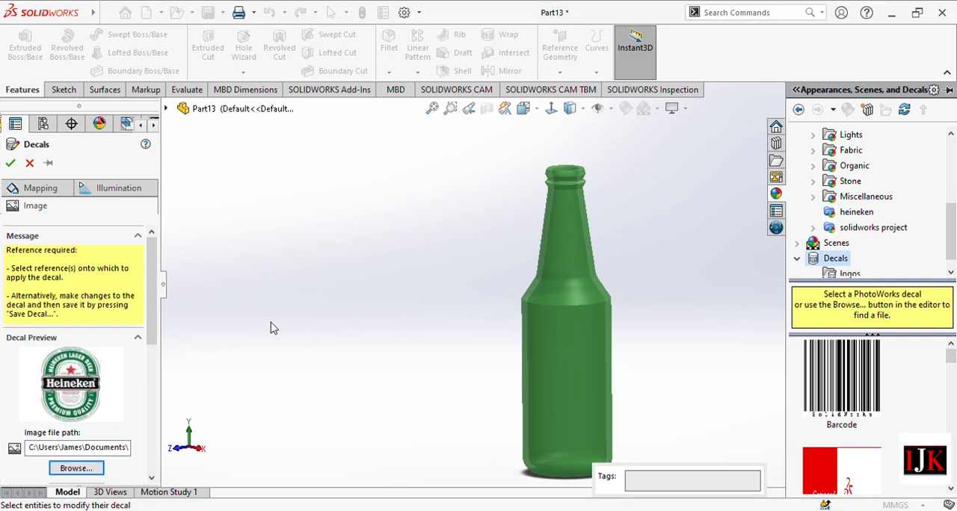
left_click(523, 108)
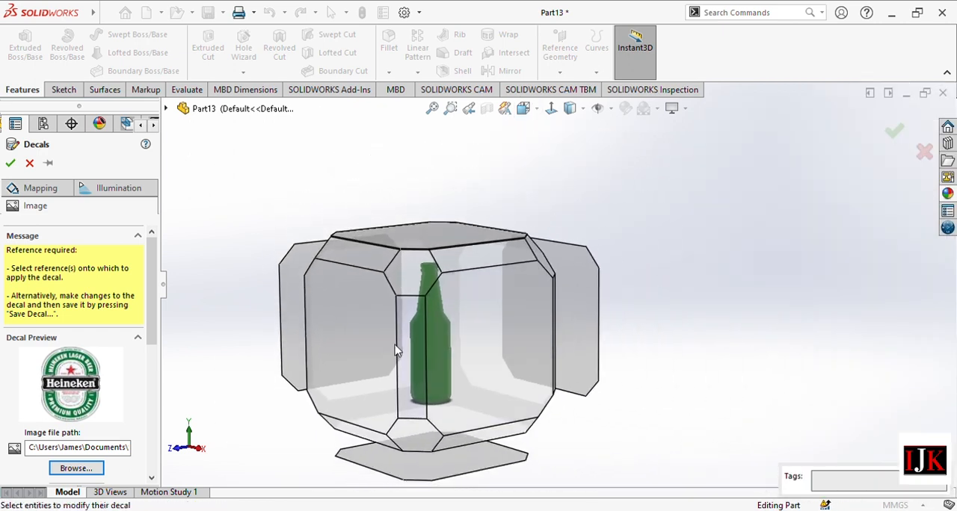
left_click(358, 348)
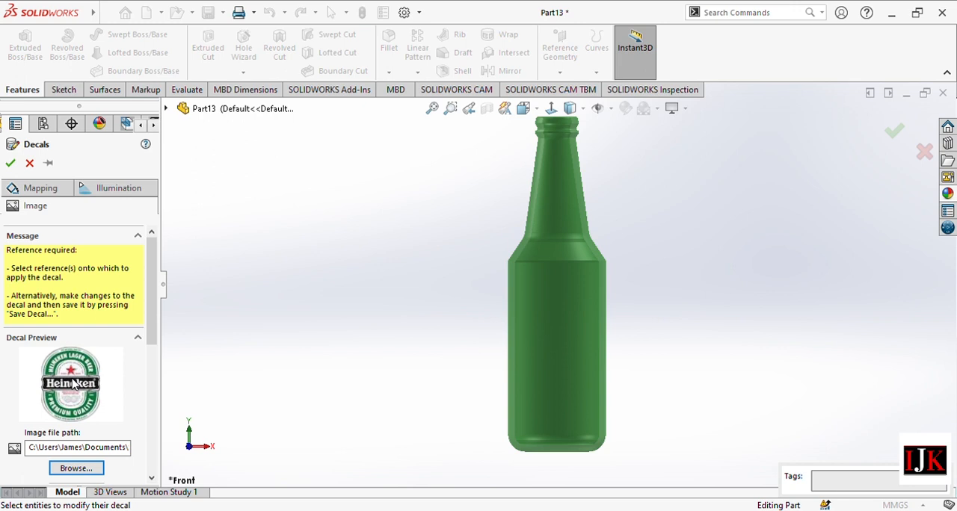
left_click(560, 359)
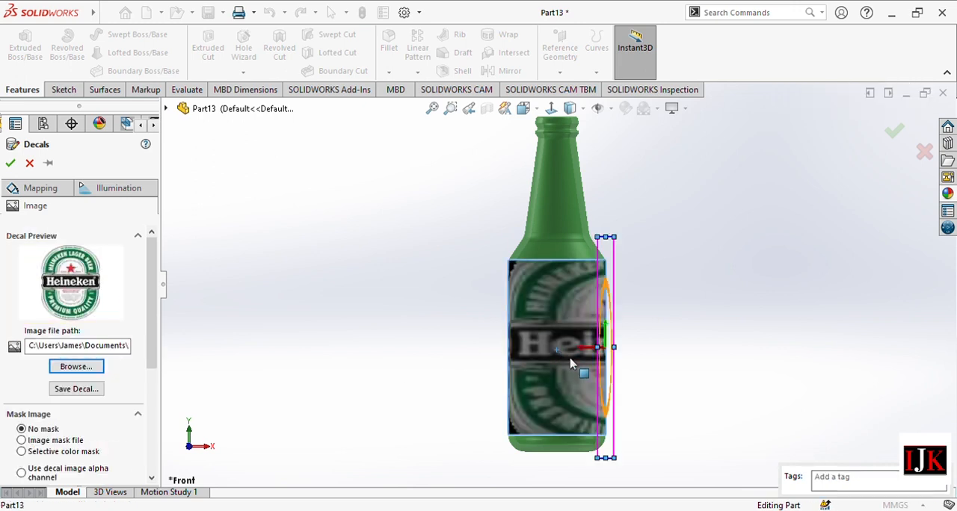
Change the decal's mapping type to Label.
scroll(155, 359, "down", 2)
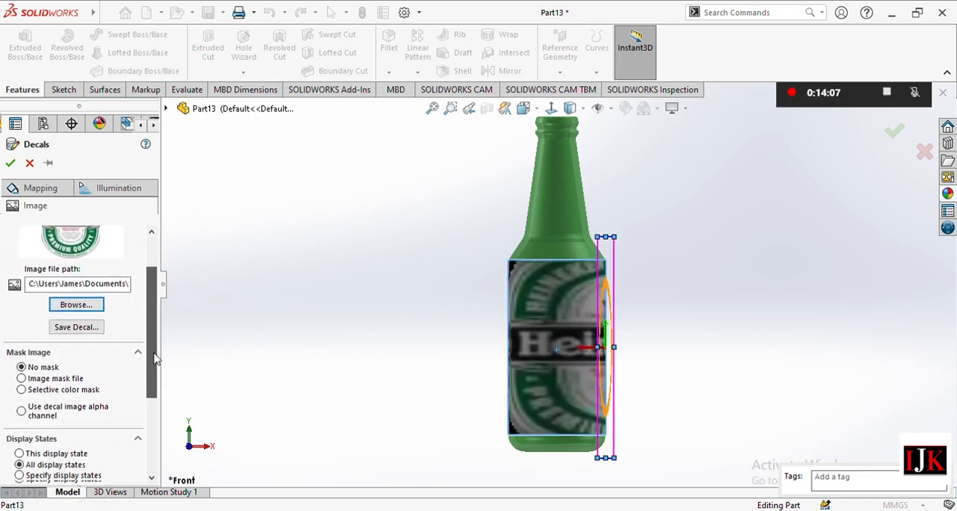
scroll(155, 358, "down", 2)
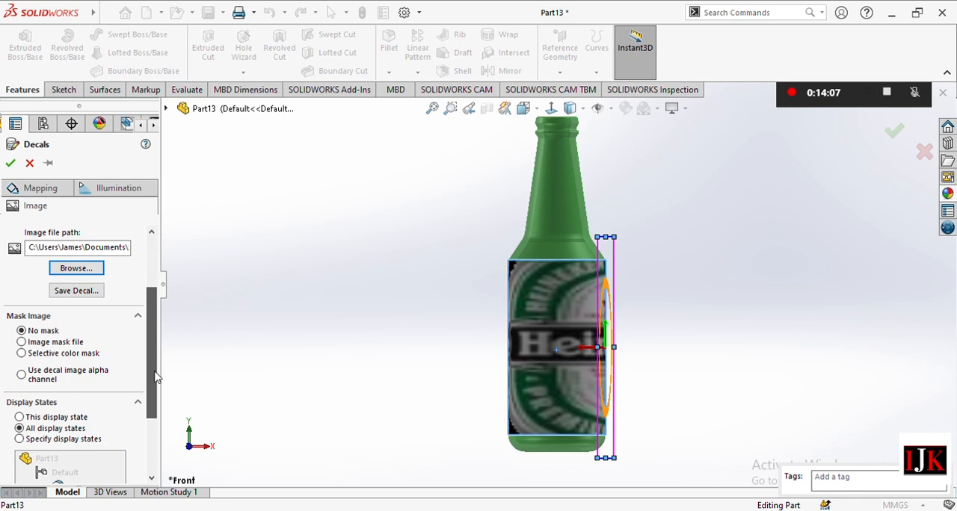
scroll(156, 375, "up", 4)
left_click(39, 191)
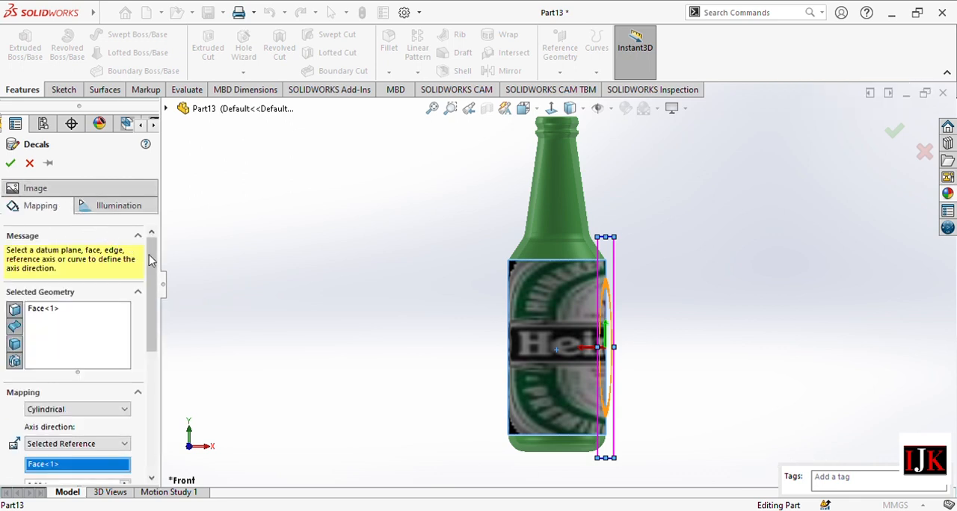
scroll(153, 288, "down", 3)
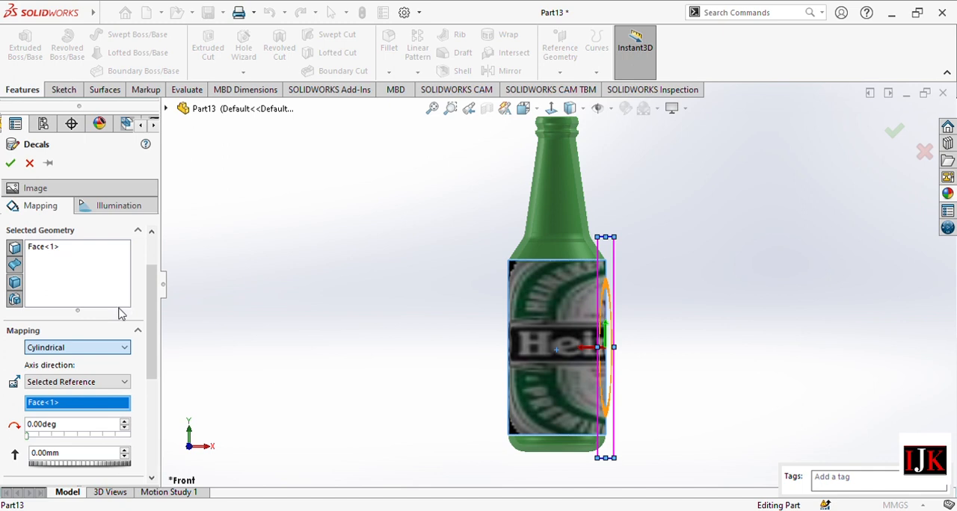
left_click(68, 361)
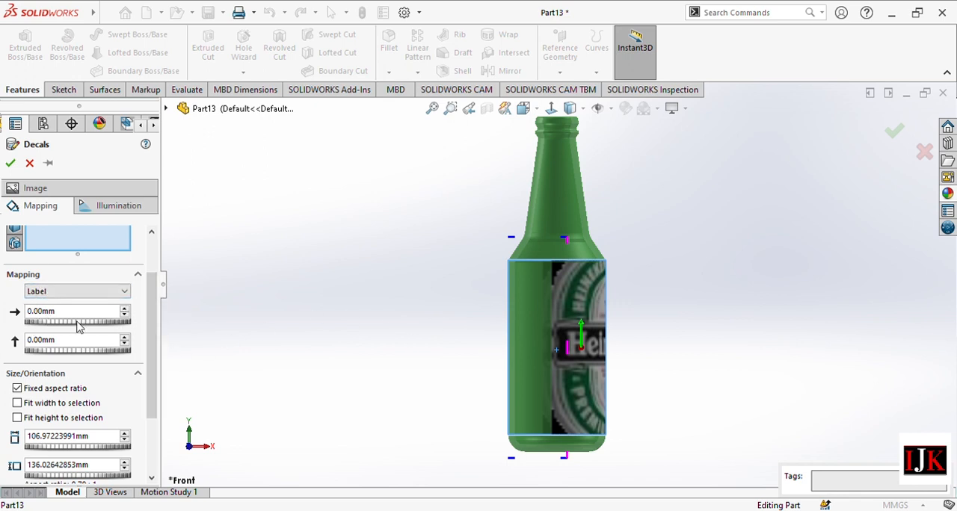
Shift the decal onto the front of the bottle, at about -46.07 mm horizontally and 5.6 mm vertically.
left_click(125, 315)
left_click(124, 315)
left_click(124, 315)
left_click(125, 316)
left_click(125, 315)
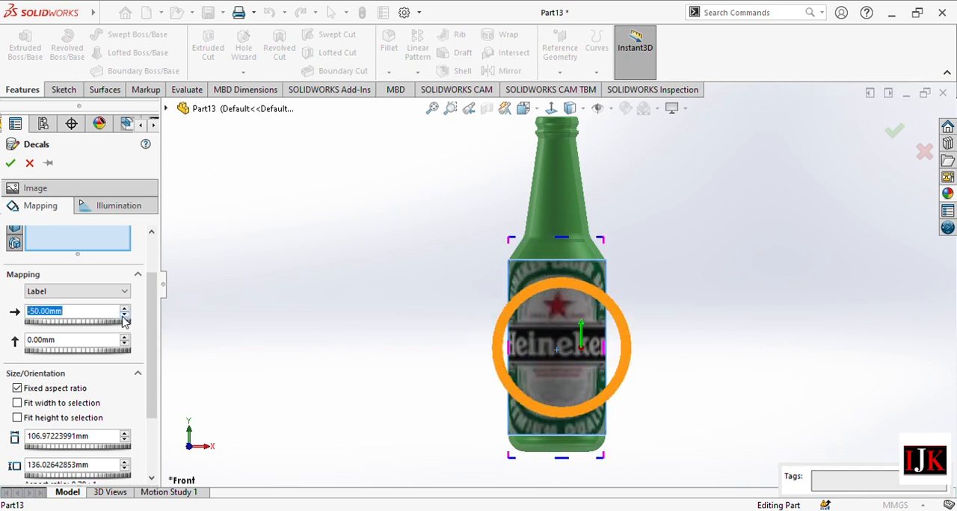
left_click_drag(153, 364, 154, 388)
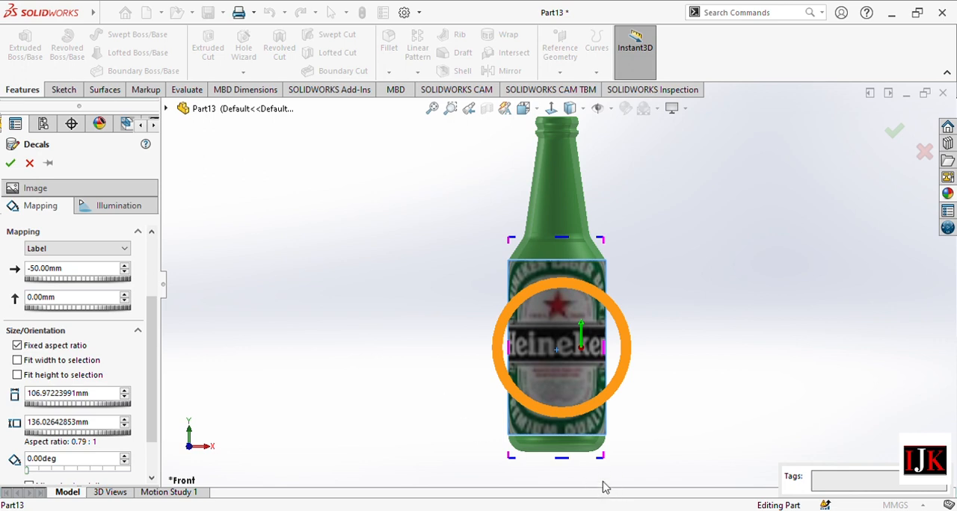
mouse_move(603, 456)
left_mouse_down()
mouse_move(596, 443)
mouse_move(603, 453)
left_mouse_up()
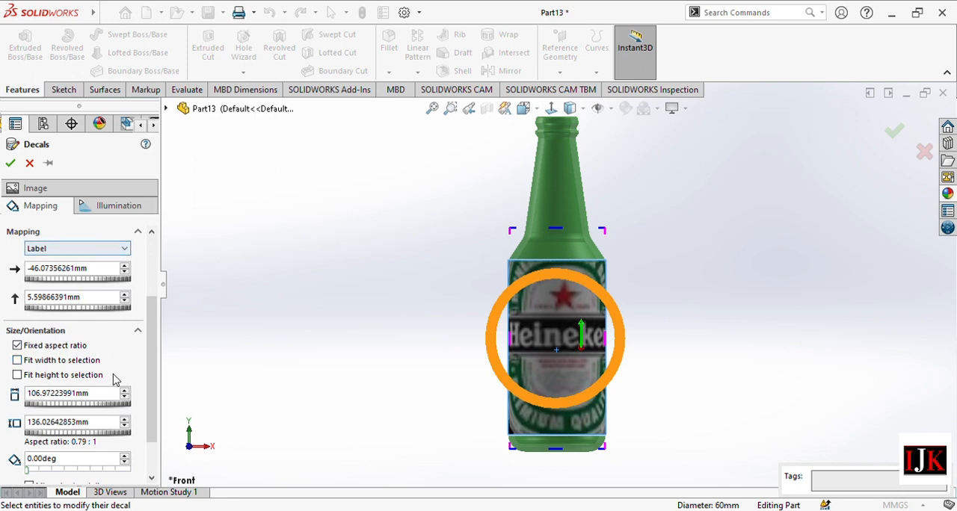
Reduce the decal's width to about 86.97 mm with the aspect ratio fixed.
left_click(125, 397)
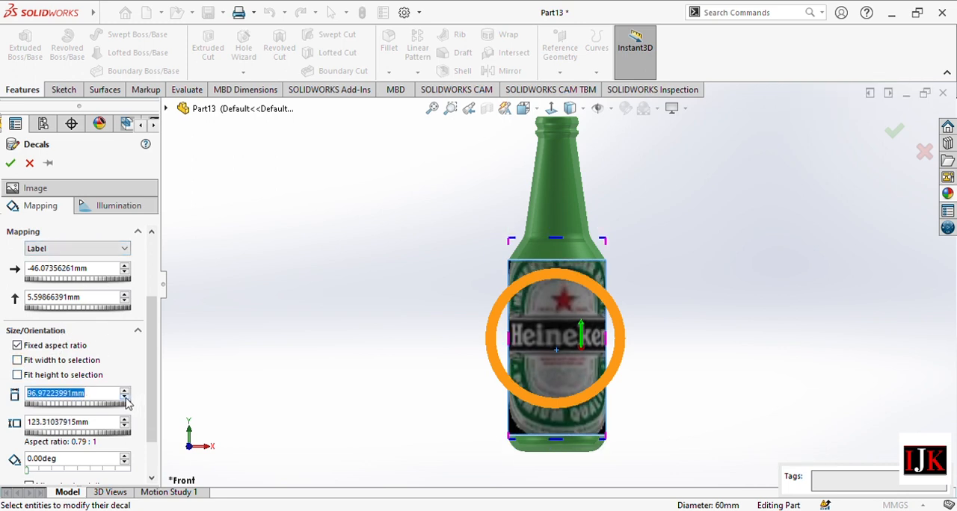
left_click(125, 397)
scroll(149, 401, "down", 1)
scroll(149, 410, "down", 1)
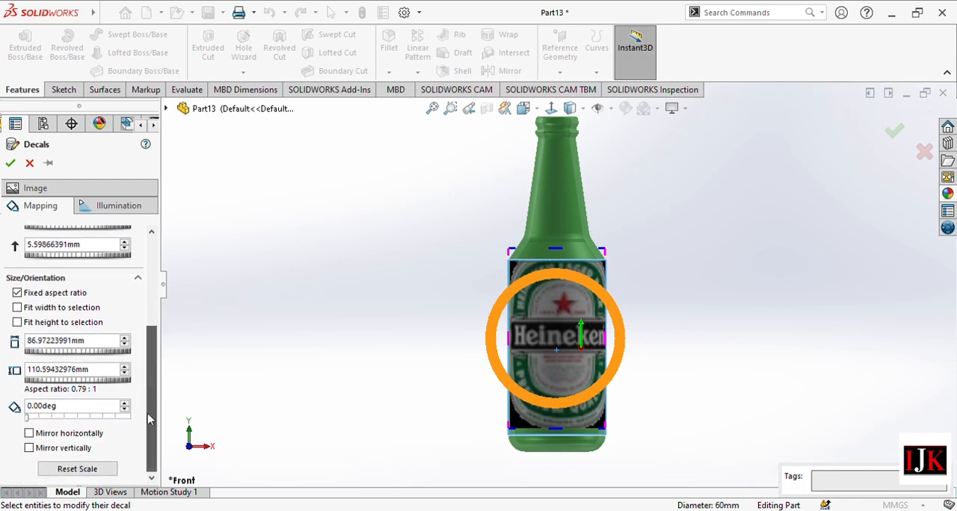
left_click_drag(152, 417, 145, 389)
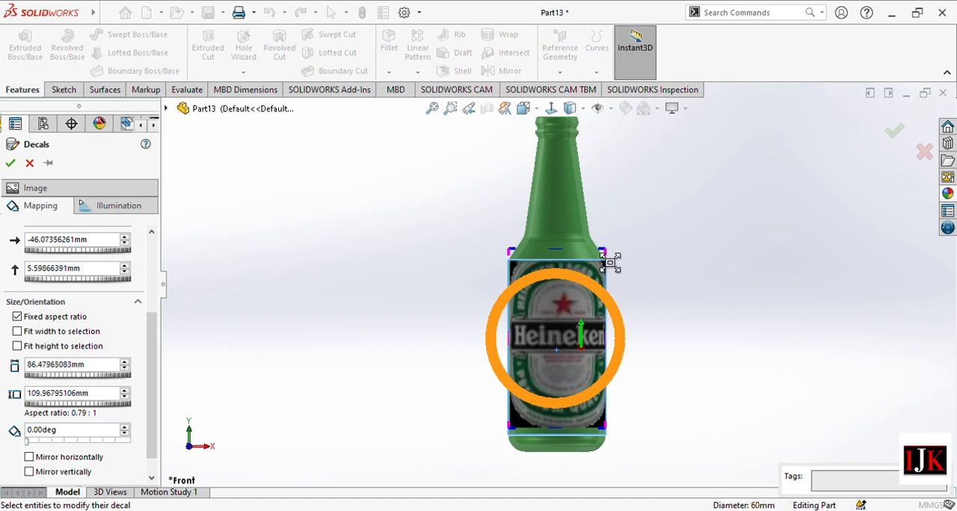
Resize the decal proportionally to a height of about 127.07 mm.
left_click_drag(615, 256, 609, 261)
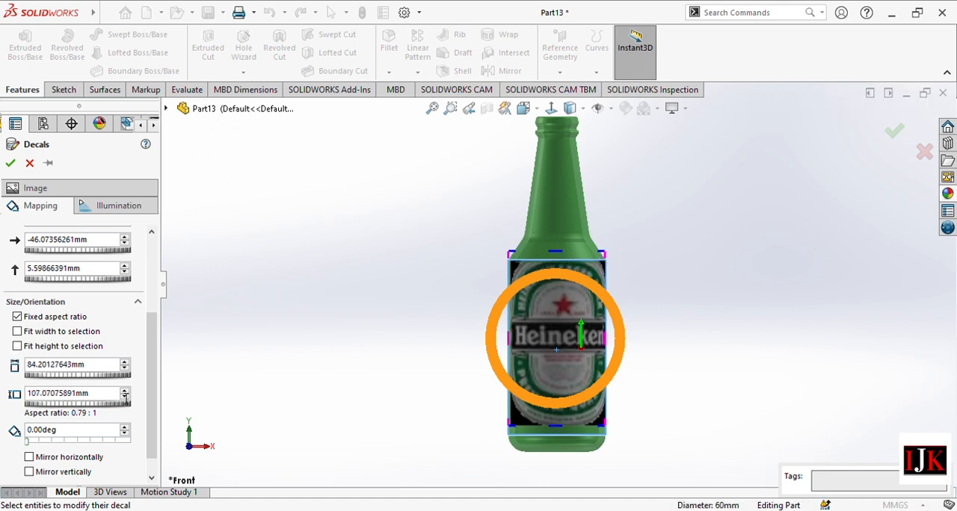
left_click(125, 391)
left_click(124, 390)
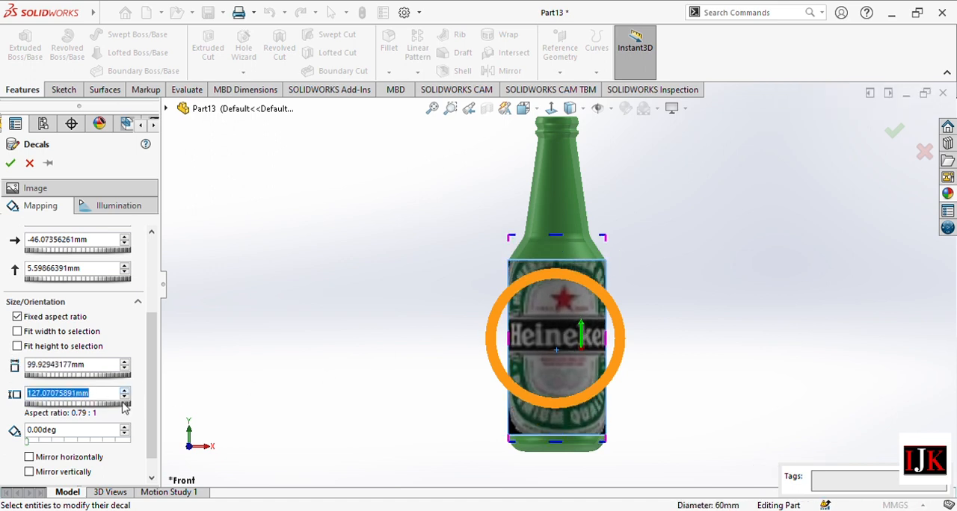
Resize the Heineken decal with the aspect ratio fixed until its width is about 66.34 mm.
left_click(124, 398)
left_click(124, 399)
left_click(124, 399)
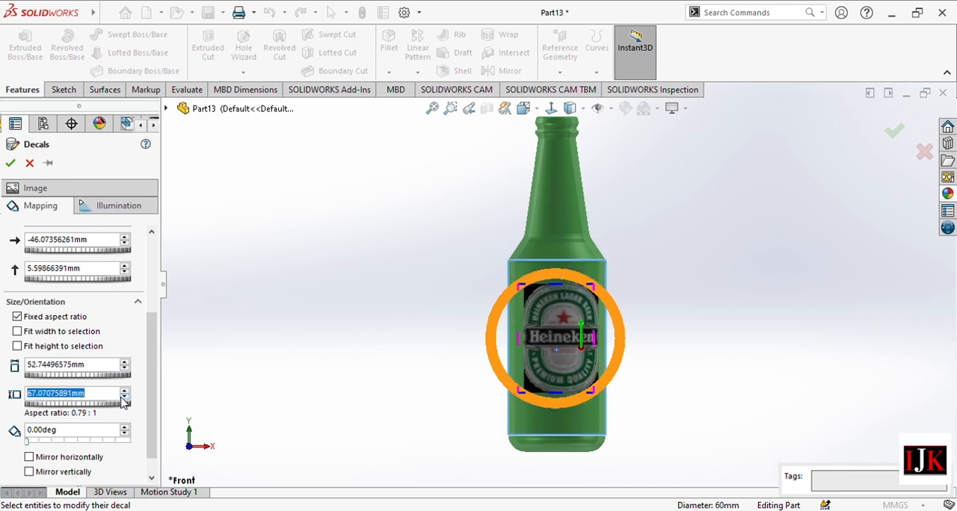
left_click(124, 399)
left_click(124, 390)
left_click(124, 390)
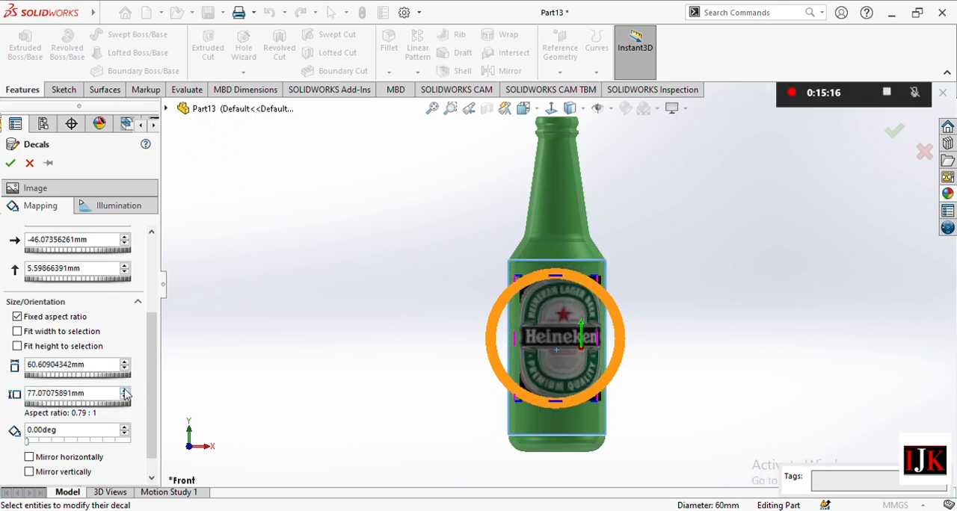
left_click(124, 390)
left_click(124, 390)
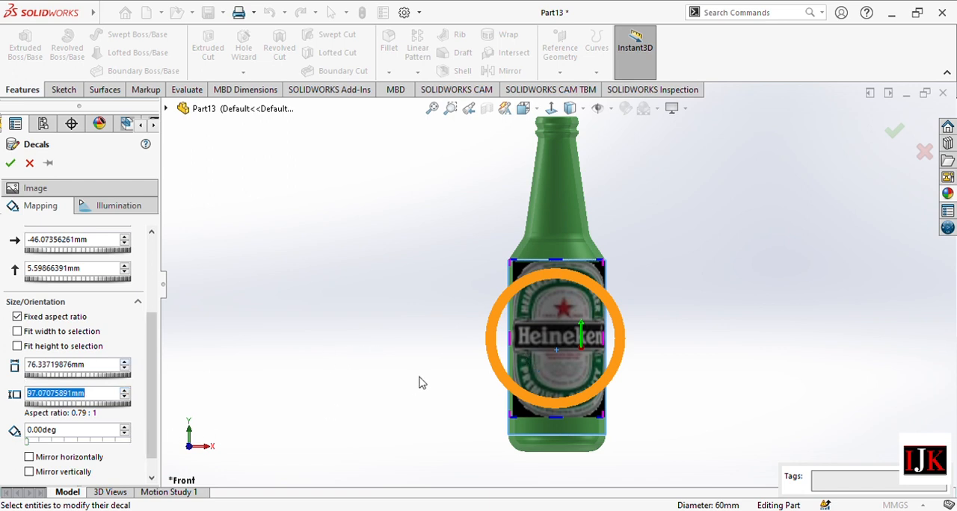
left_click(124, 368)
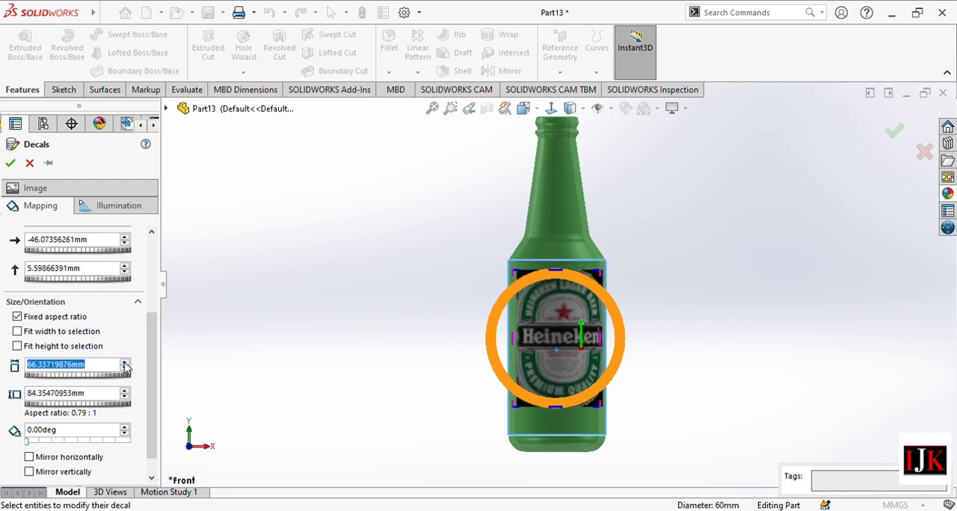
Try a slight rotation of the decal and return its rotation to 0 degrees.
scroll(146, 366, "down", 1)
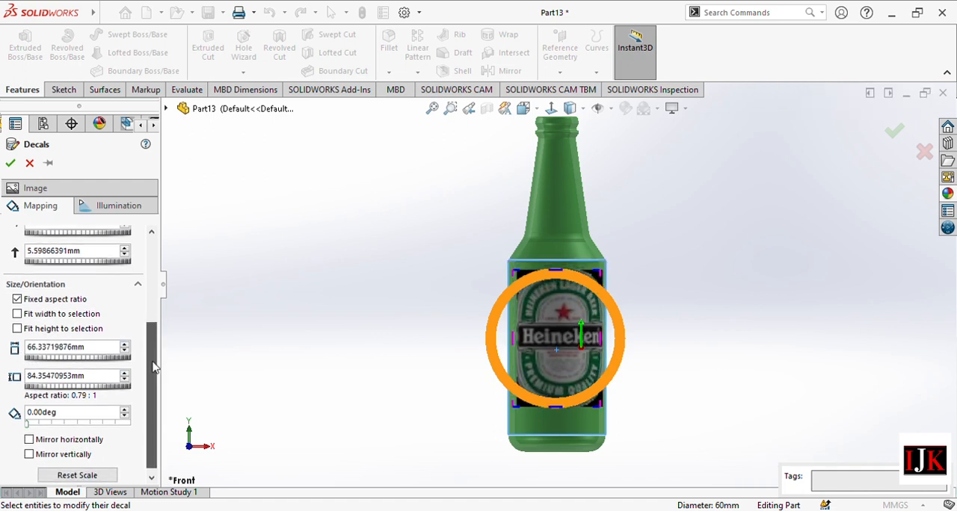
left_click(124, 404)
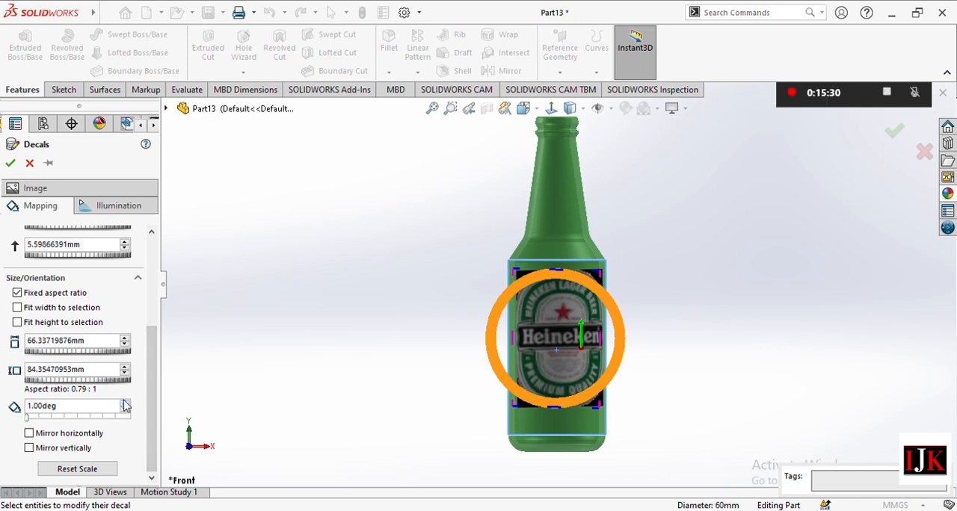
left_click(124, 404)
left_click(124, 410)
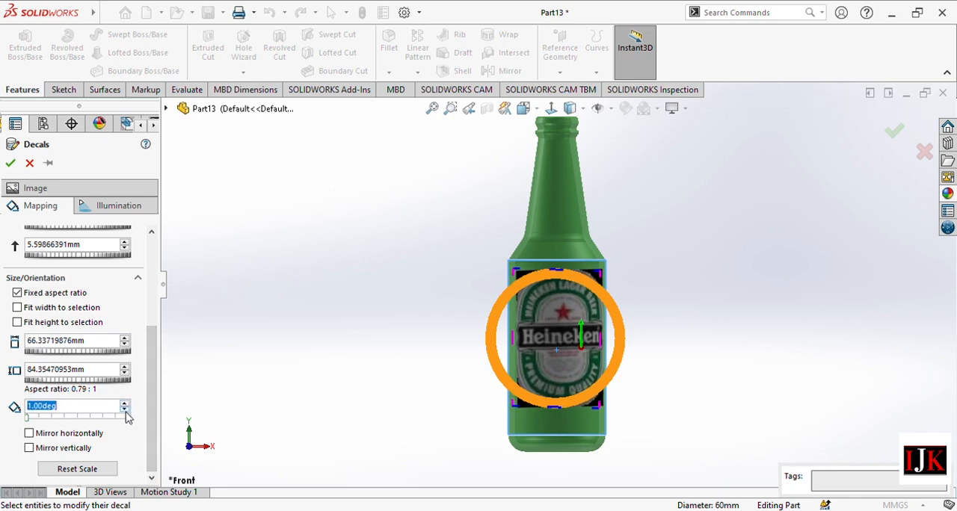
Reset the decal's placement on the bottle body and reduce its width proportionally to about 46.34 mm.
left_click(579, 332)
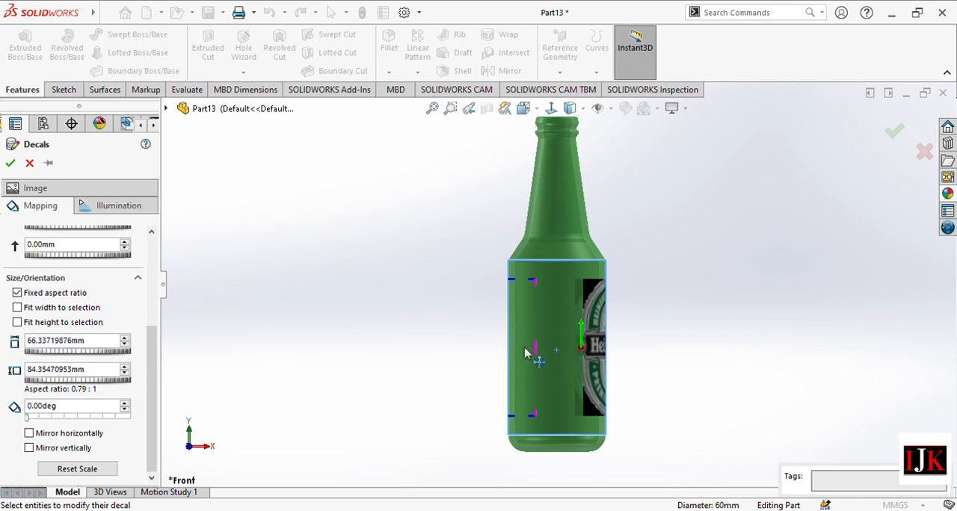
left_click(124, 344)
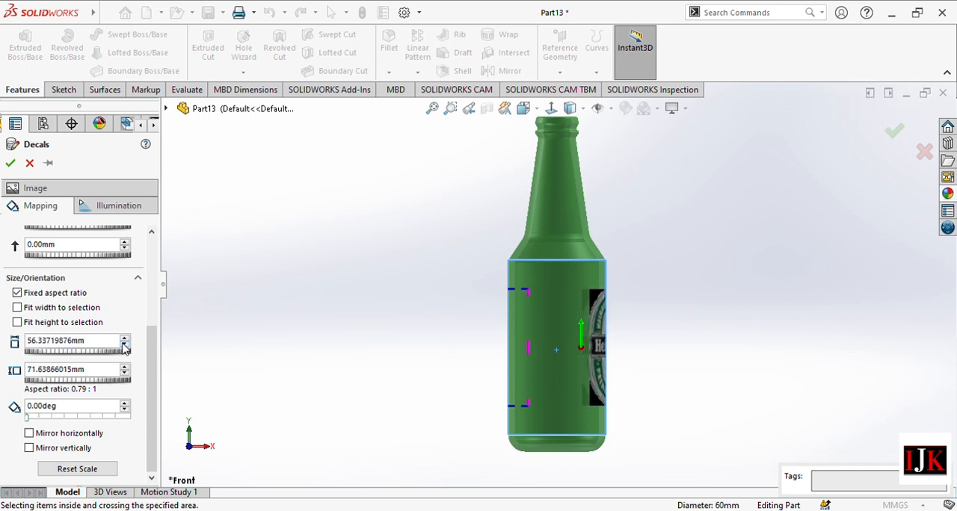
left_click(125, 344)
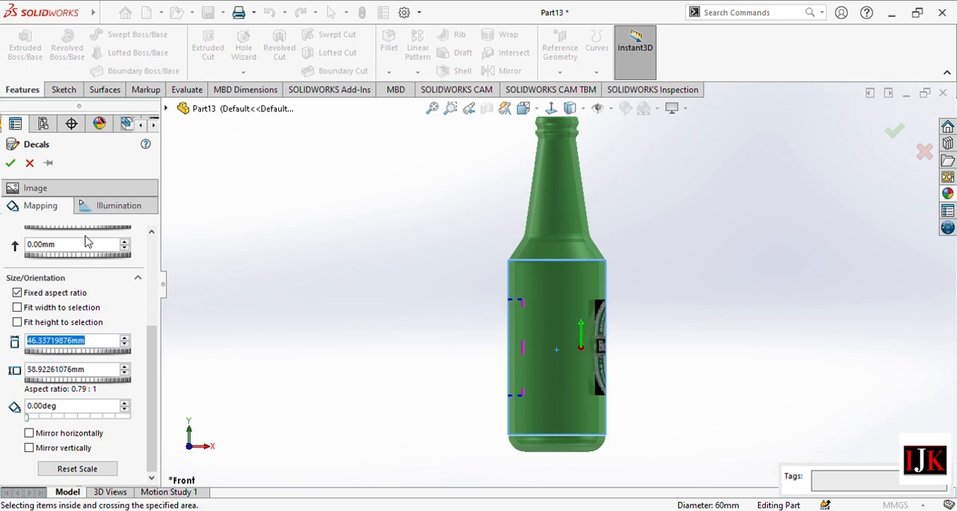
Position the decal on the front of the bottle body at -50 mm horizontally and 0 mm vertically.
scroll(85, 240, "up", 3)
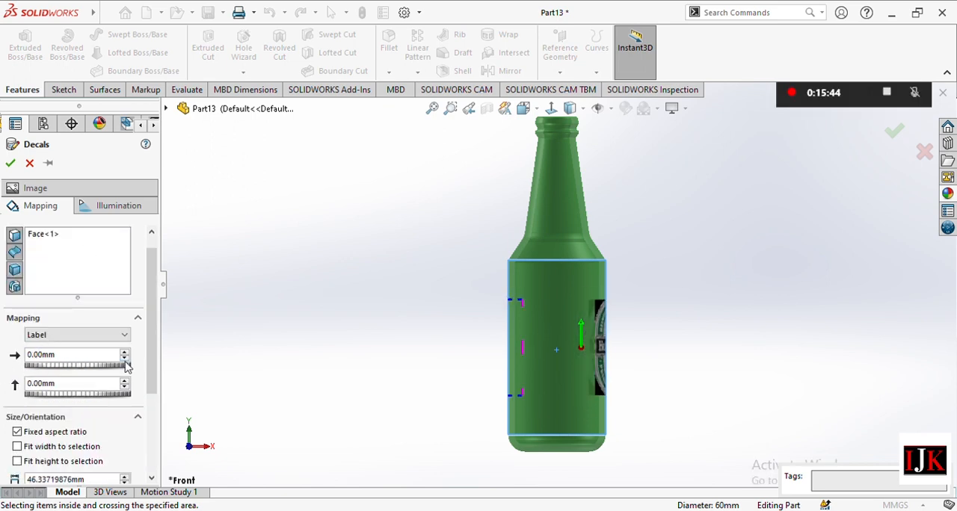
left_click_drag(125, 365, 127, 366)
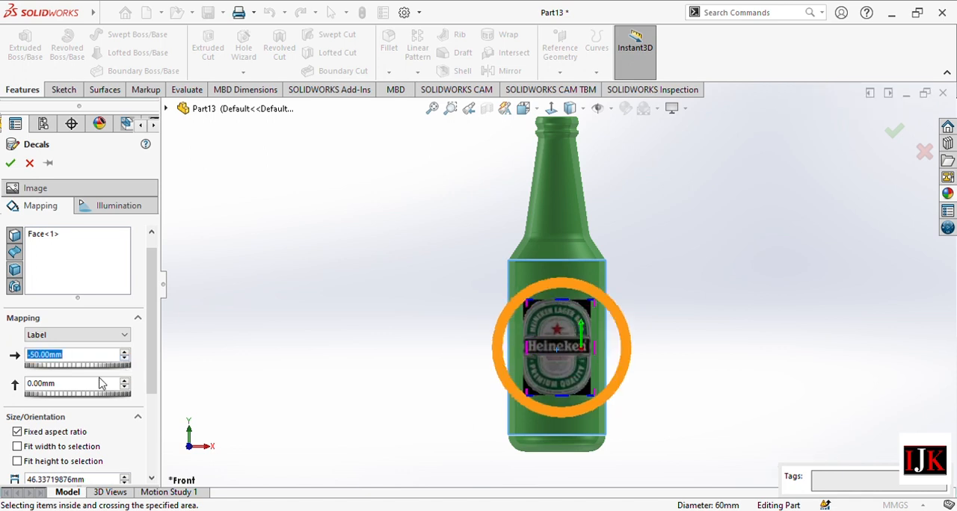
scroll(148, 359, "down", 3)
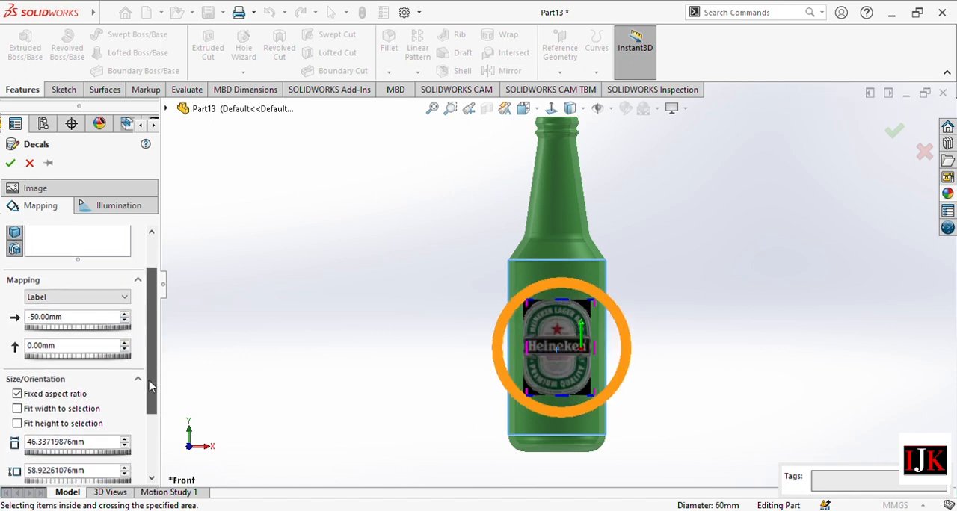
left_click(125, 346)
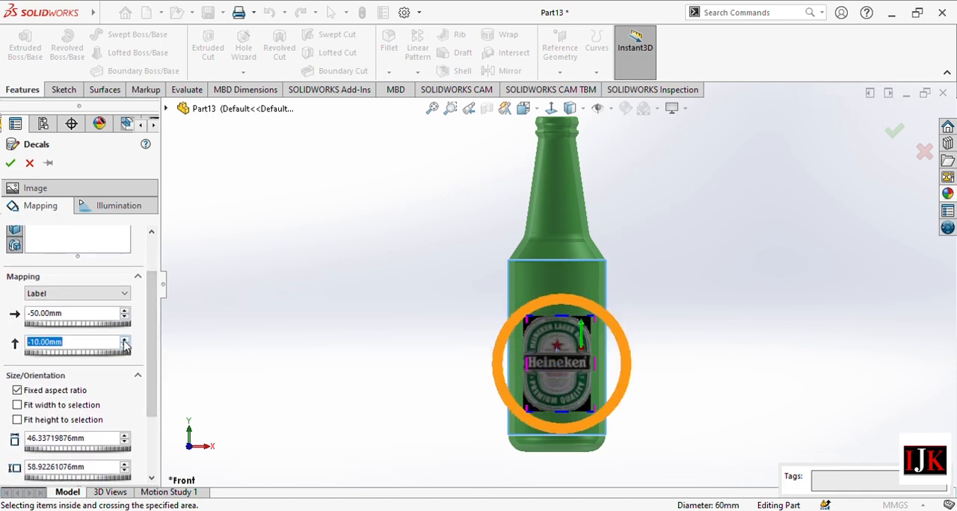
left_click(125, 339)
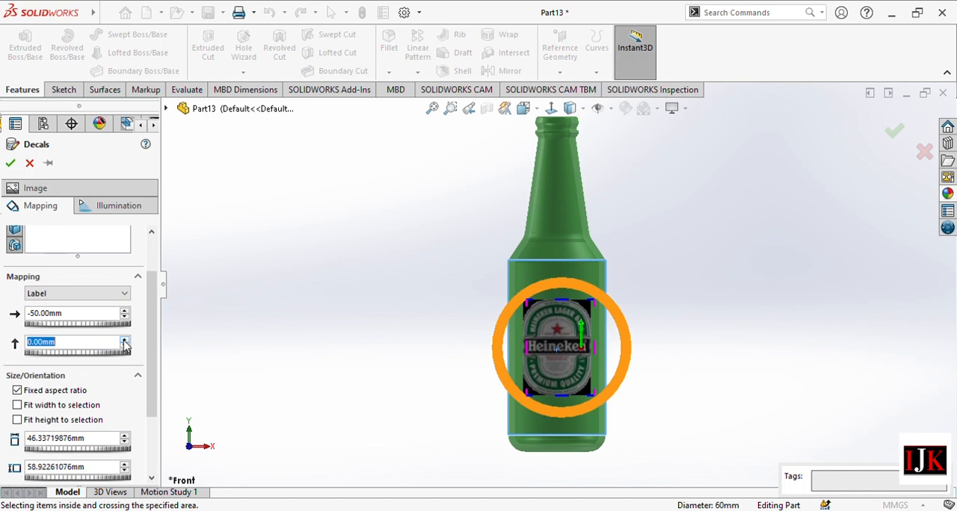
Enlarge the decal proportionally to a width of about 66.34 mm and accept it.
left_click(125, 436)
left_click(125, 435)
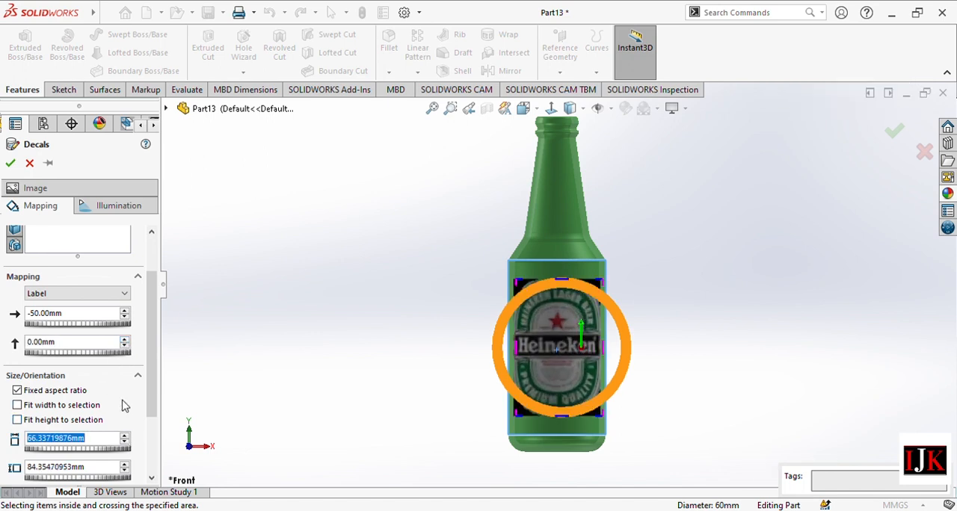
scroll(148, 322, "up", 2)
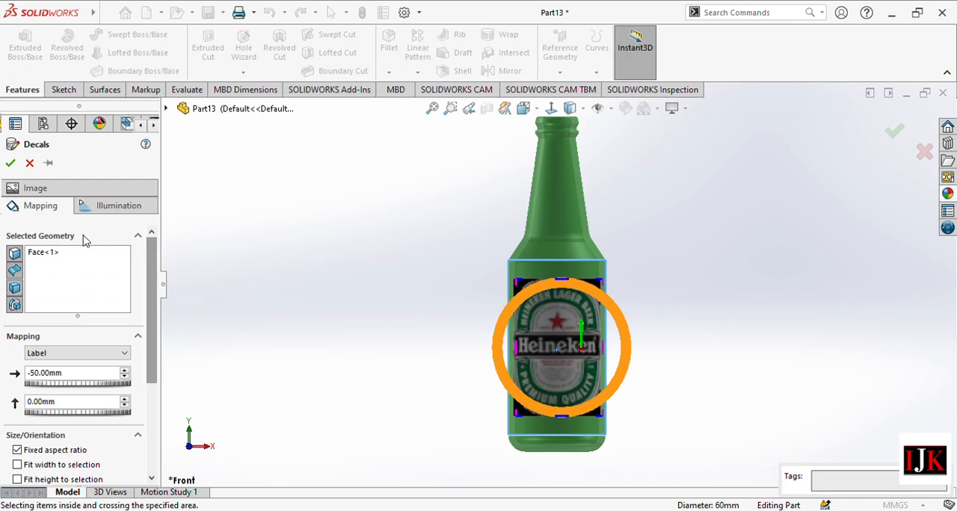
left_click(12, 163)
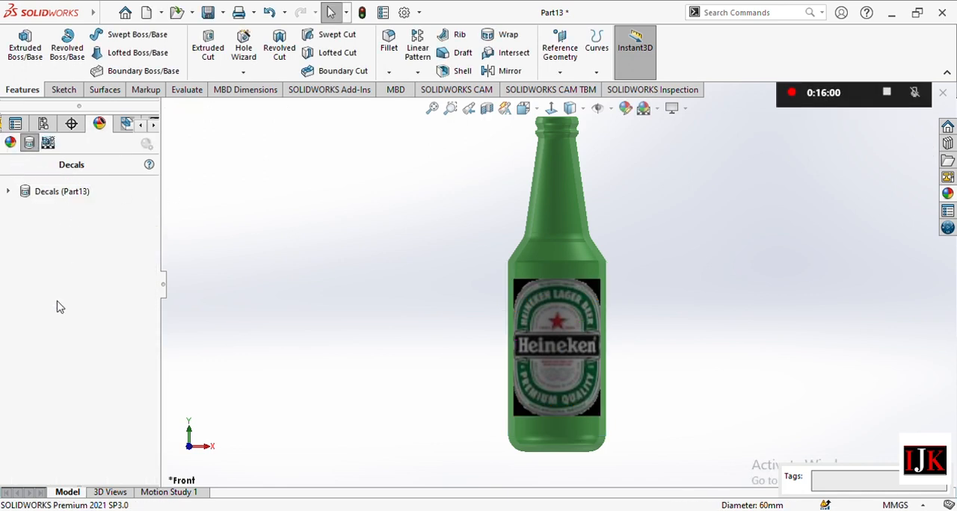
Start a second decal with the vertical Heineken logo image and place it on the bottle's tapered neck face.
double_click(105, 321)
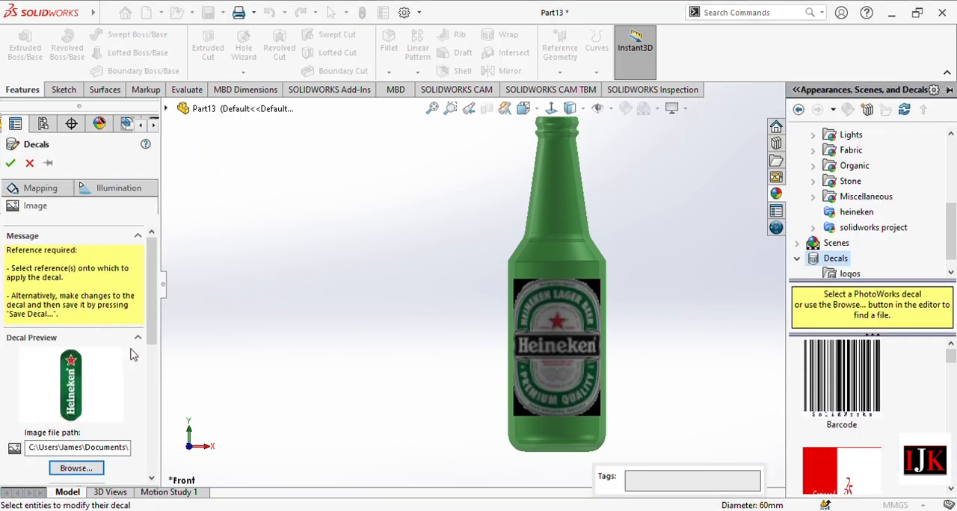
left_click(39, 187)
left_click(559, 210)
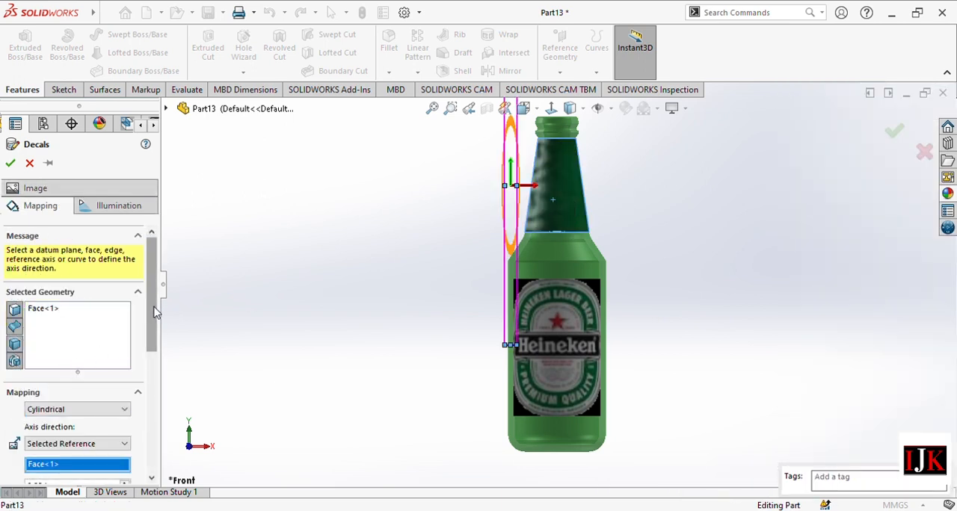
Set the axis direction of the neck decal's cylindrical mapping to Current View.
left_click_drag(154, 310, 149, 383)
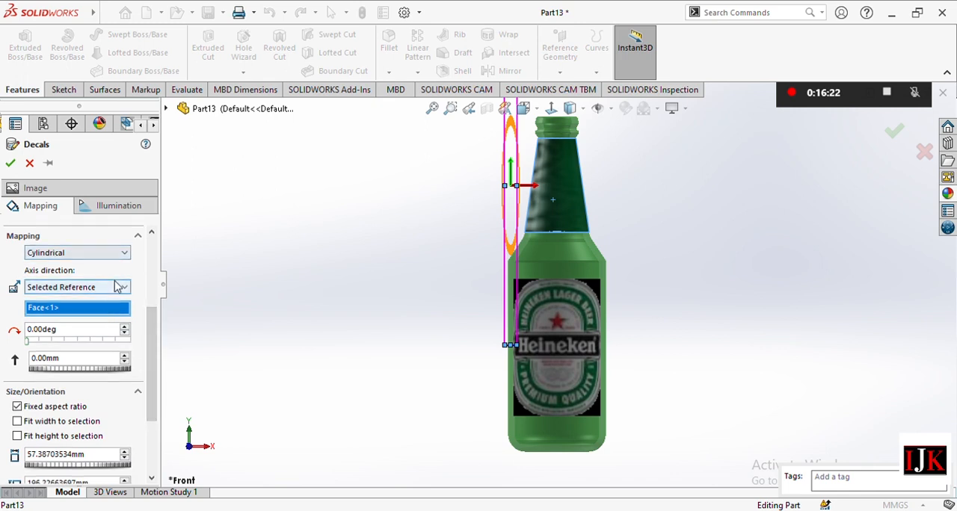
left_click(61, 307)
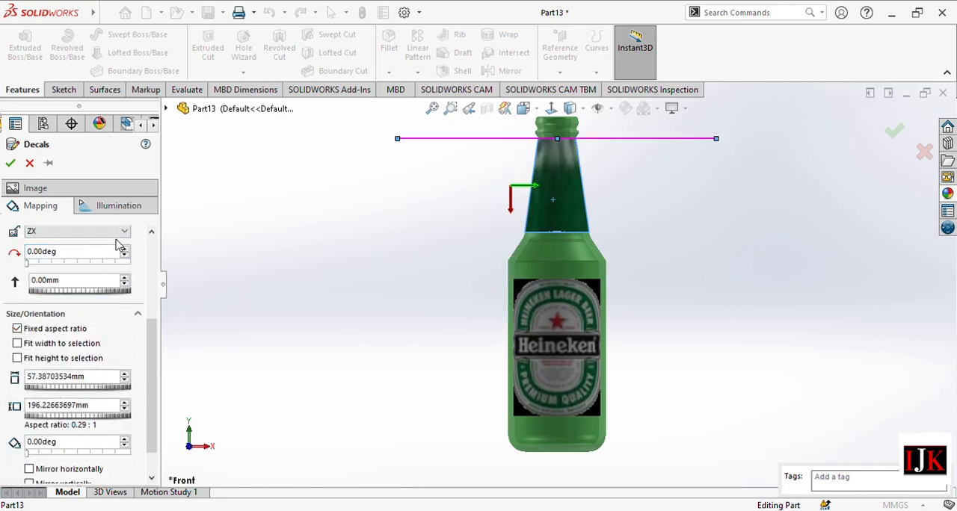
left_click(72, 274)
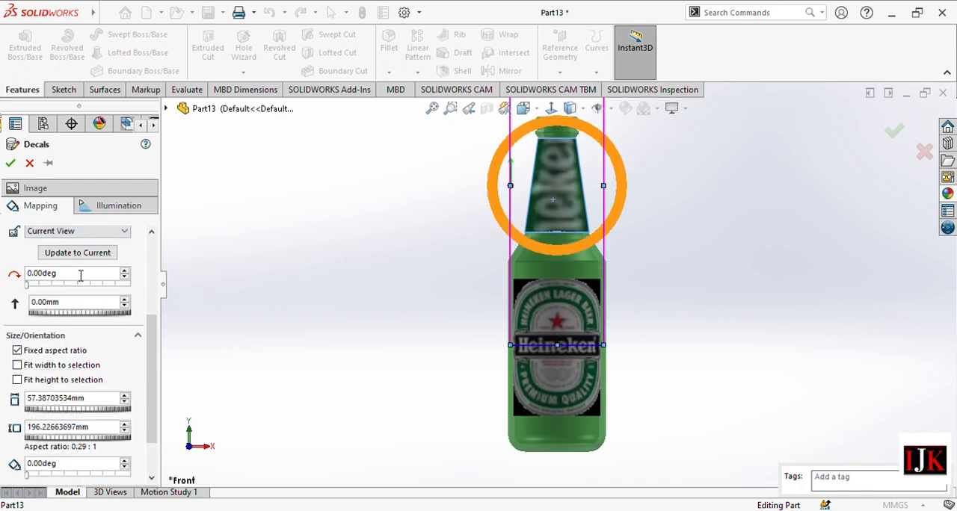
Reduce the neck decal proportionally to a height of about 46.23 mm and accept it.
scroll(157, 367, "down", 3)
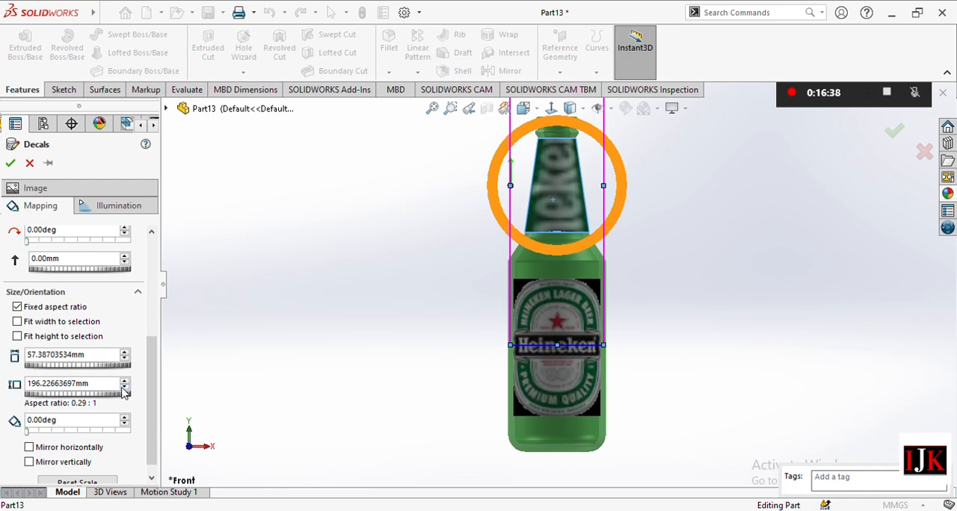
left_click(125, 387)
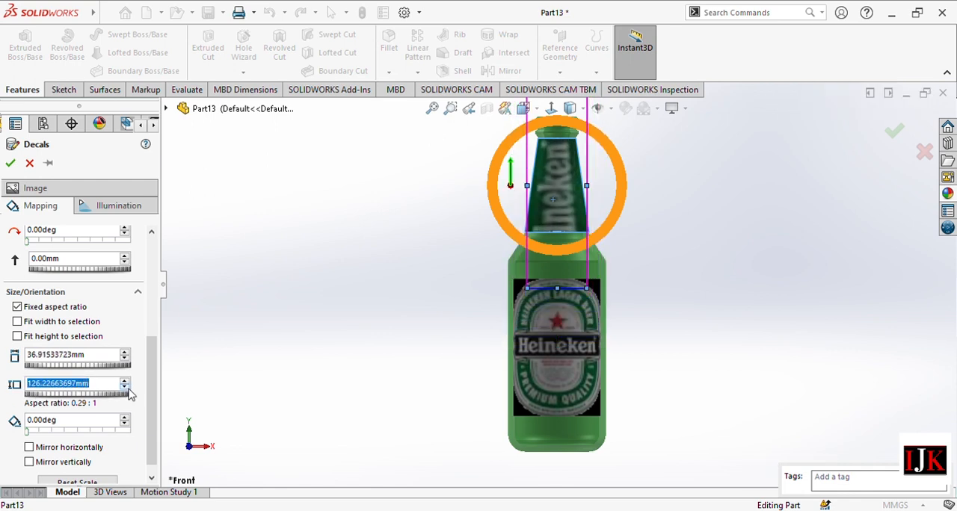
left_click(126, 387)
left_click(127, 388)
left_click(126, 388)
left_click(126, 387)
left_click(126, 387)
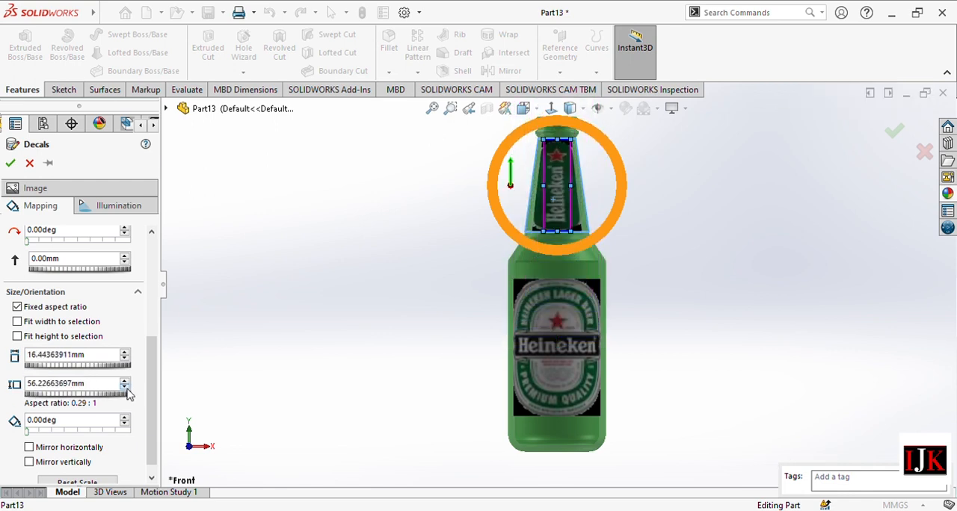
left_click(127, 387)
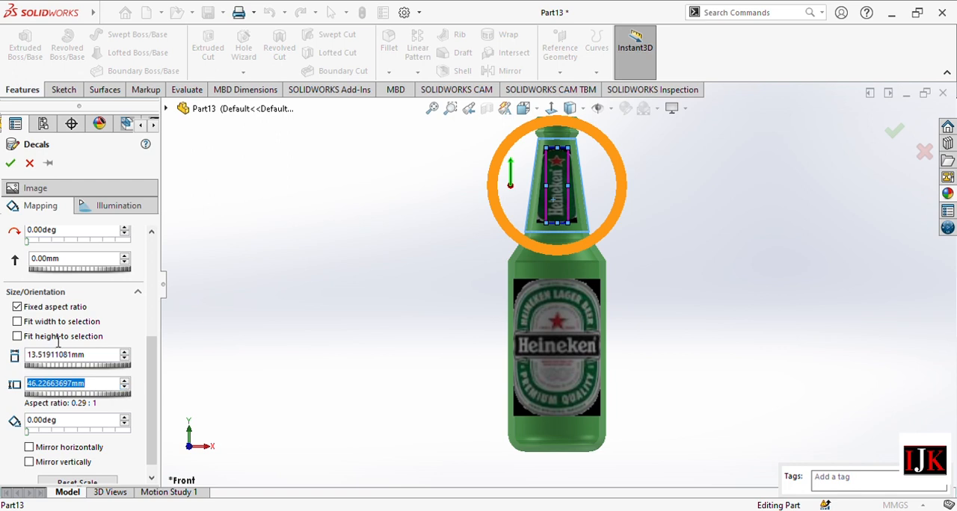
left_click(10, 163)
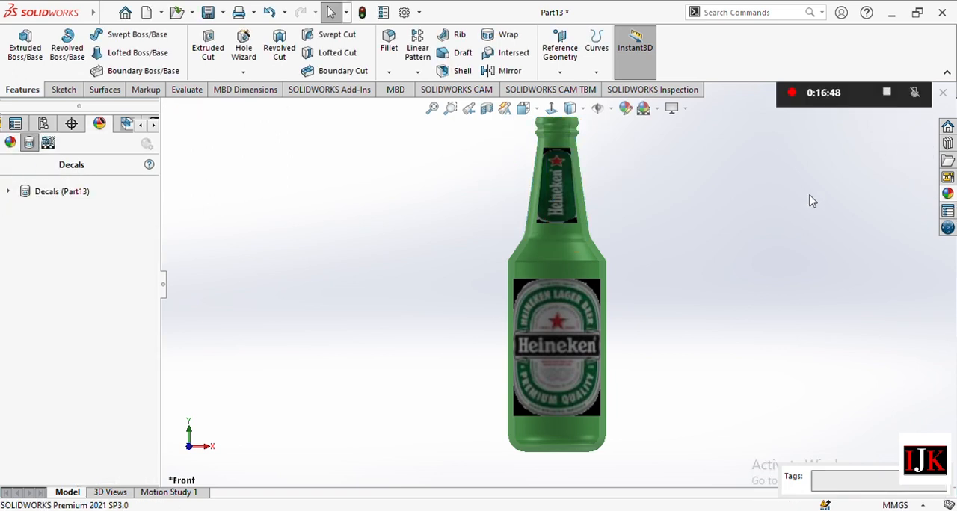
Open the choice of scenes for the bottle's background.
scroll(611, 282, "up", 2)
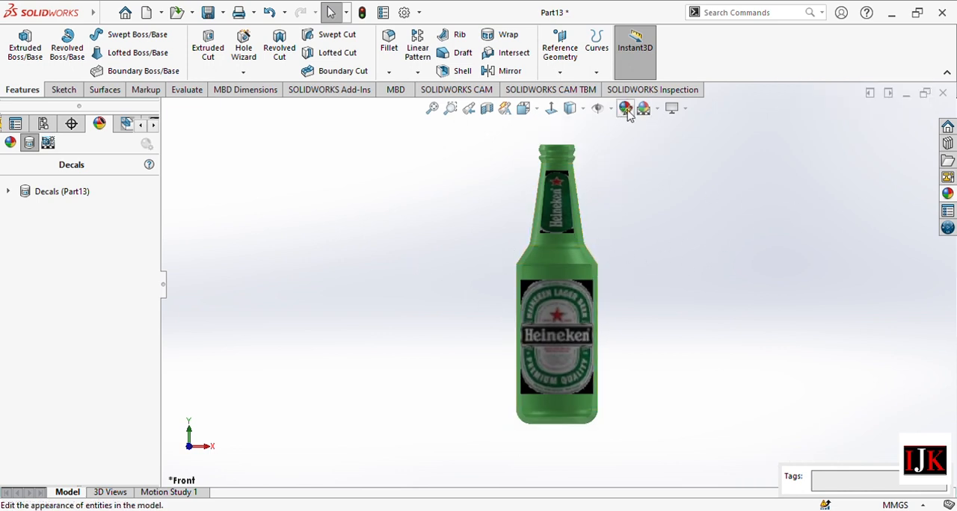
left_click(656, 110)
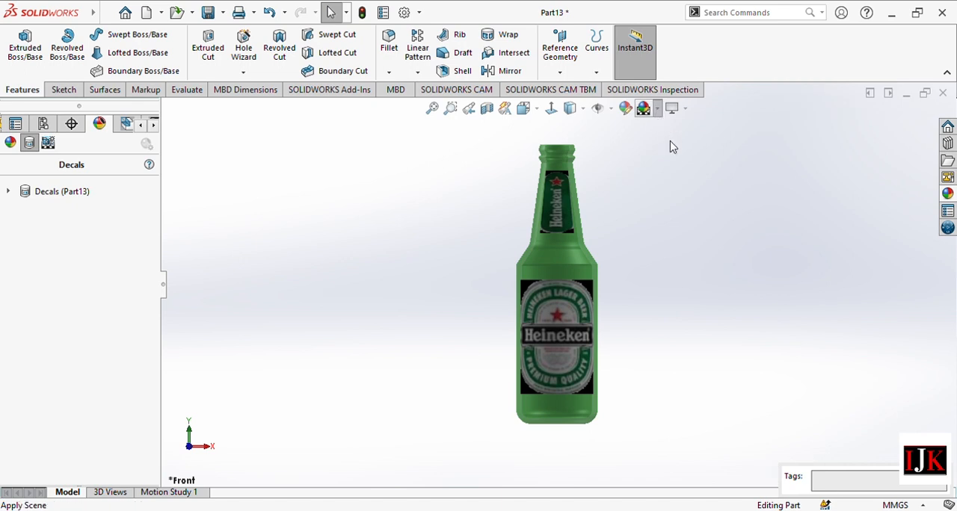